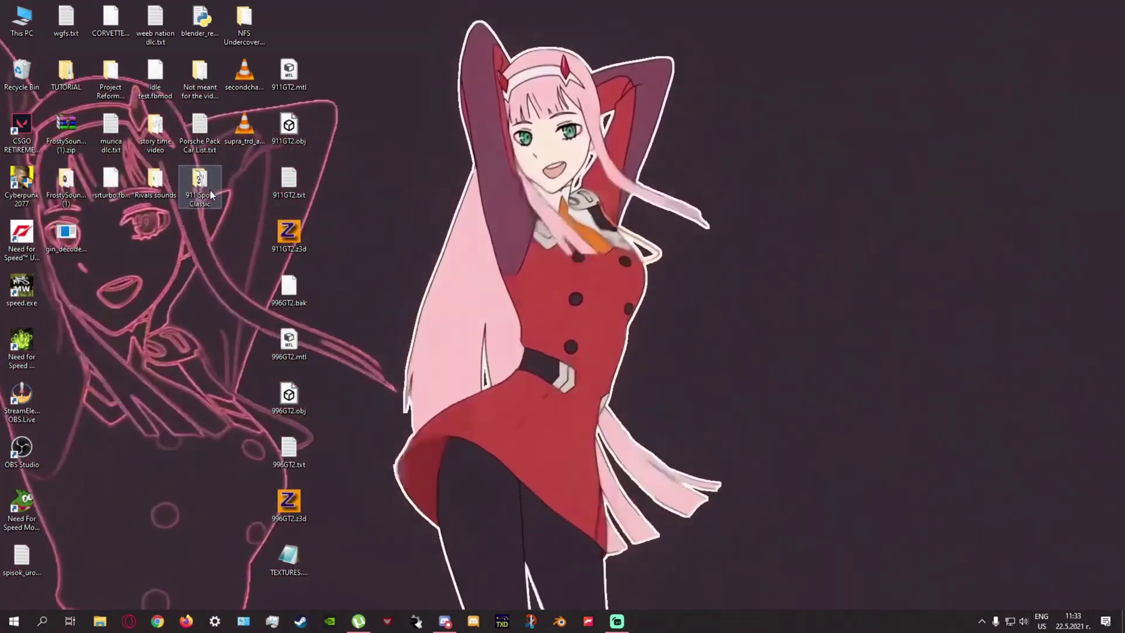
Launch NFS-CarToolkit.exe from the NFS-CarToolkit 3.1 folder inside my stuff > nfs mods, and minimize the file browser.
double_click(210, 195)
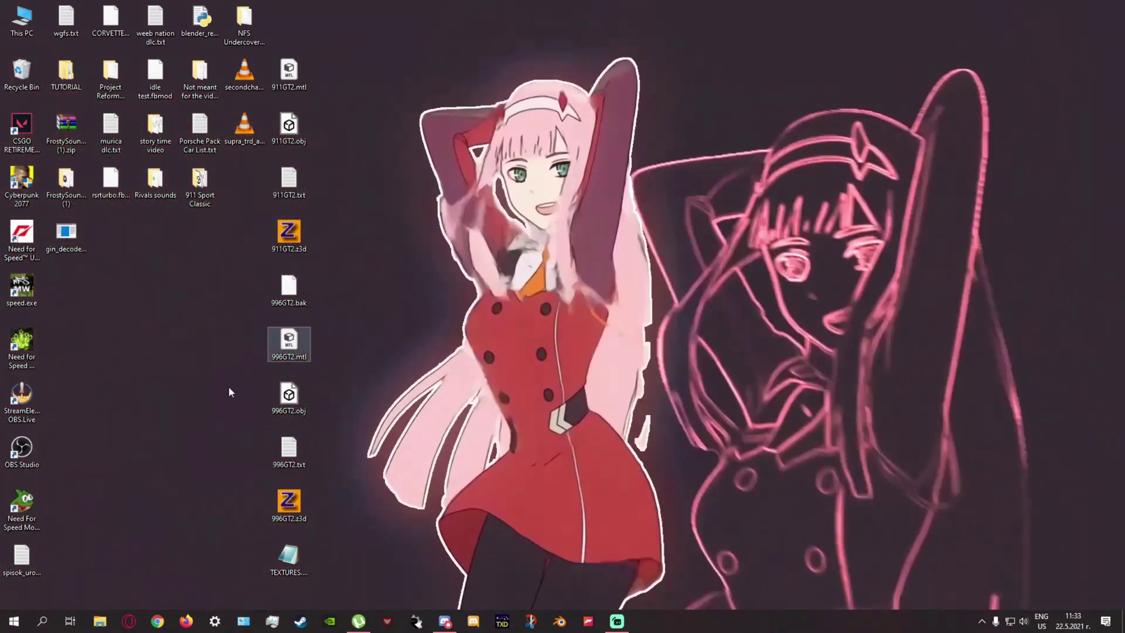
key(super+e)
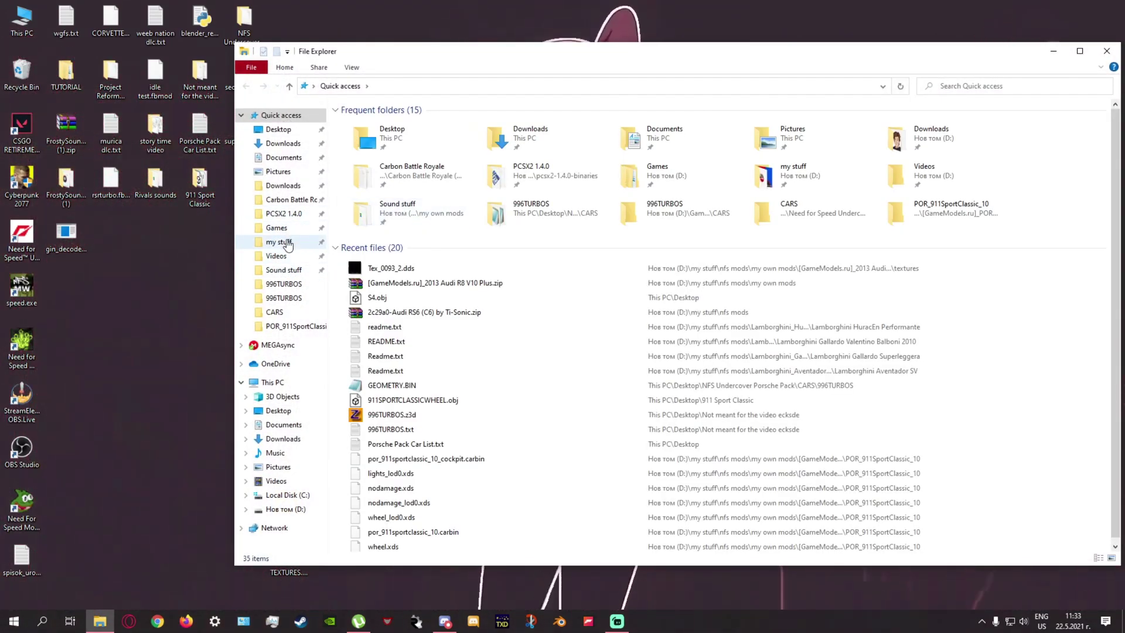
click(279, 242)
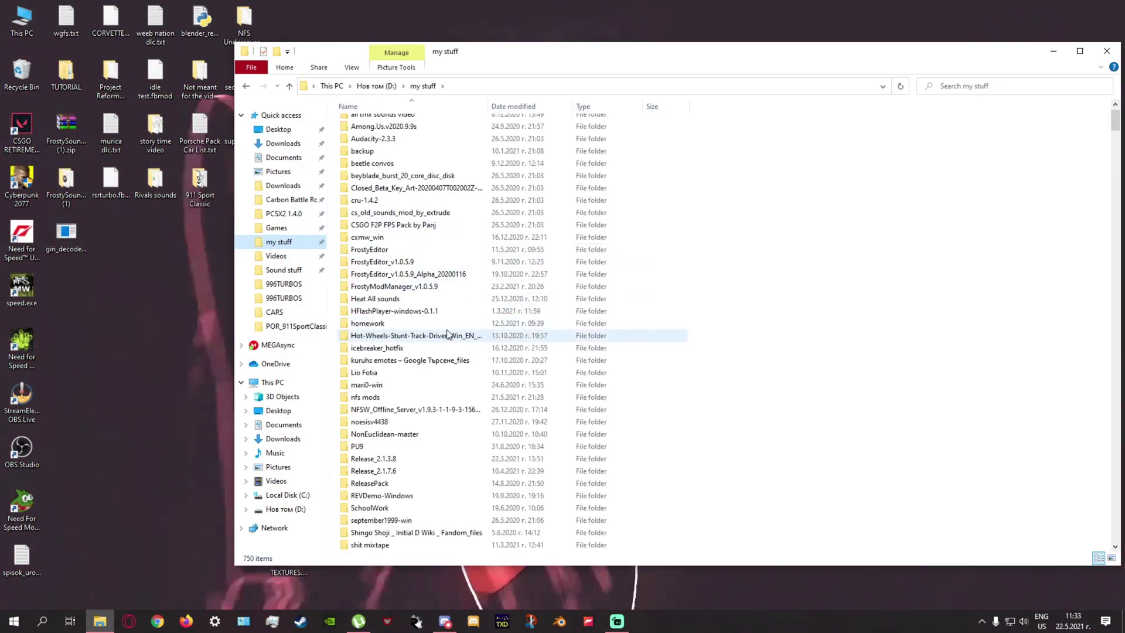
double_click(427, 396)
scroll(452, 352, down, 20)
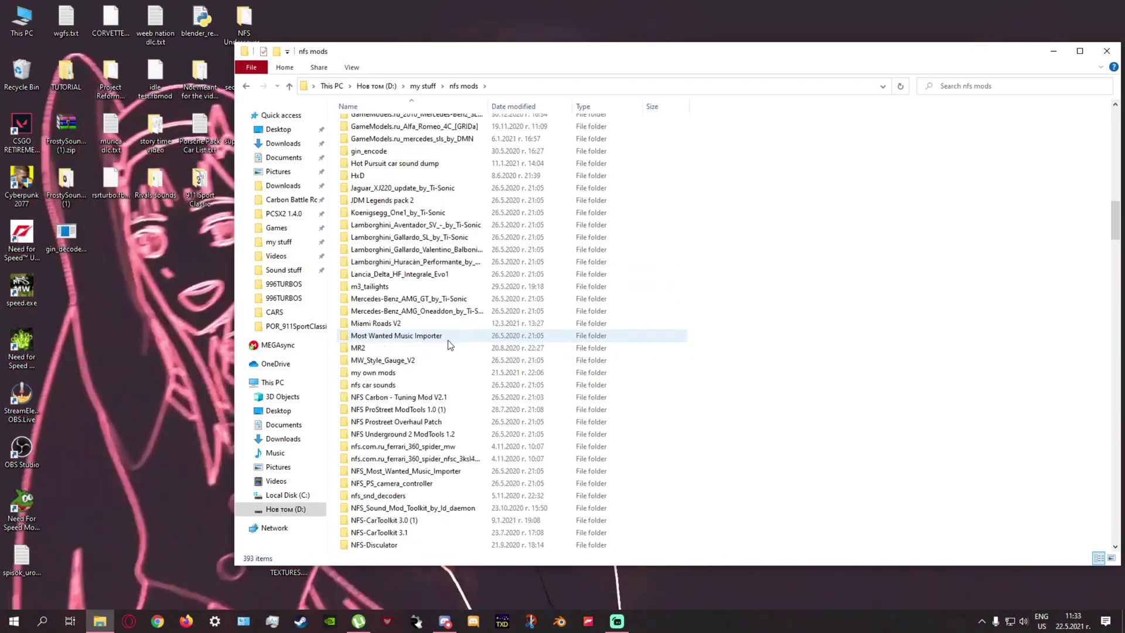
scroll(362, 240, up, 4)
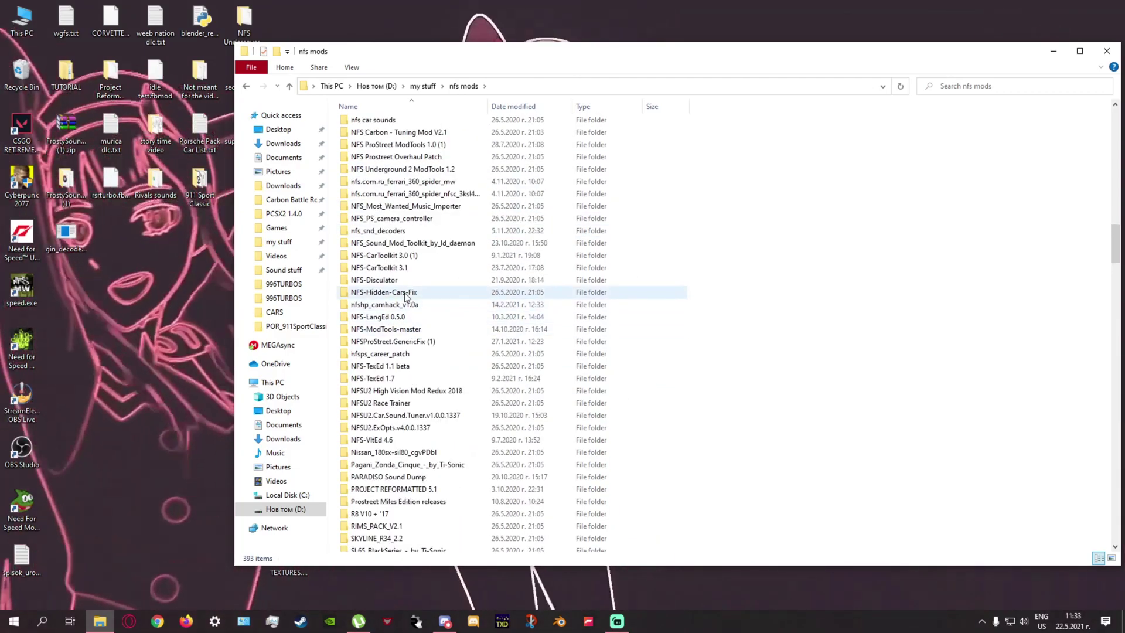
double_click(389, 269)
double_click(361, 123)
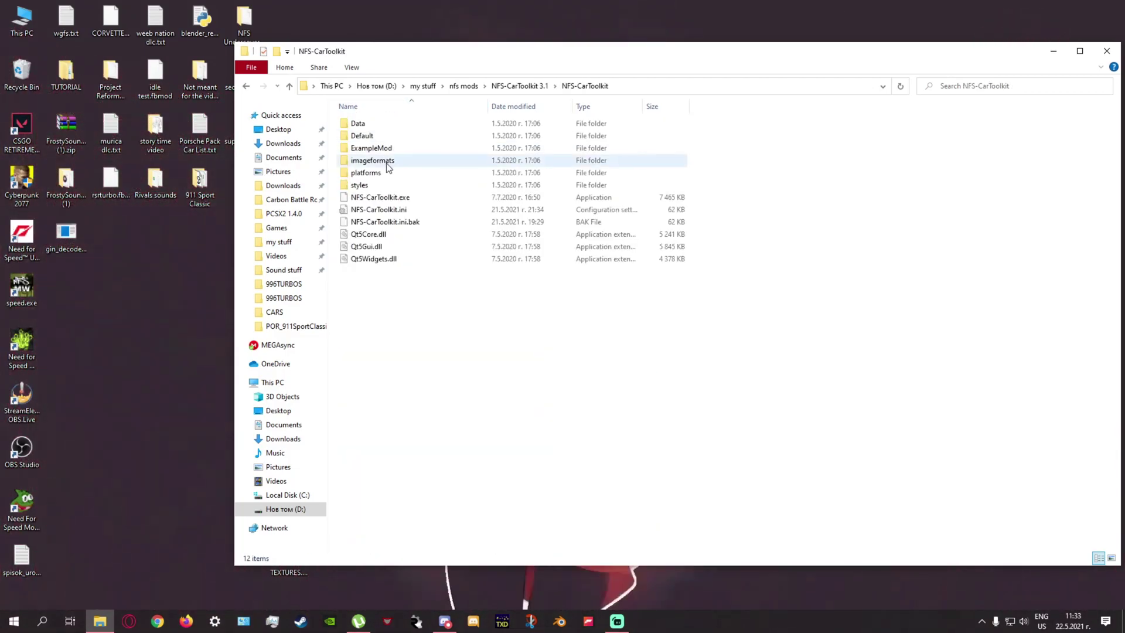
double_click(363, 198)
click(1053, 53)
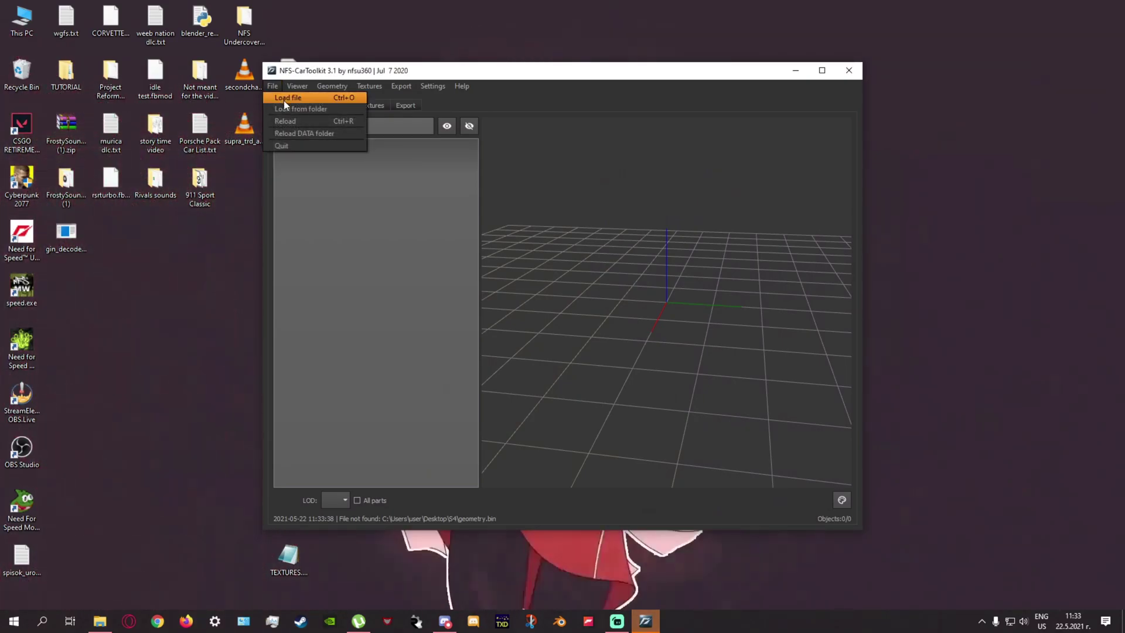
Load the 996GT2.z3d model from the desktop into the toolkit.
click(286, 99)
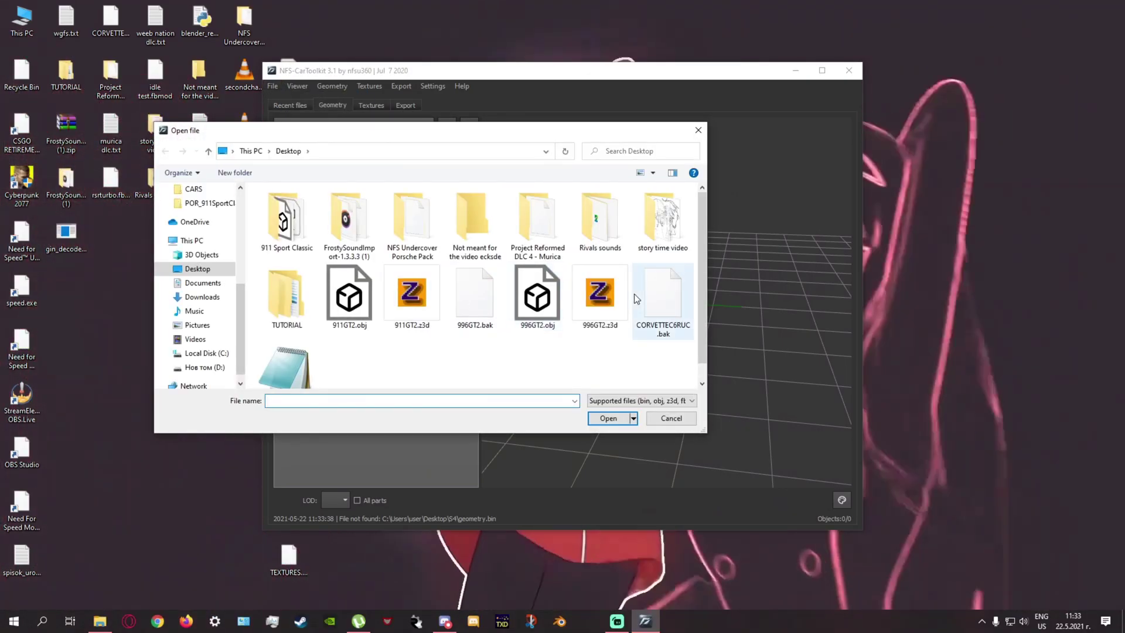
double_click(601, 291)
drag(727, 294, 673, 297)
Set the car name to 996GT2 in the export settings and dismiss the Java update notification.
click(405, 105)
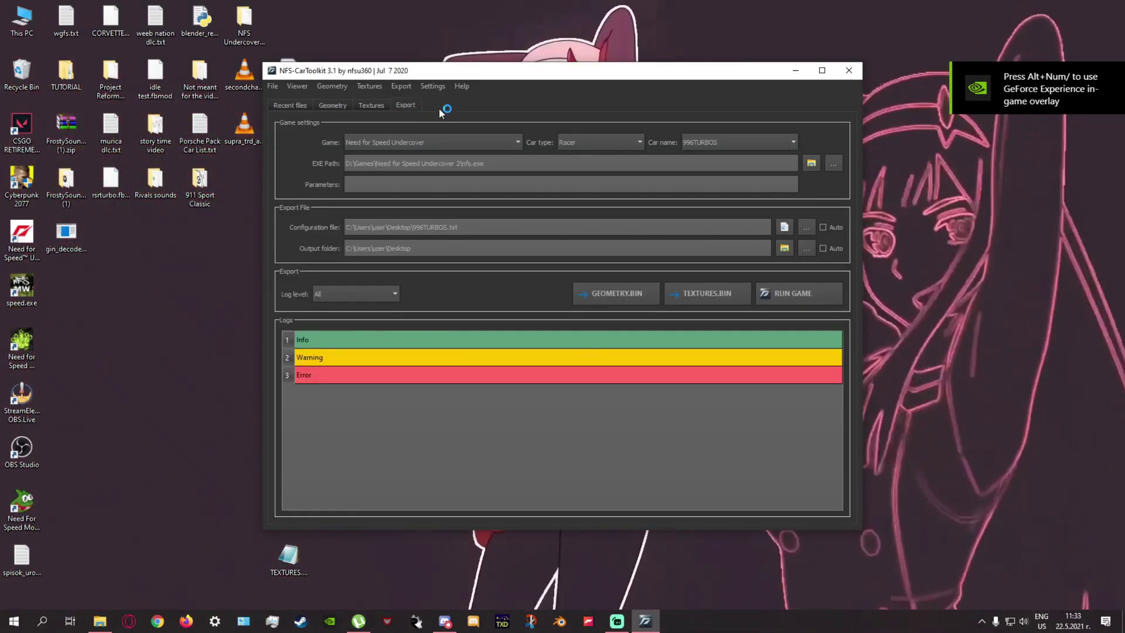
drag(712, 137, 692, 143)
drag(438, 74, 512, 102)
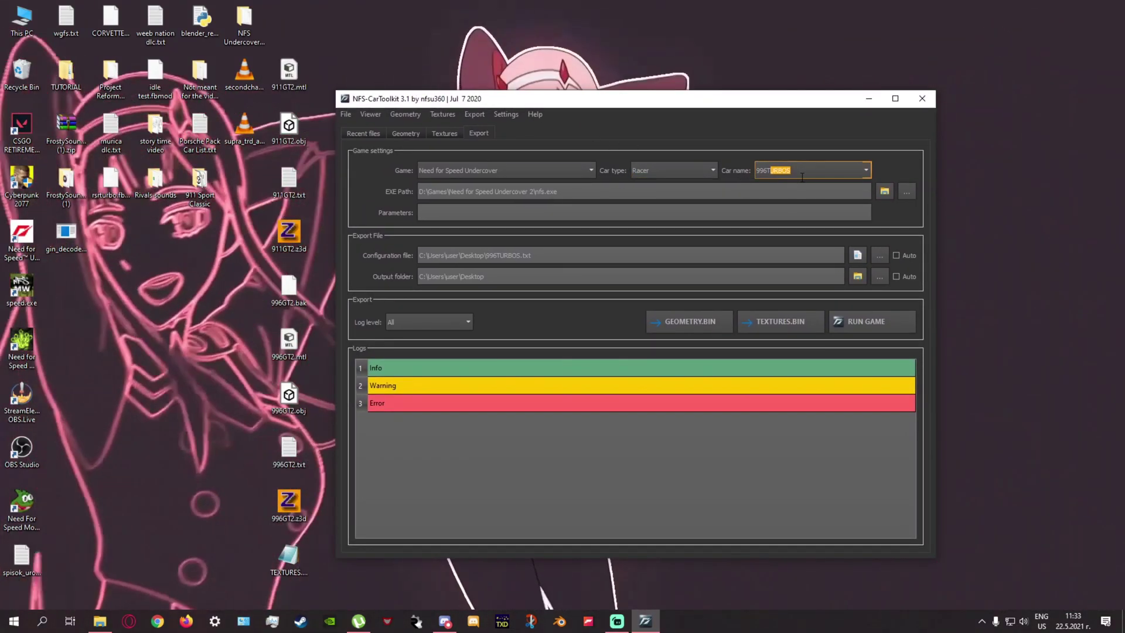
double_click(778, 170)
double_click(769, 165)
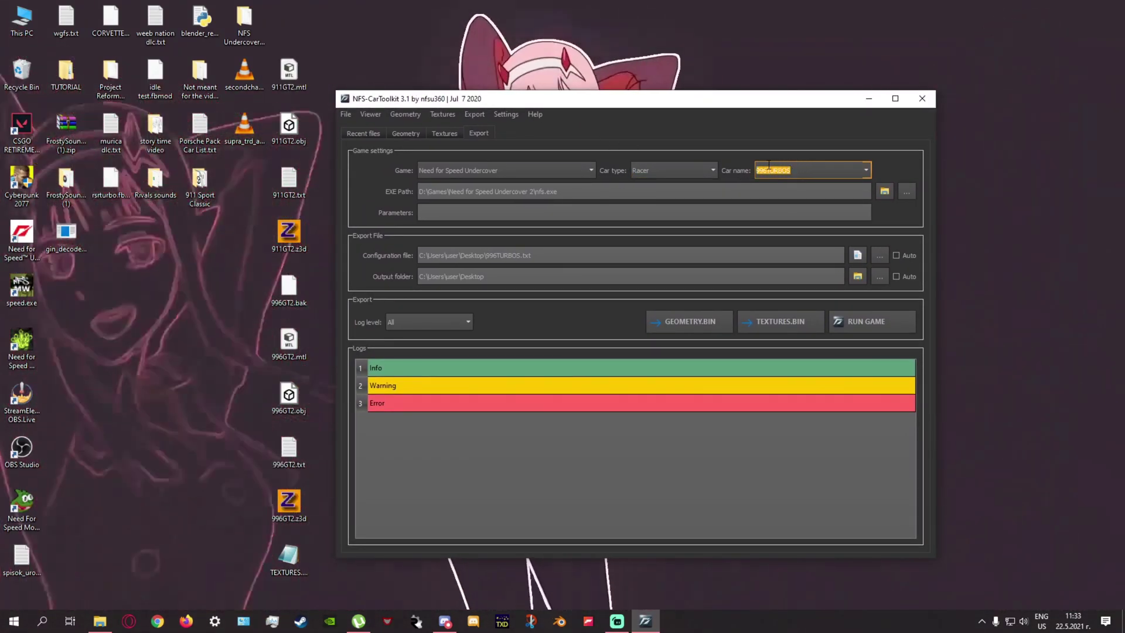
text(996GT)
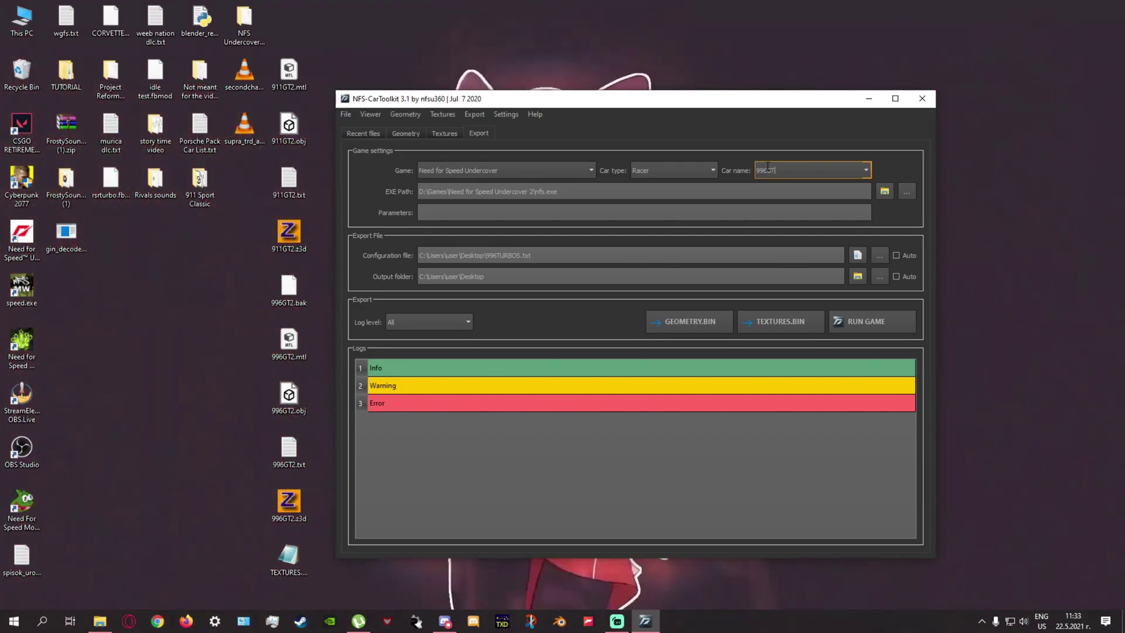
text(2)
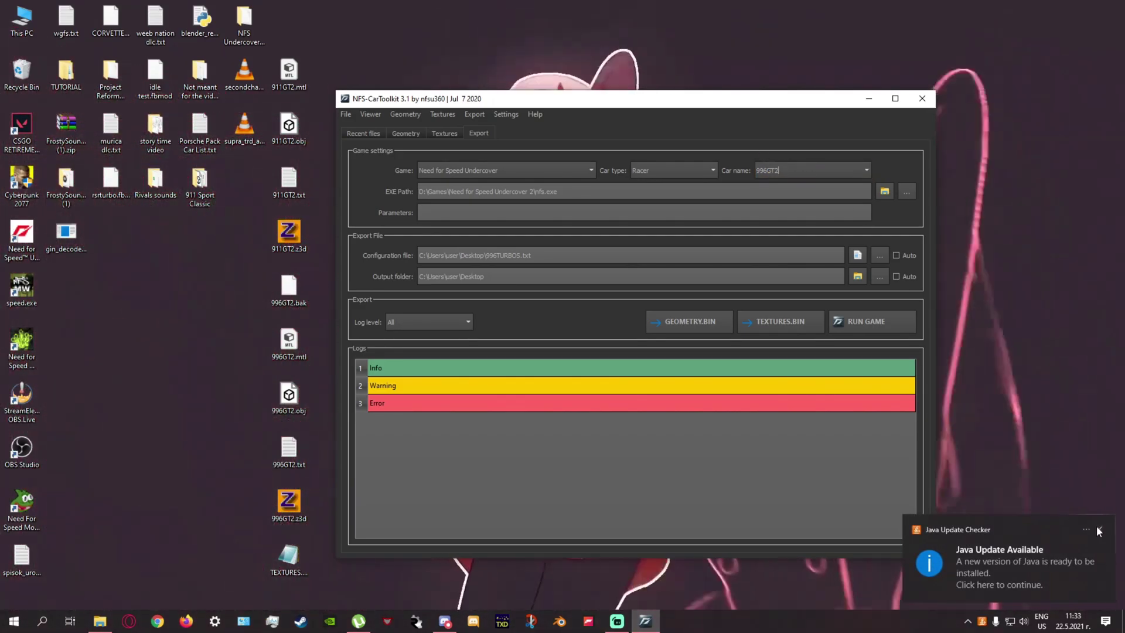
click(1099, 528)
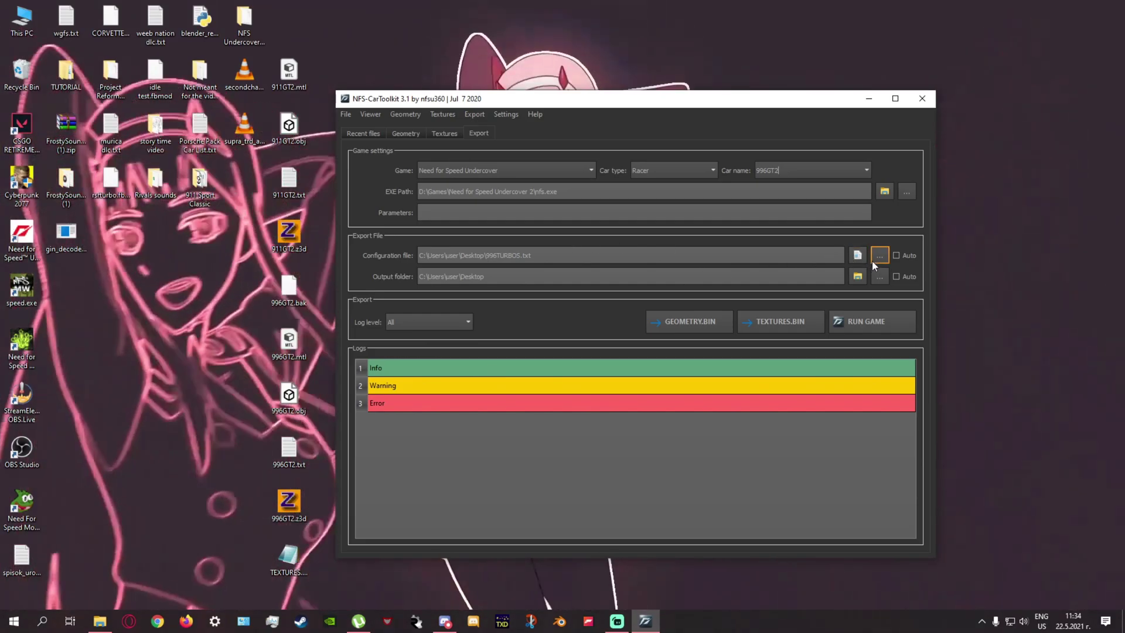
Choose 996GT2.txt on the desktop as the export configuration file and look through its part definitions.
click(879, 256)
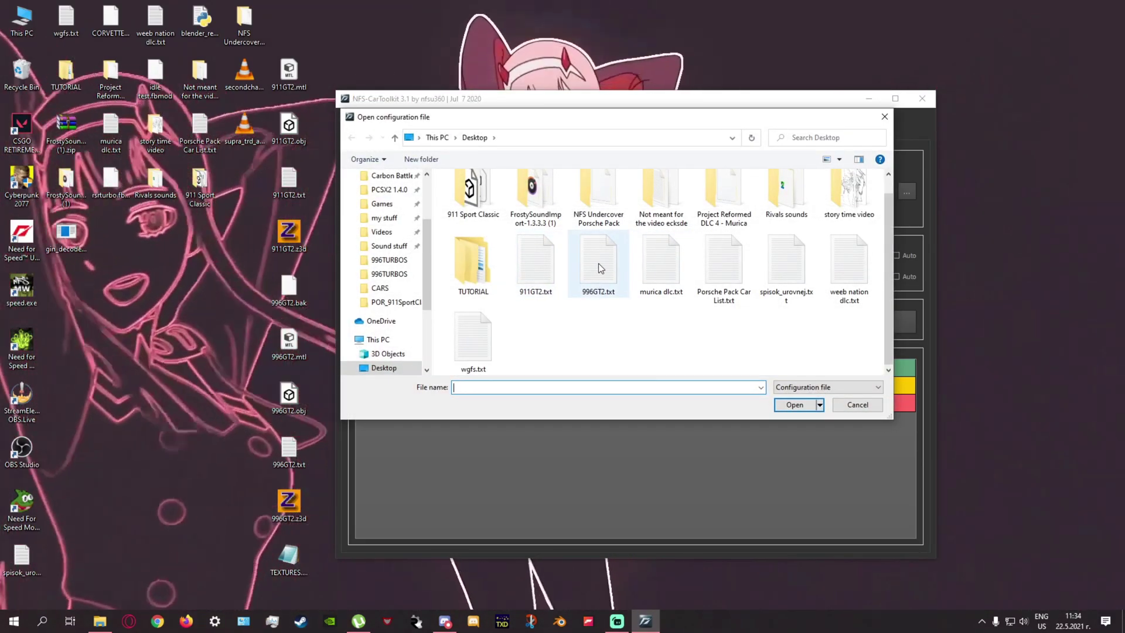
double_click(600, 268)
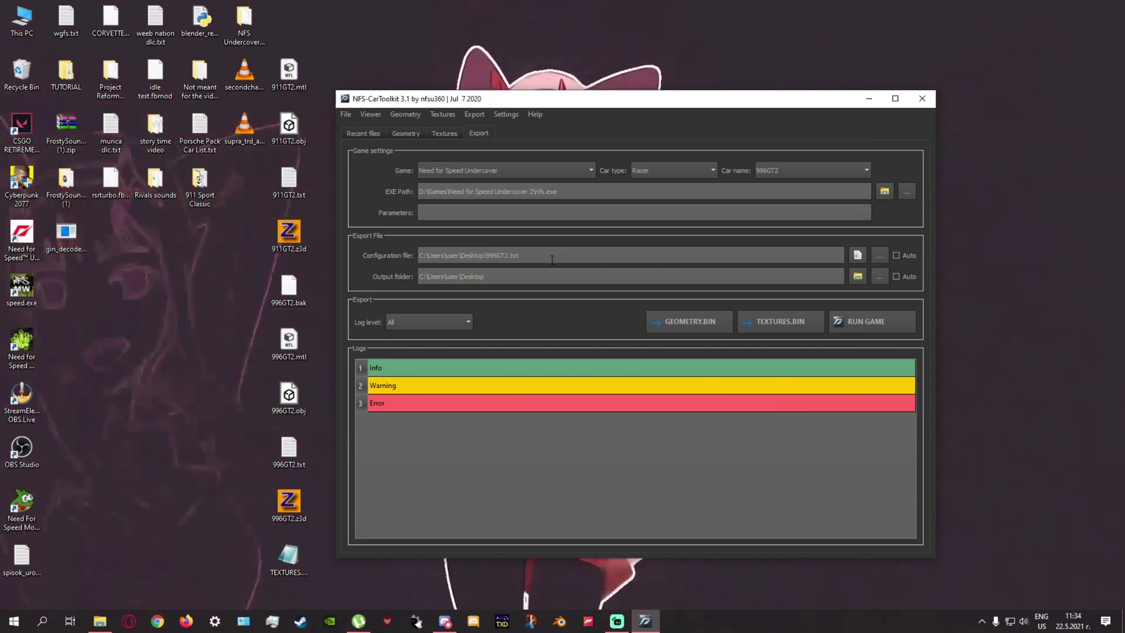
double_click(288, 451)
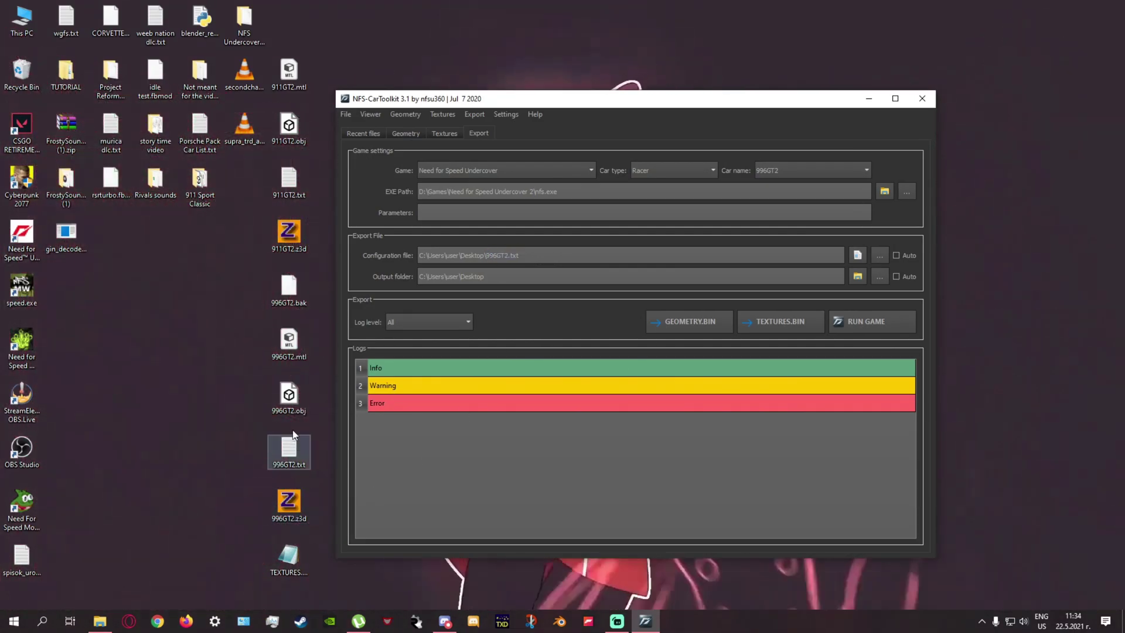
scroll(714, 294, down, 20)
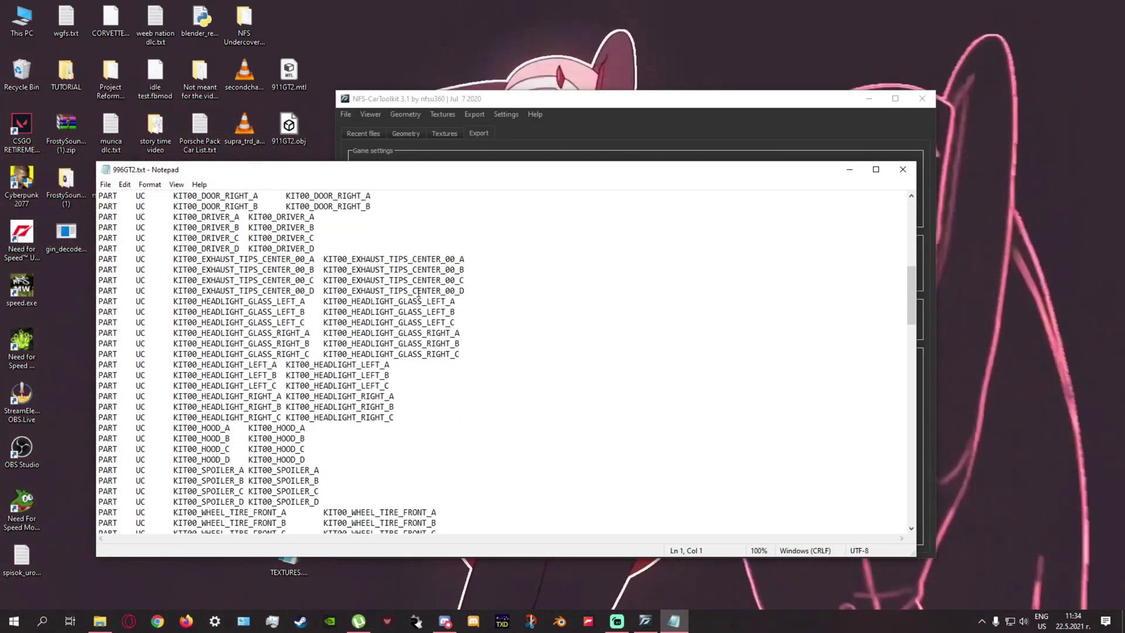
click(903, 169)
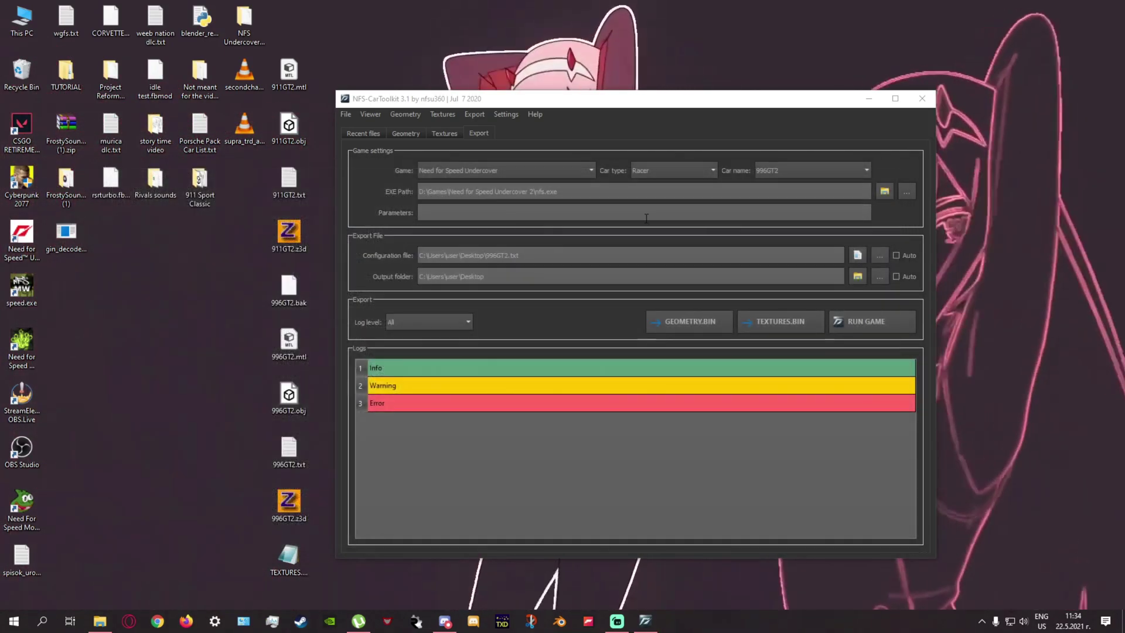
Try to export GEOMETRY.BIN and examine the export log for material errors.
drag(591, 101, 573, 92)
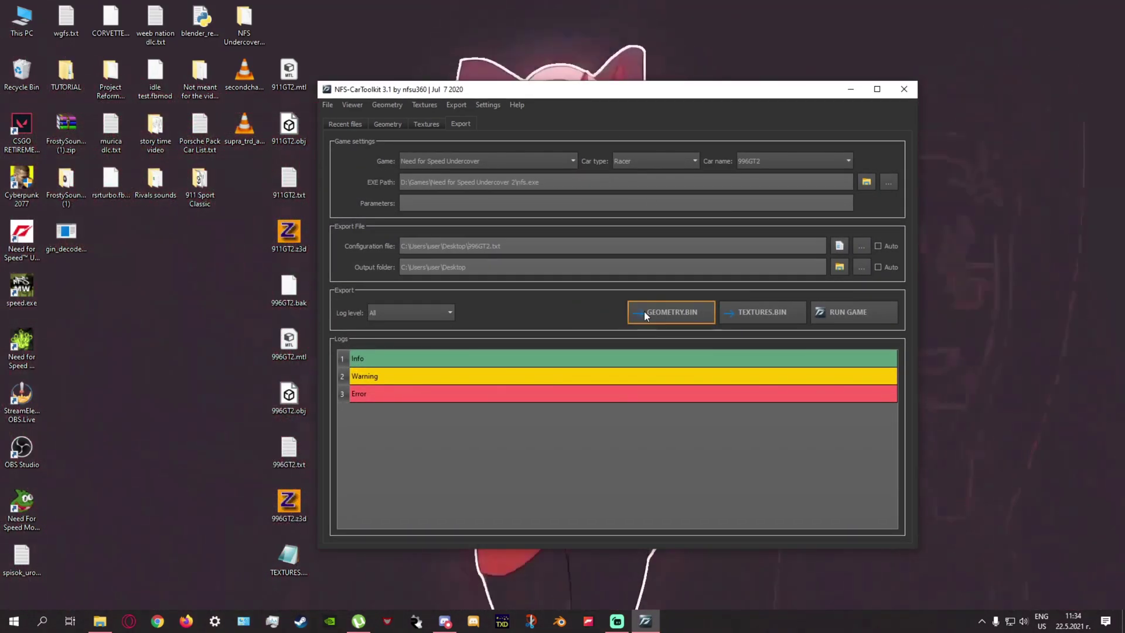
click(644, 309)
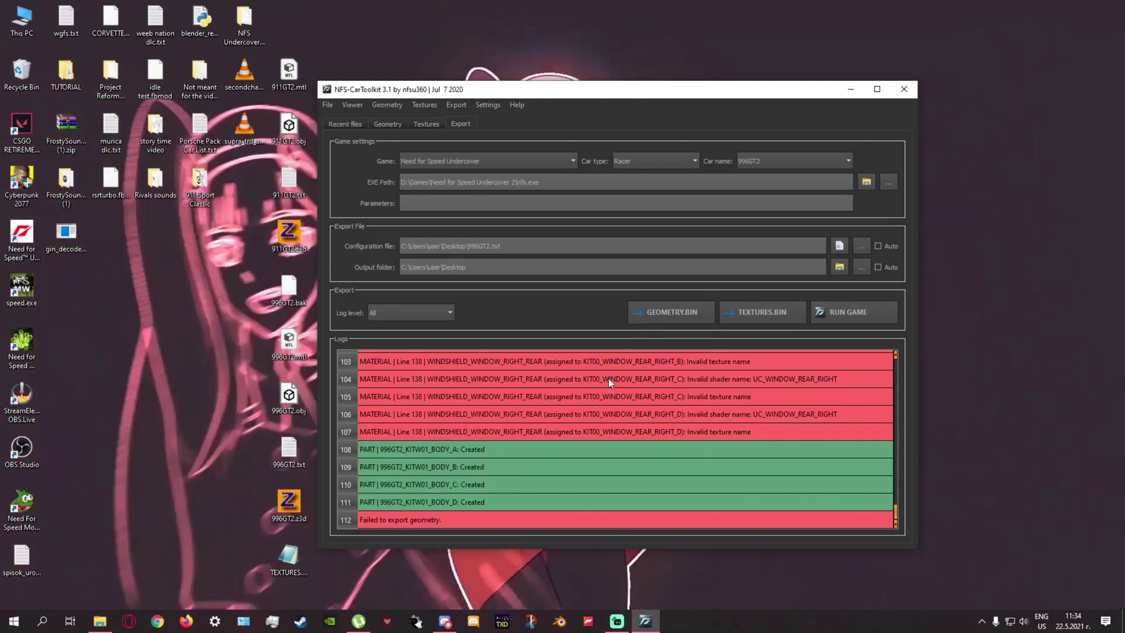
scroll(631, 445, up, 4)
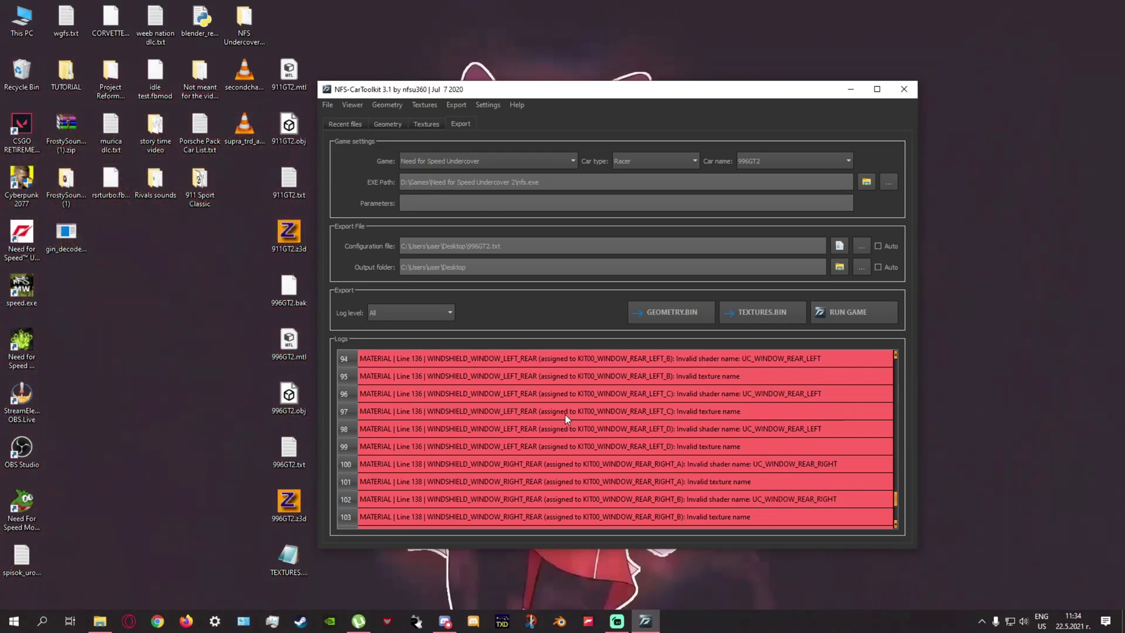
scroll(564, 414, down, 1)
scroll(505, 443, up, 4)
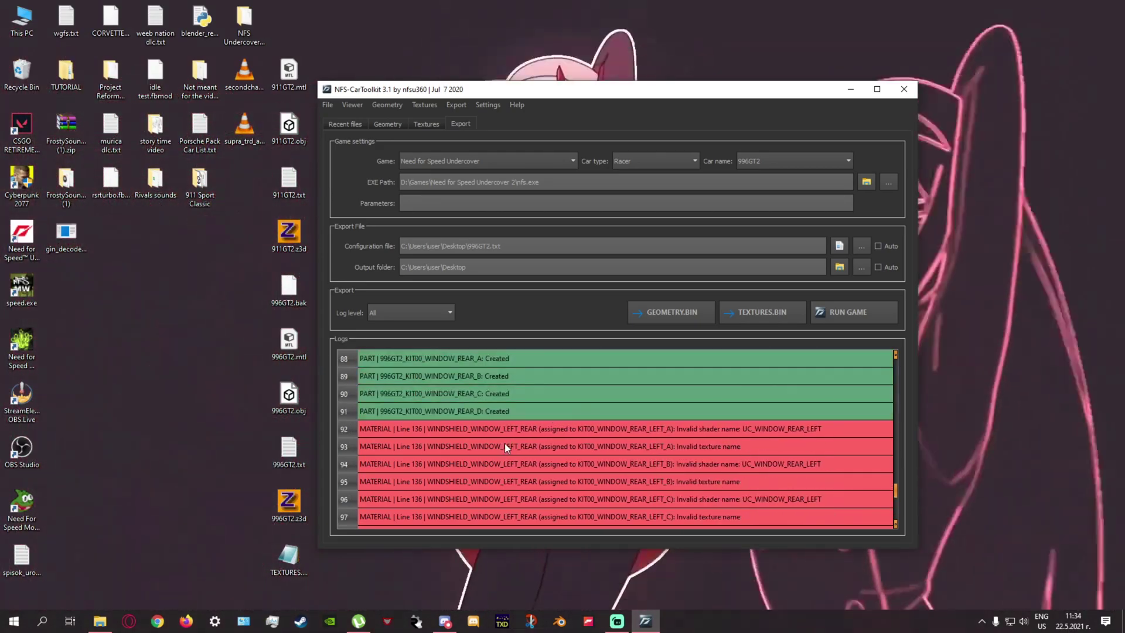
scroll(508, 442, up, 15)
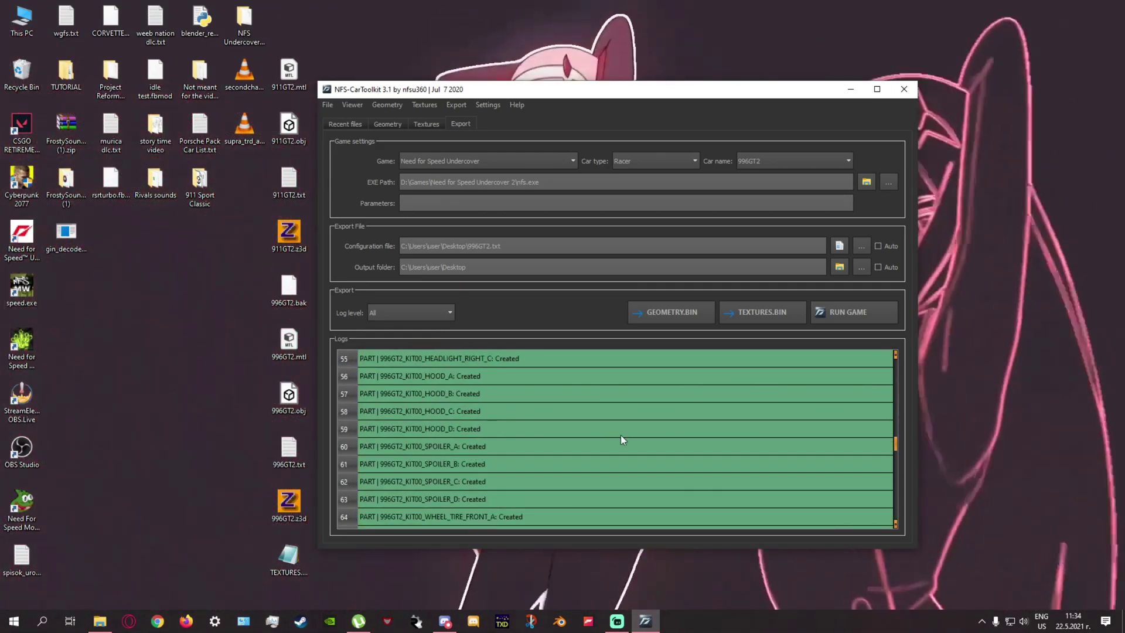
scroll(620, 435, down, 16)
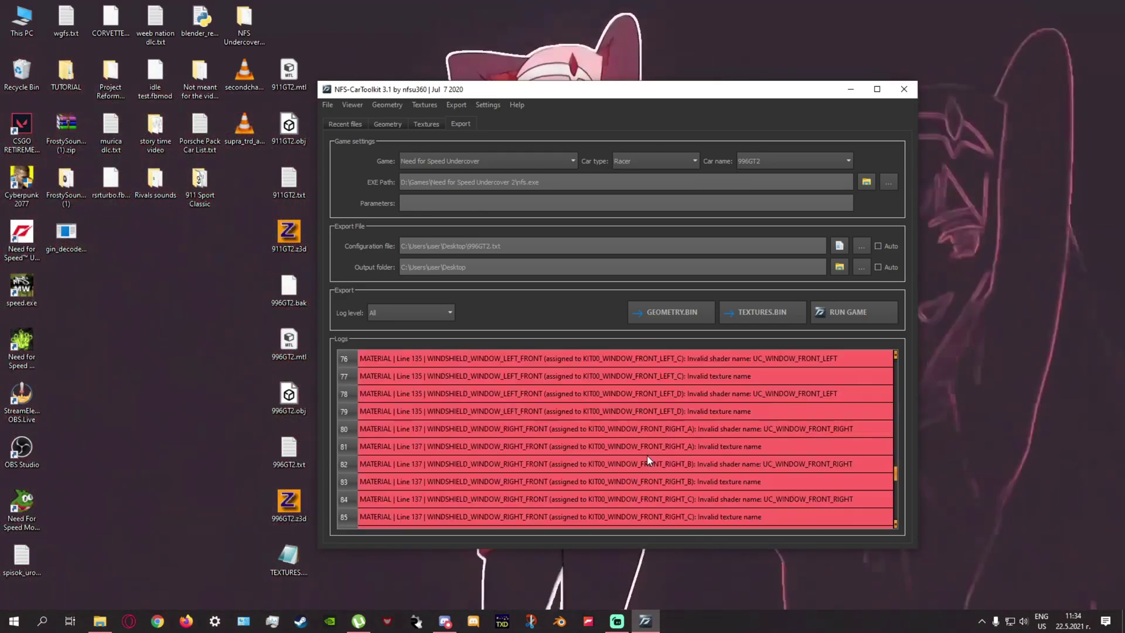
scroll(650, 422, down, 3)
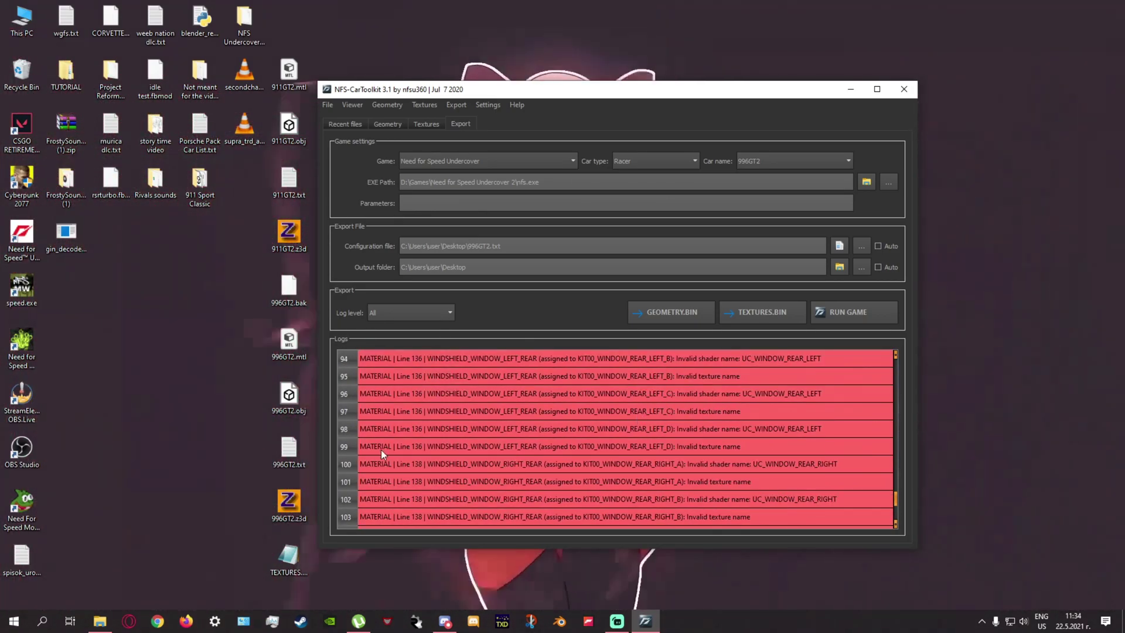
Correct the side-window shaders in 996GT2.txt to UC_WINDOW_LEFT_FRONT, UC_WINDOW_LEFT_REAR, UC_WINDOW_RIGHT_FRONT and UC_WINDOW_RIGHT_REAR, and save the file.
double_click(302, 448)
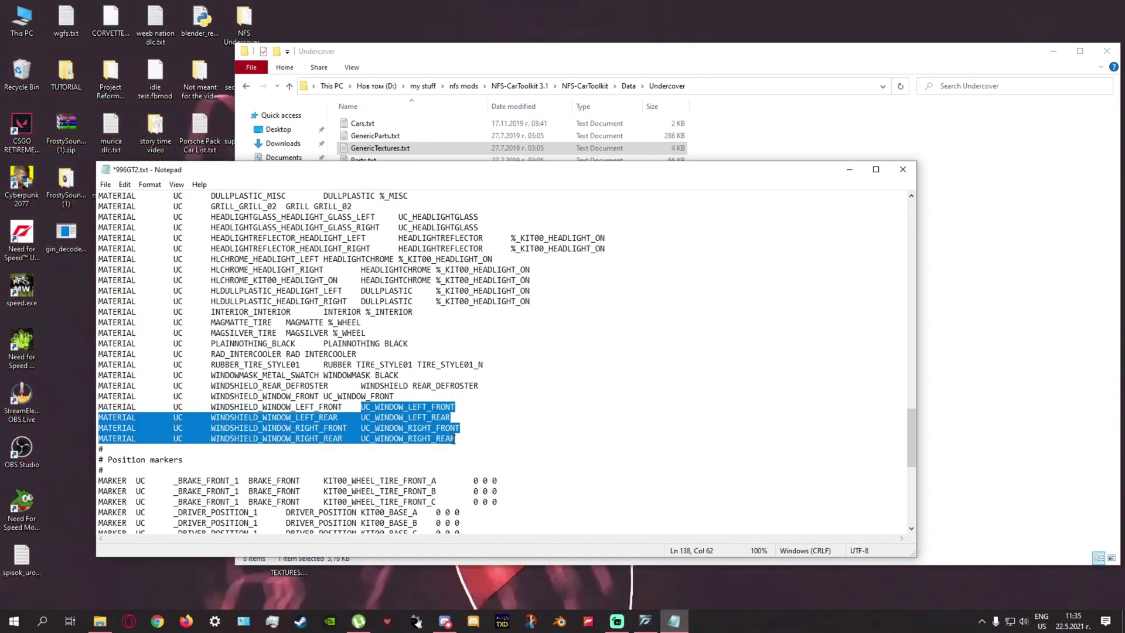
click(454, 439)
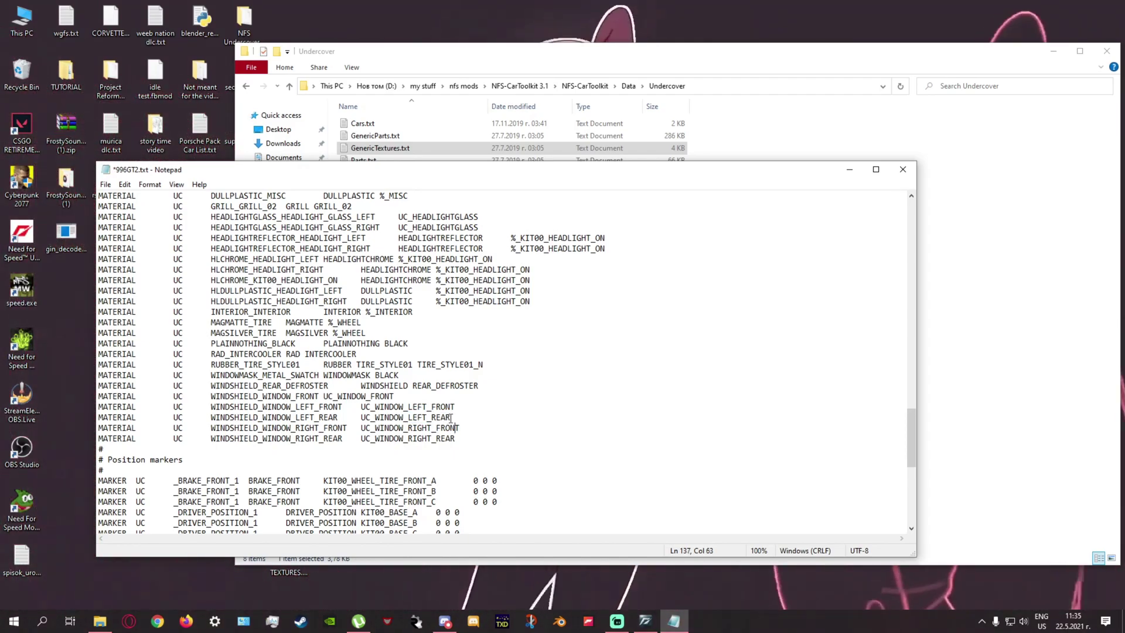
click(902, 169)
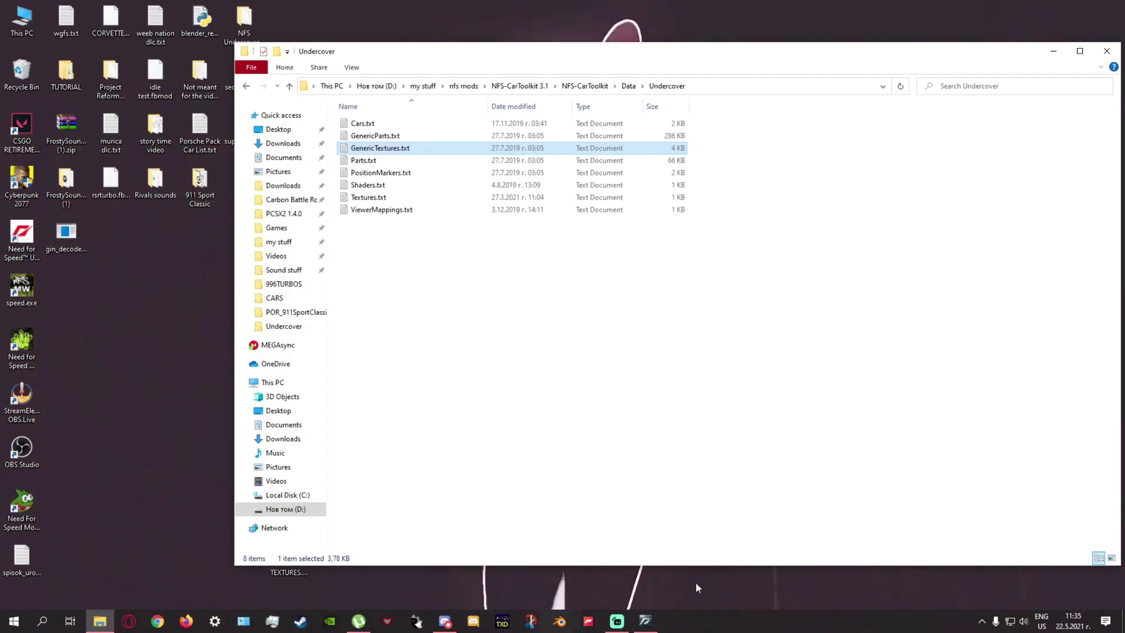
Export GEOMETRY.BIN again from the toolkit and place it together with TEXTURES.BIN in an empty desktop area.
click(644, 621)
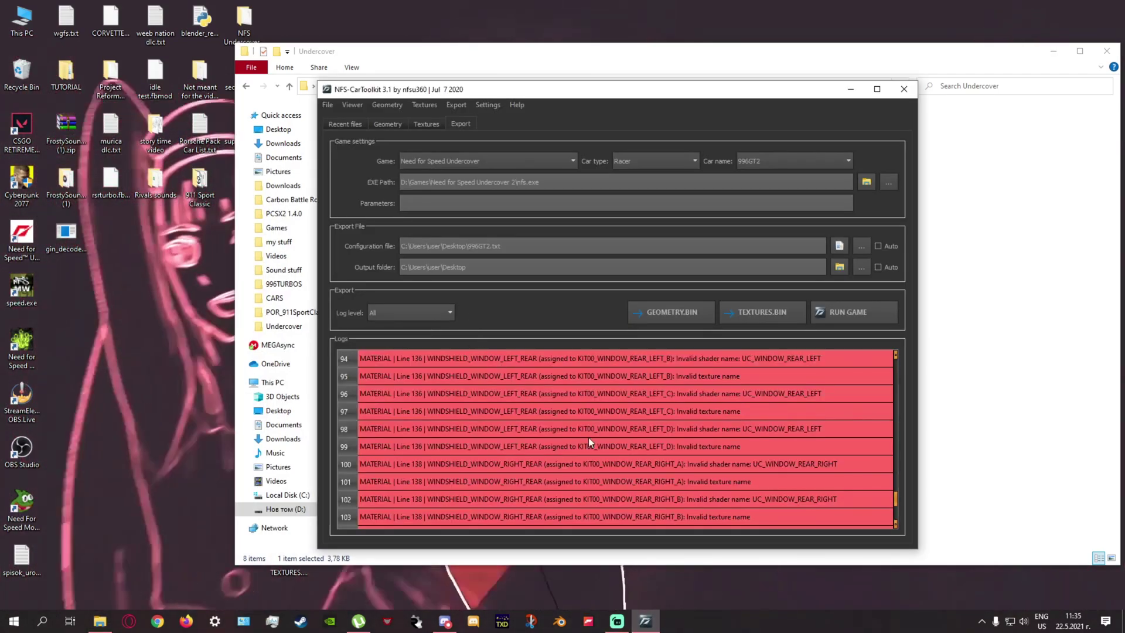
click(650, 316)
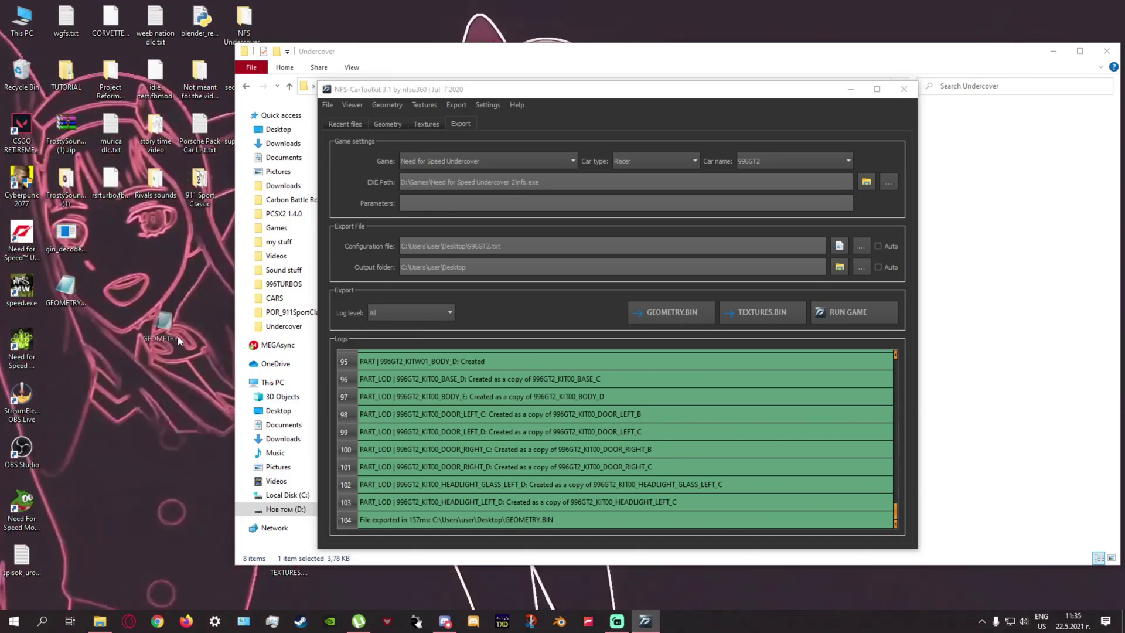
drag(66, 288, 155, 349)
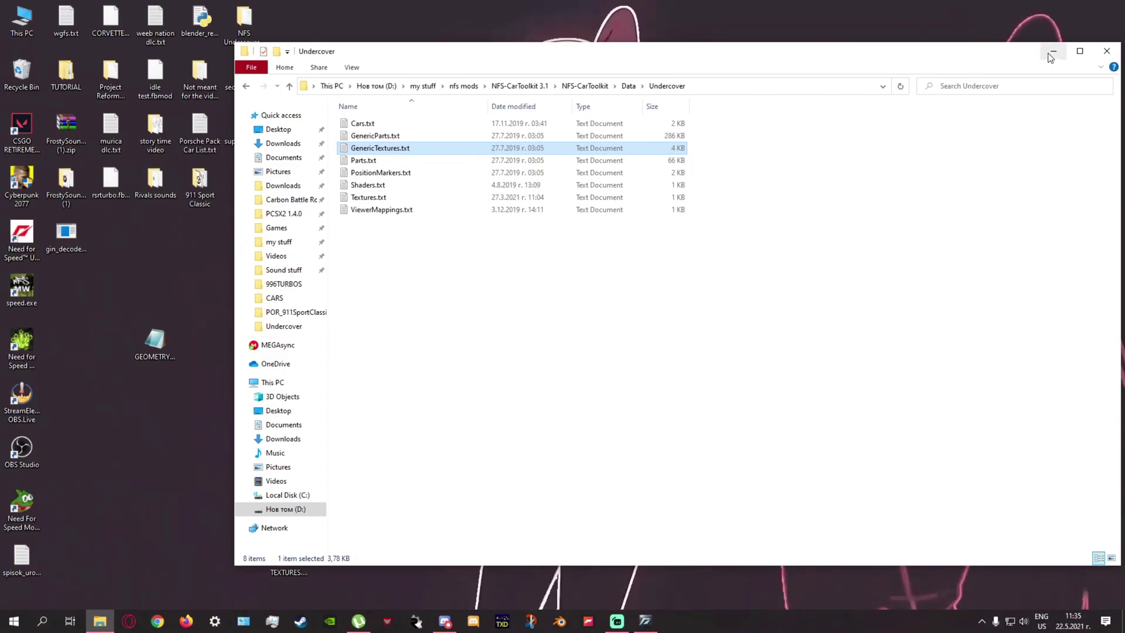
click(1043, 22)
drag(289, 562, 165, 410)
Create a new desktop folder named 996GT2 beside the exported BIN files.
right_click(200, 319)
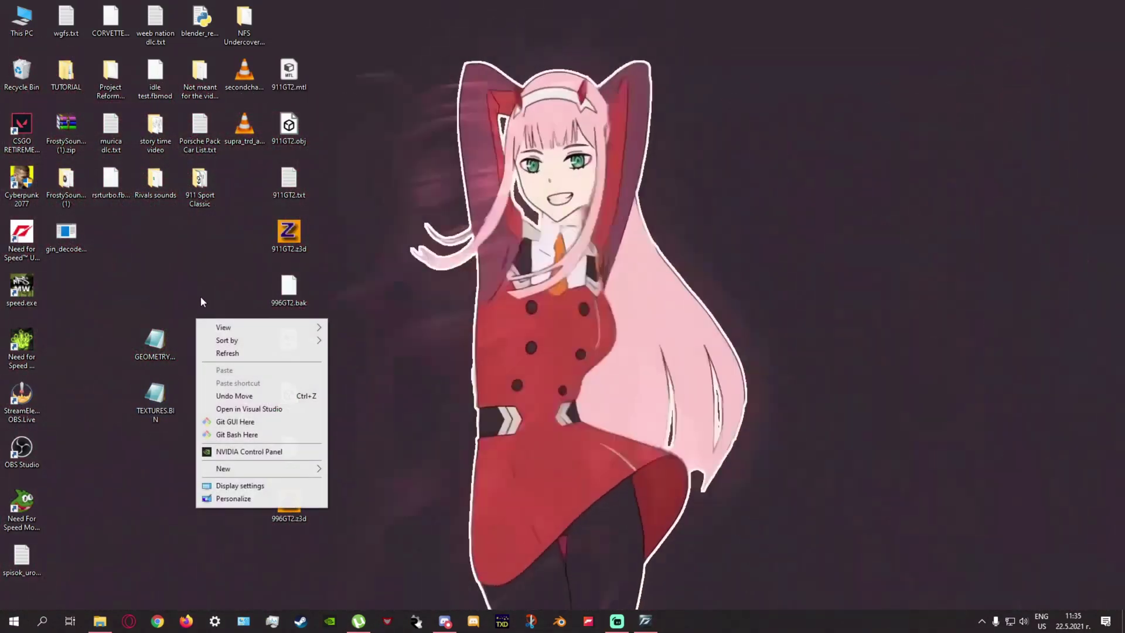
mouse_move(258, 466)
click(352, 501)
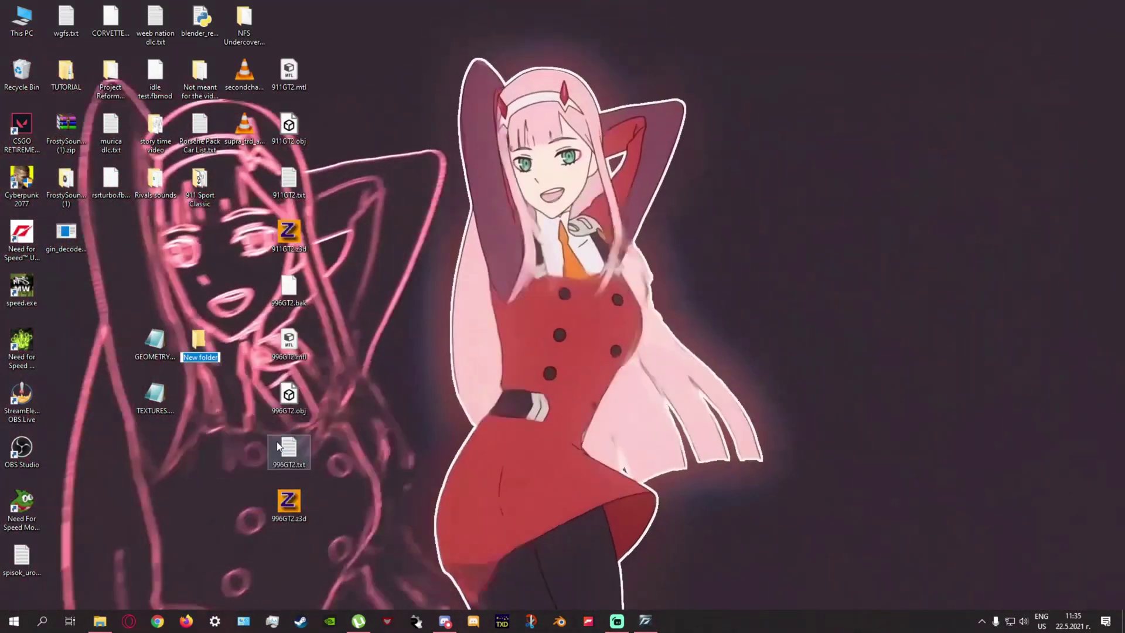
text(996GT2)
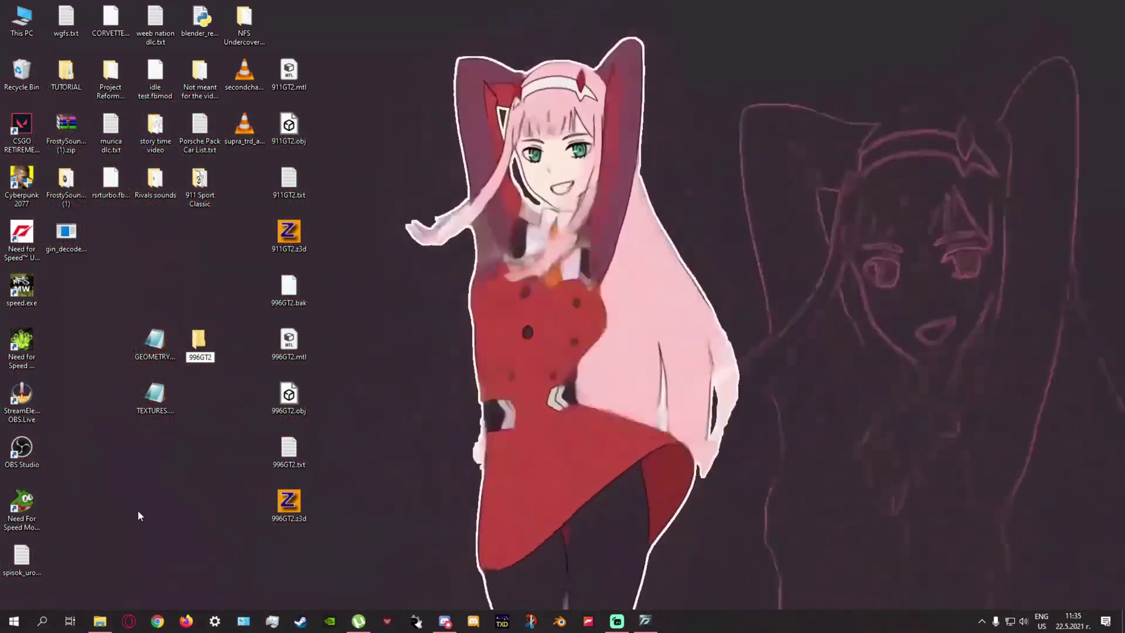
Move GEOMETRY.BIN and TEXTURES.BIN into the 996GT2 folder and place that folder next to the gin_decode file on the desktop.
drag(120, 515, 150, 339)
drag(149, 339, 113, 234)
right_click(208, 429)
click(257, 268)
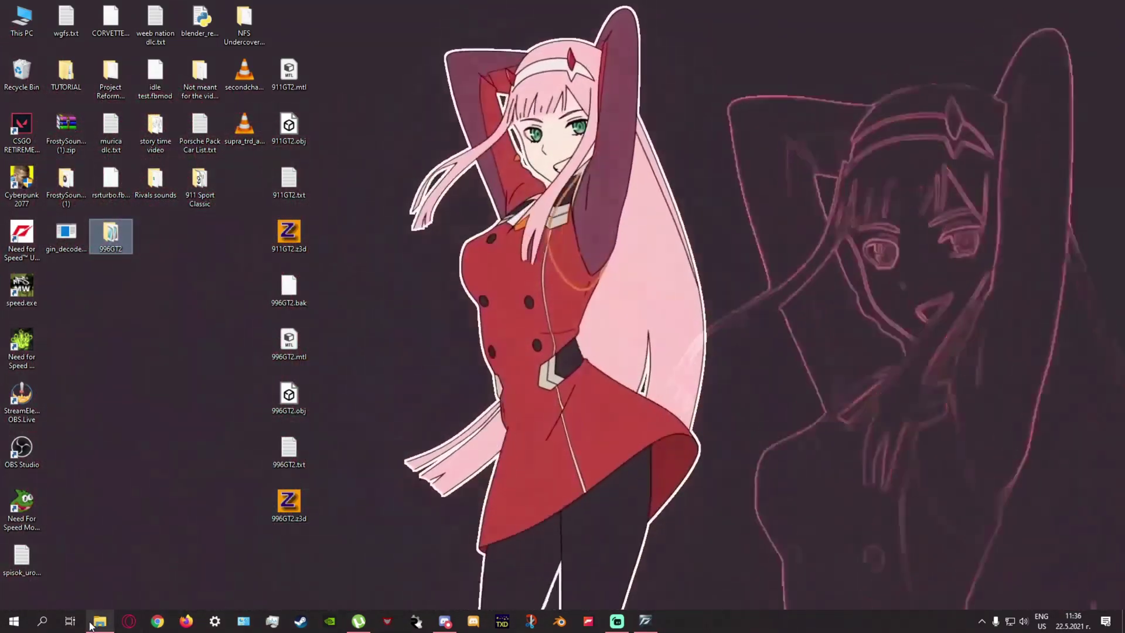
Open the Need for Speed Undercover installation folder and paste the 996GT2 folder into its CARS folder.
mouse_move(100, 625)
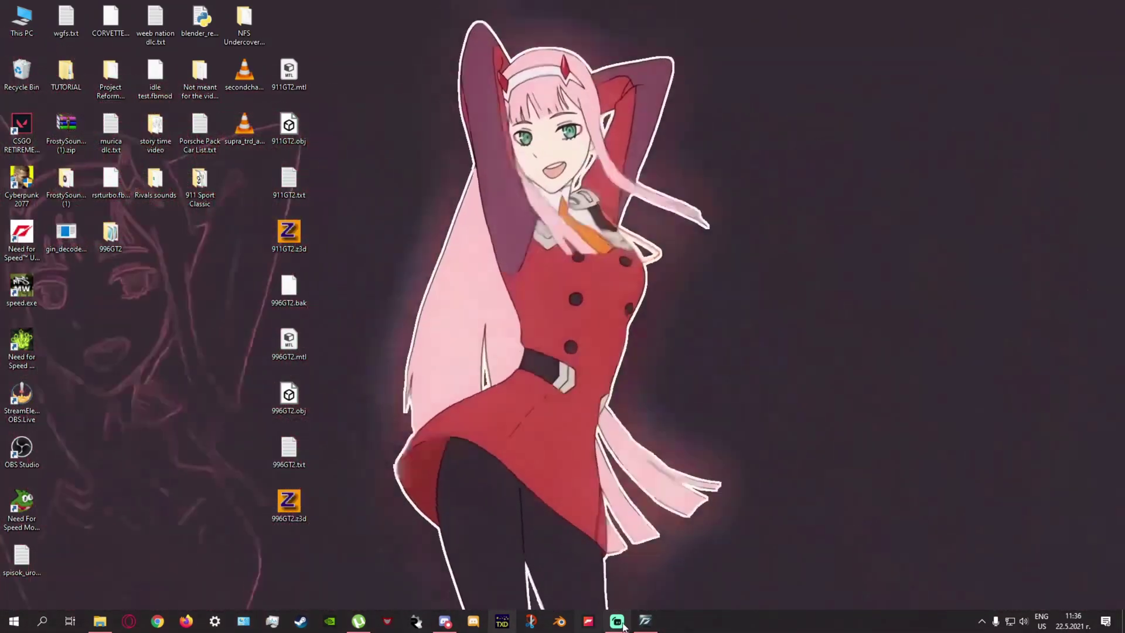
click(647, 622)
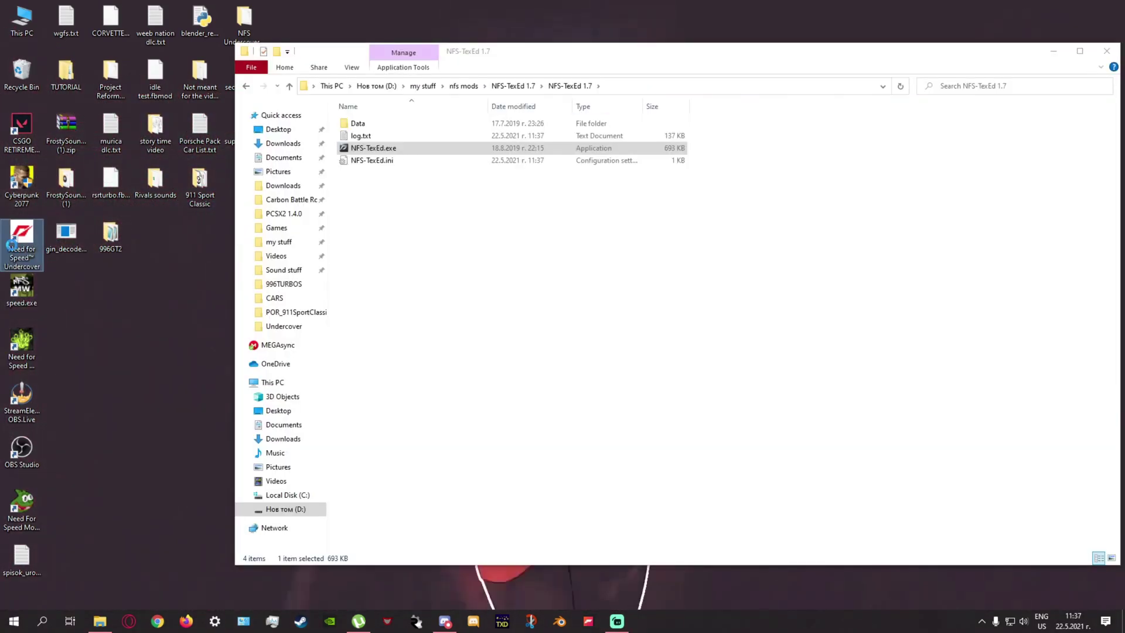
right_click(26, 243)
click(47, 236)
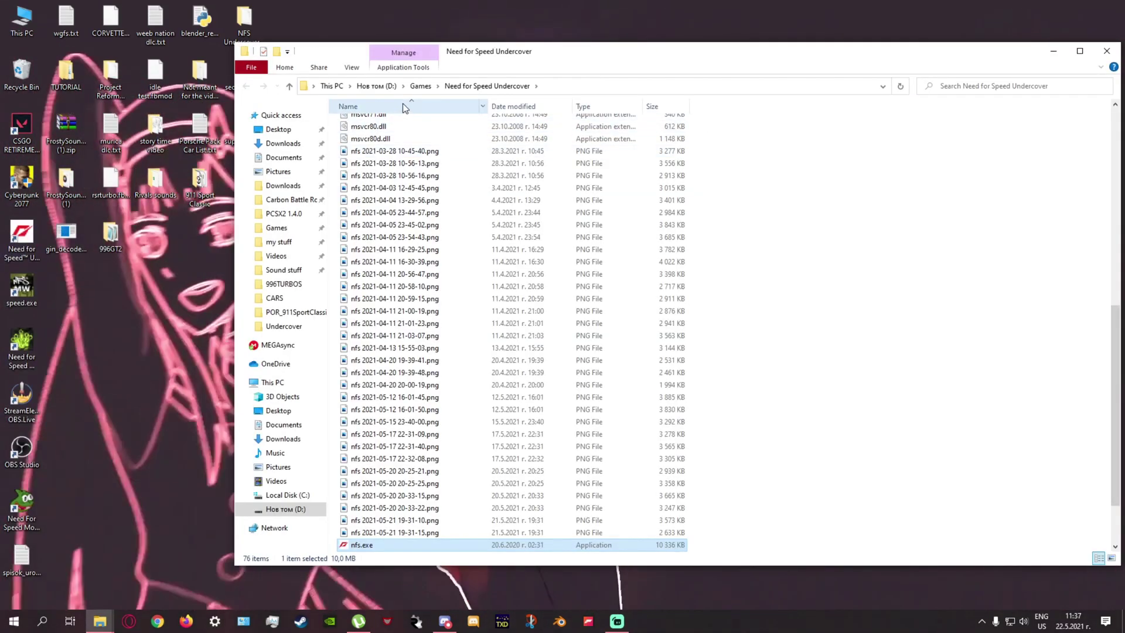
click(456, 88)
double_click(368, 125)
double_click(368, 128)
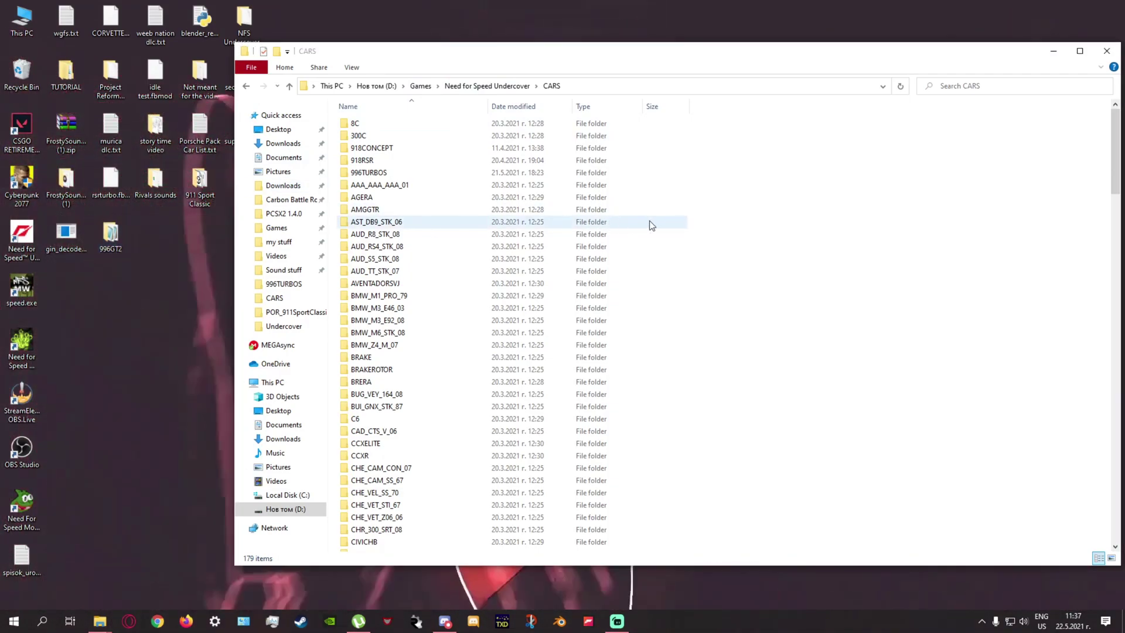
click(816, 226)
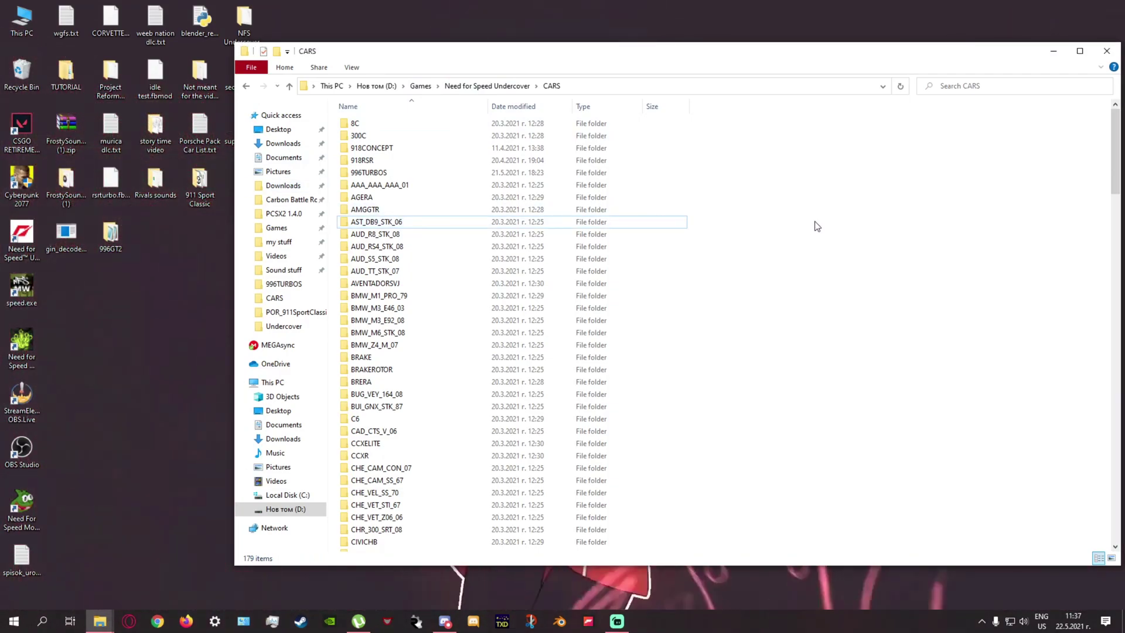
key(ctrl+v)
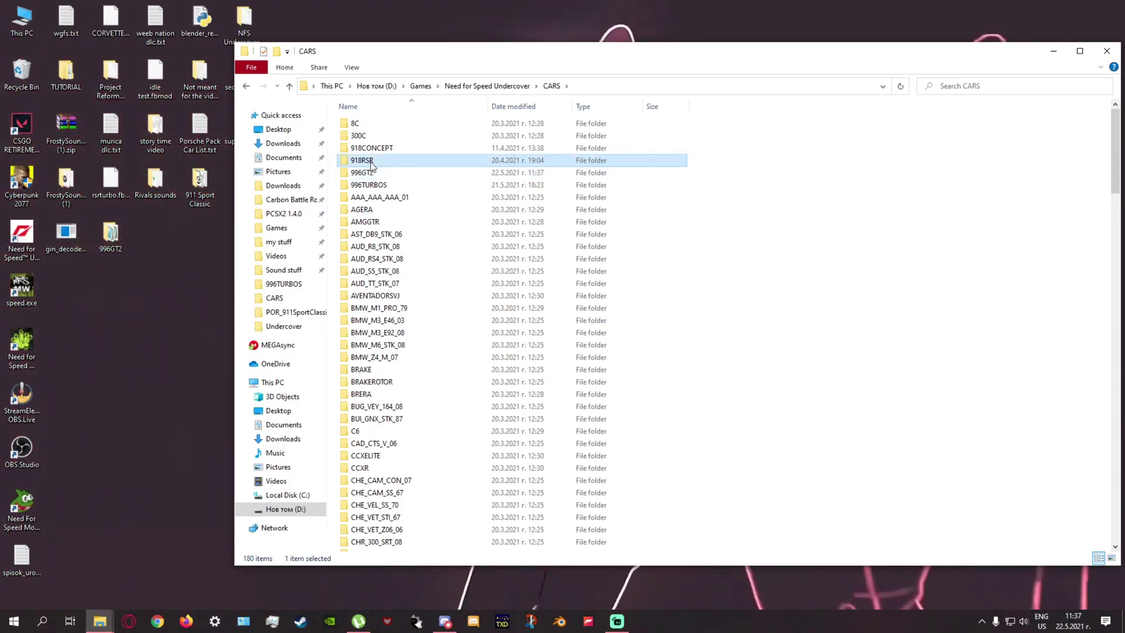
Make a copy of POR_911_GT2_08.damage in the DAMAGE folder inside CARS.
scroll(431, 187, down, 6)
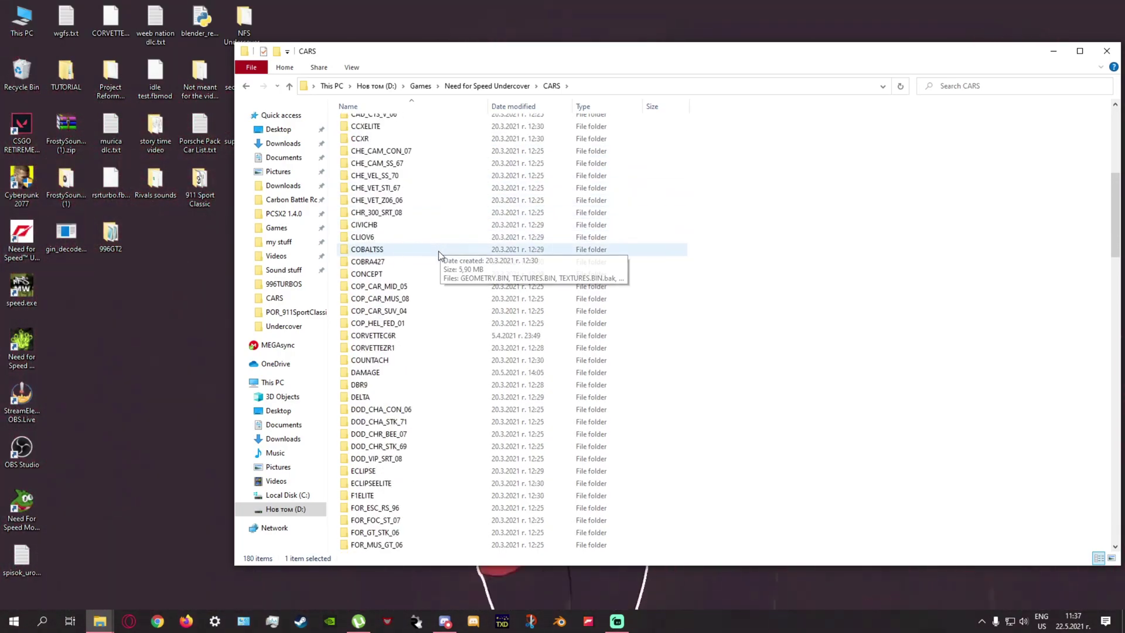
scroll(439, 251, down, 3)
click(391, 372)
double_click(393, 372)
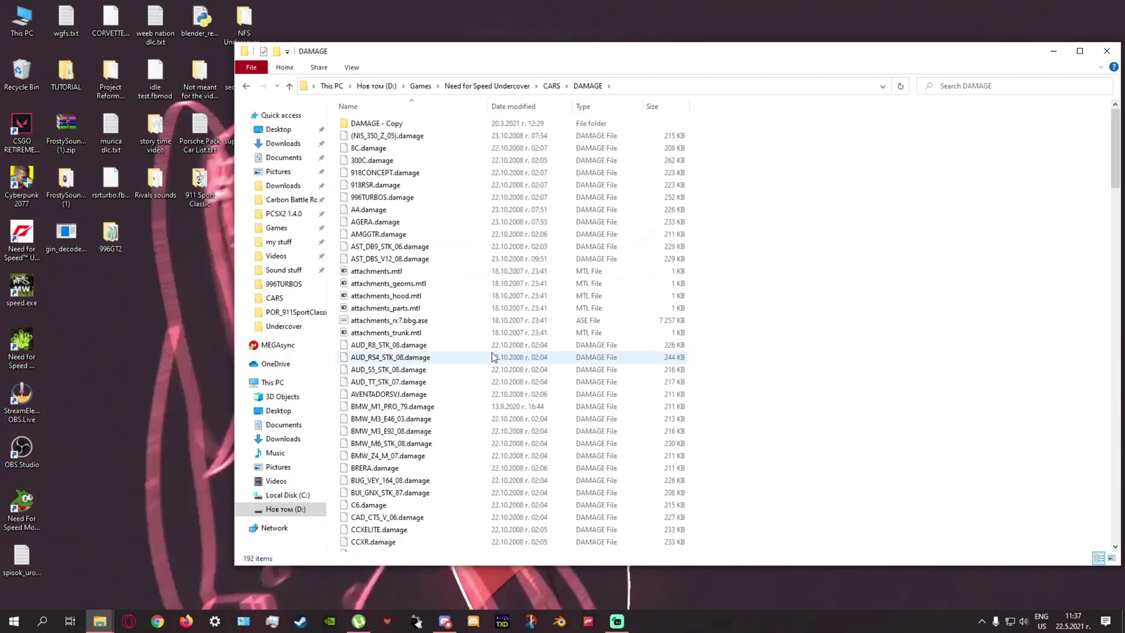
scroll(520, 324, down, 12)
scroll(520, 324, down, 20)
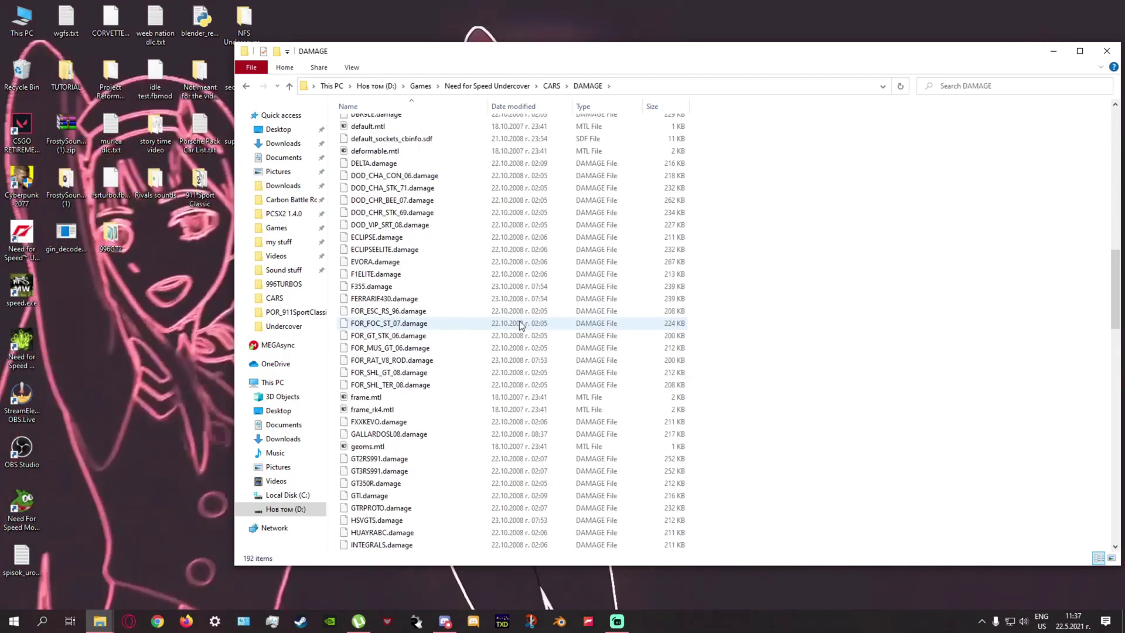
scroll(496, 352, up, 6)
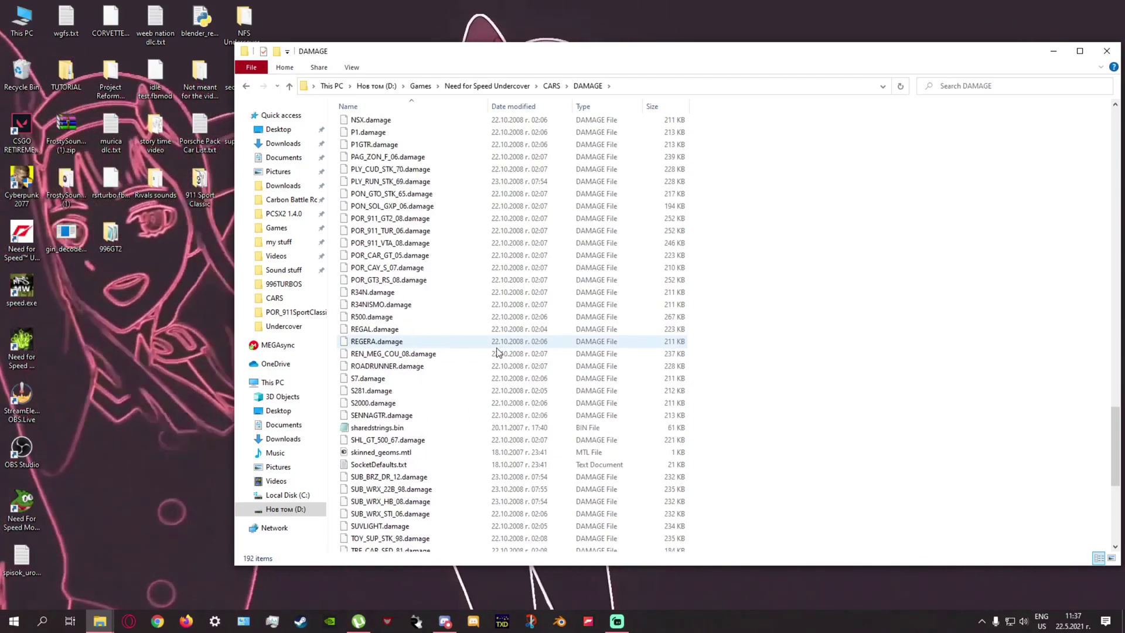
scroll(427, 293, up, 2)
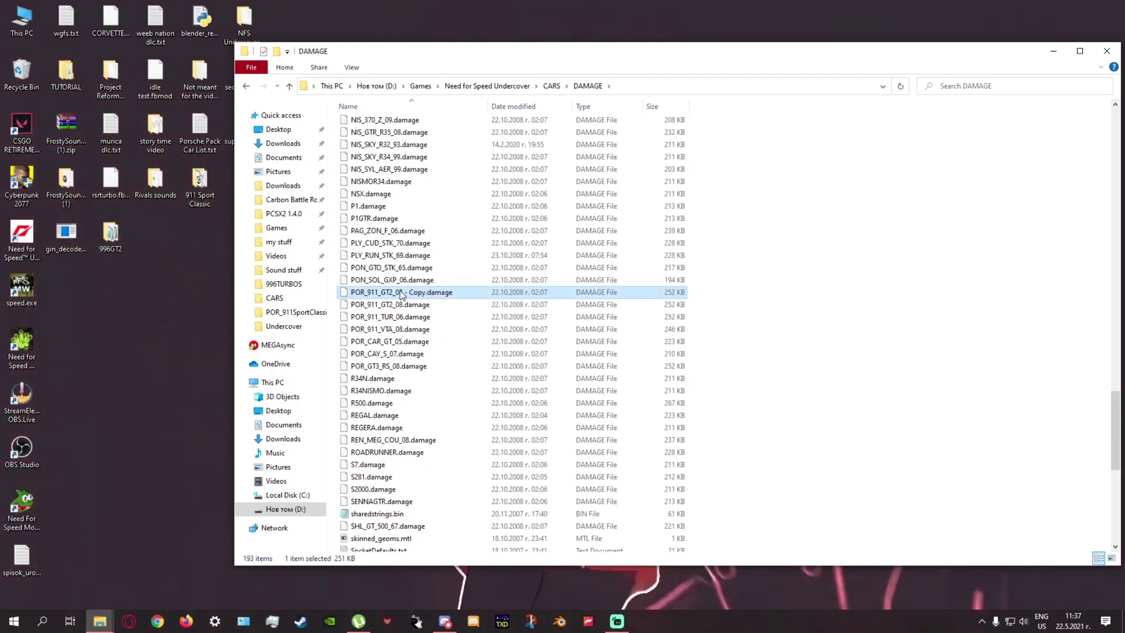
Rename the copied Porsche 911 GT2 damage file as 996GT2.damage and refresh the DAMAGE folder.
right_click(401, 292)
click(440, 583)
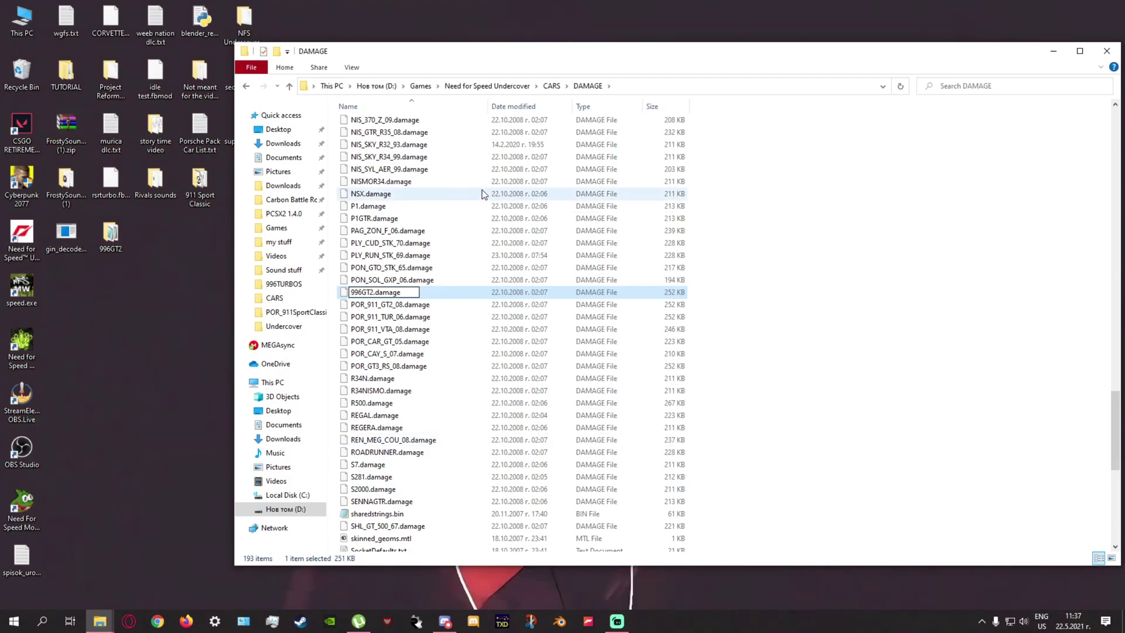
click(484, 193)
click(588, 86)
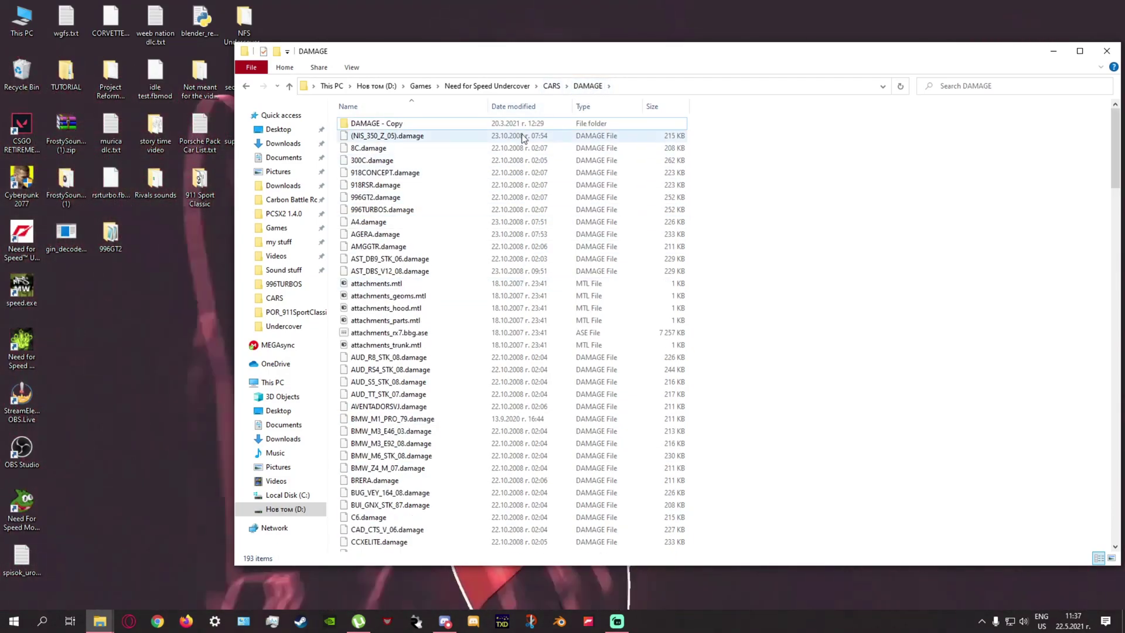
Start NFS-VltEd 4.6 from the nfs mods folder and load the Need for Speed Undercover database.
click(551, 86)
click(502, 86)
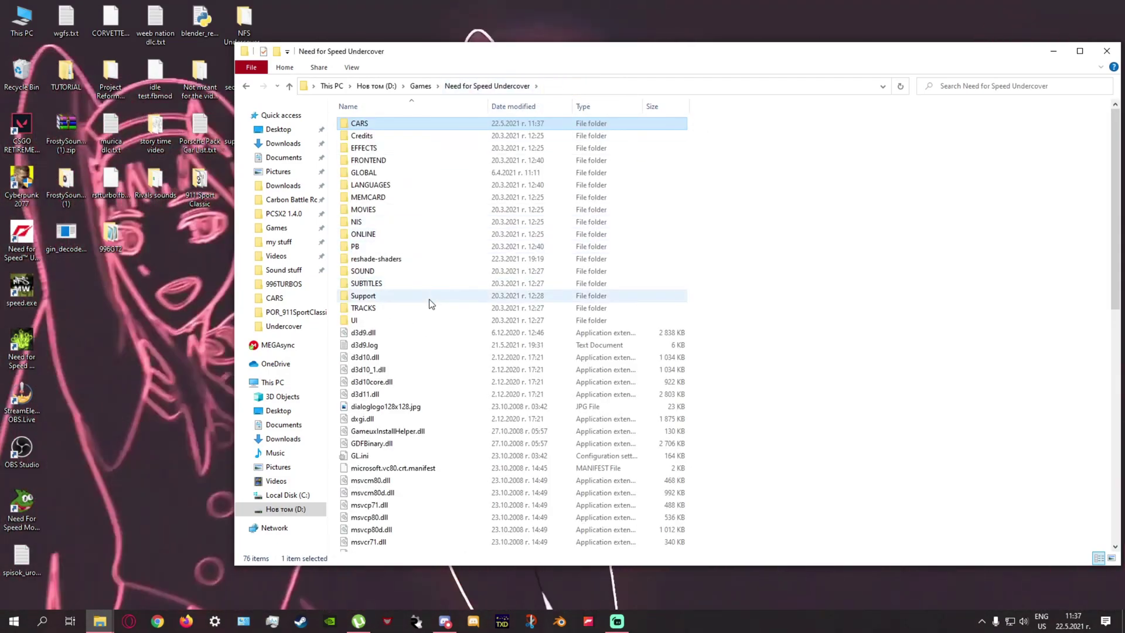
click(1051, 51)
click(463, 86)
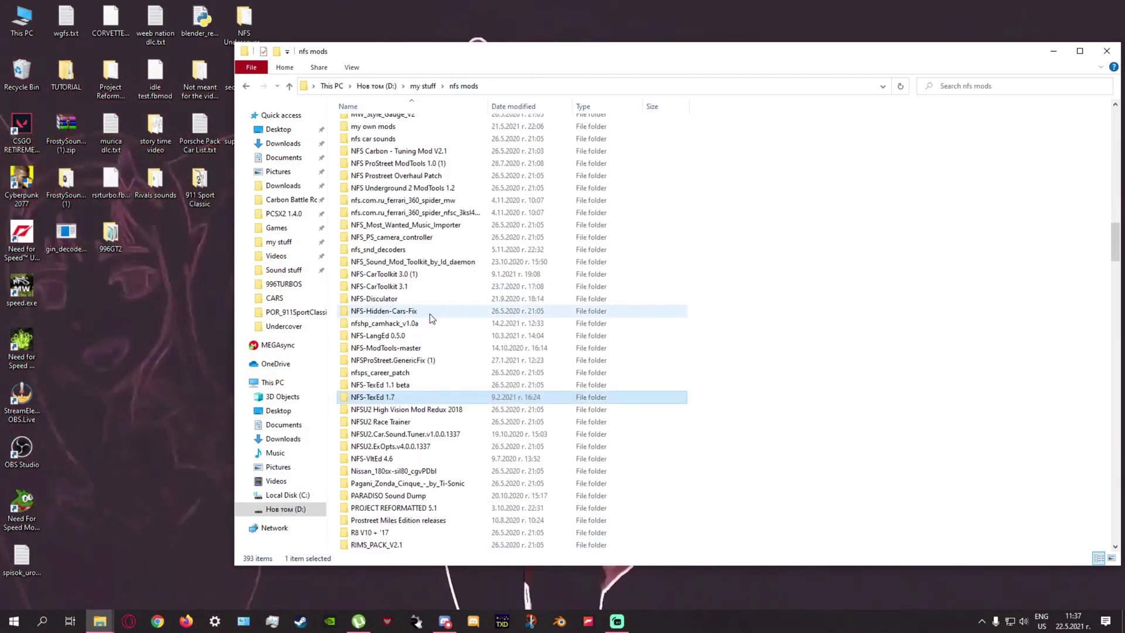
scroll(430, 314, down, 6)
double_click(375, 231)
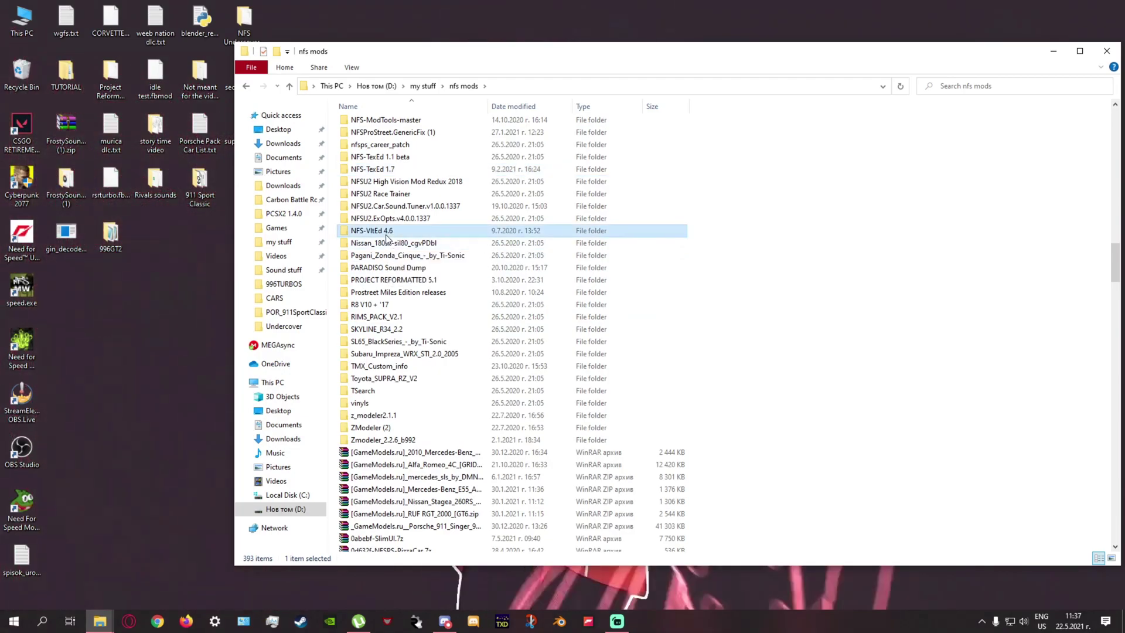
double_click(397, 149)
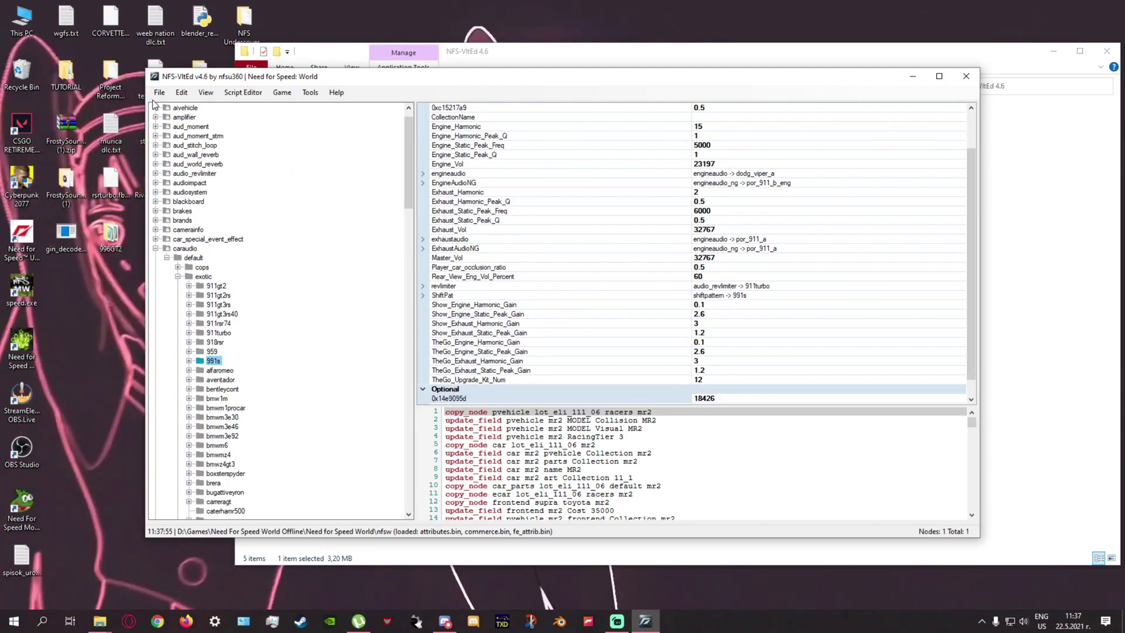
click(158, 93)
click(252, 185)
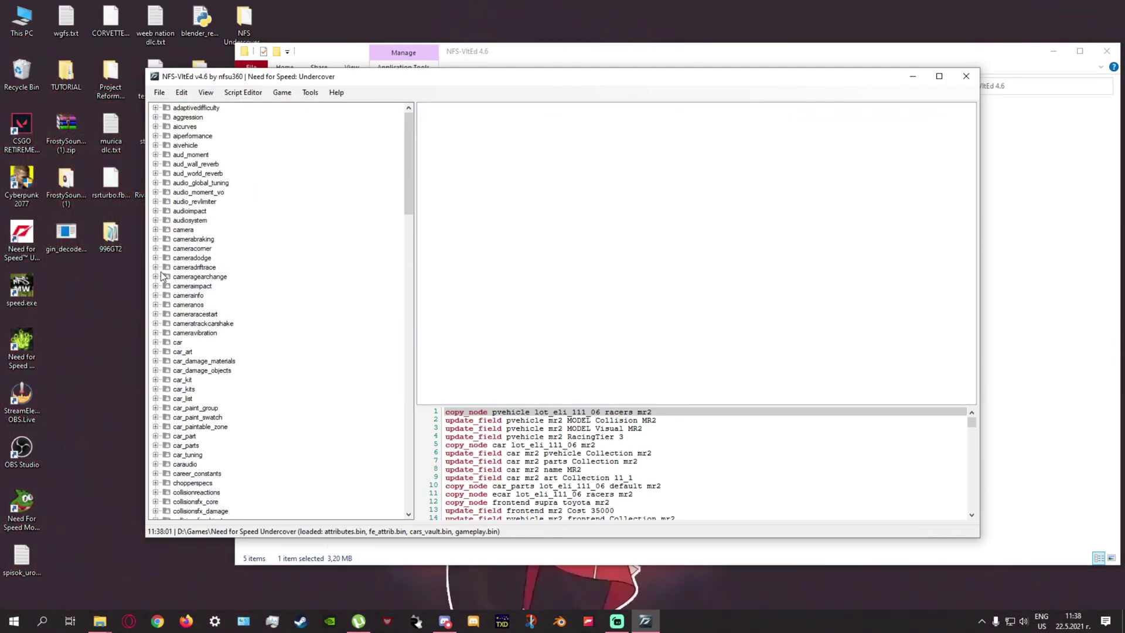
Examine the car and car_parts categories in the Undercover database, including the car entries under the car_parts default node.
scroll(206, 209, down, 4)
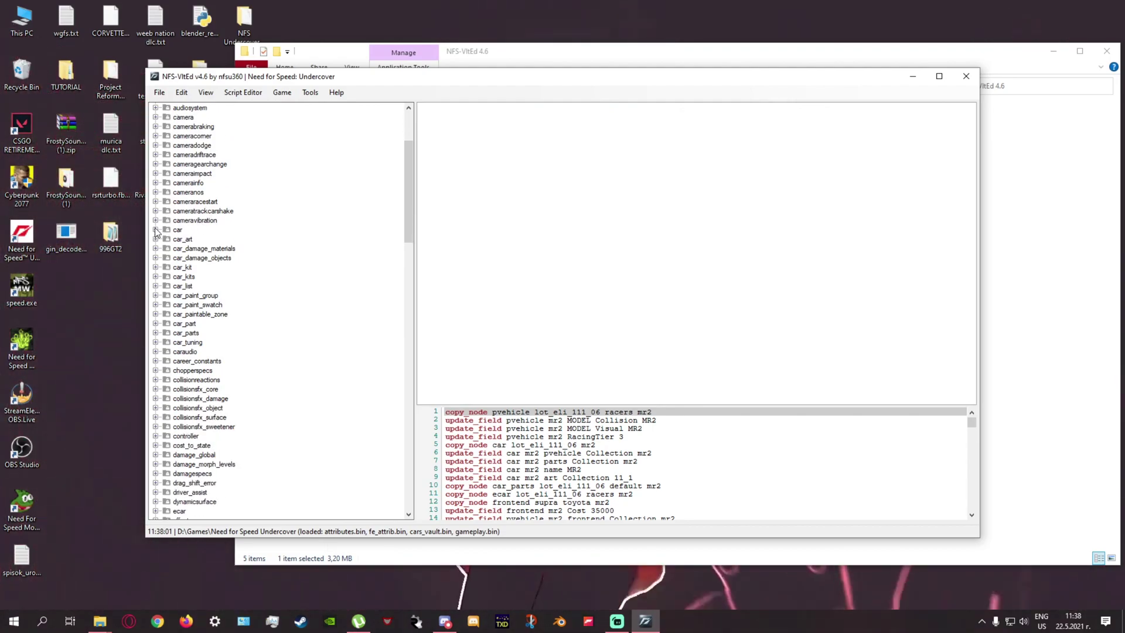
click(155, 229)
scroll(163, 227, up, 4)
double_click(176, 221)
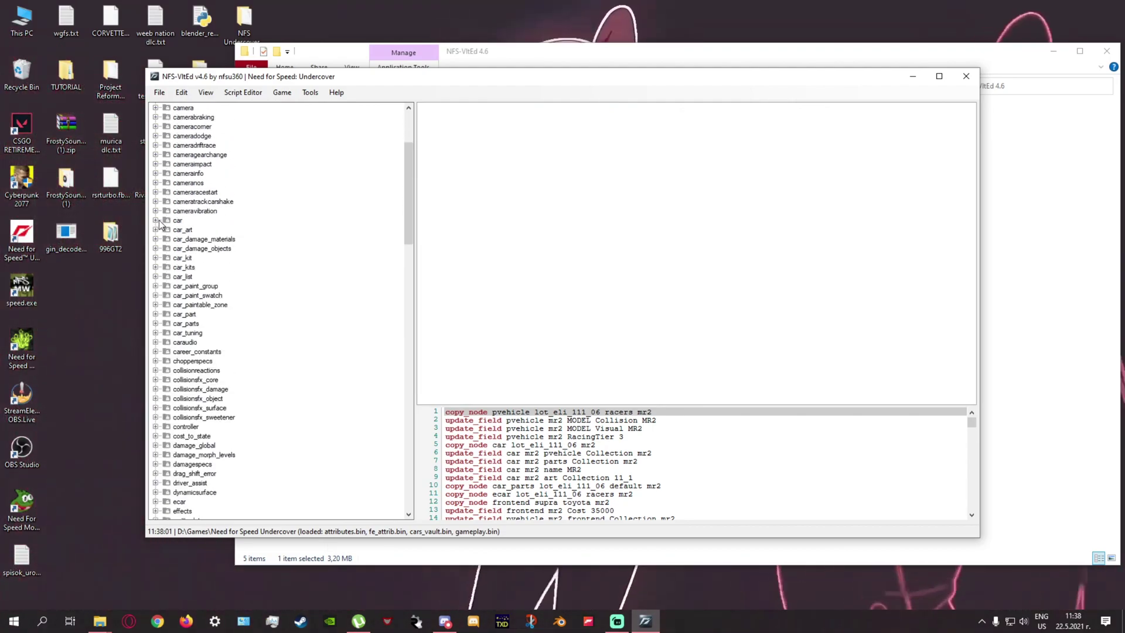
scroll(202, 273, down, 1)
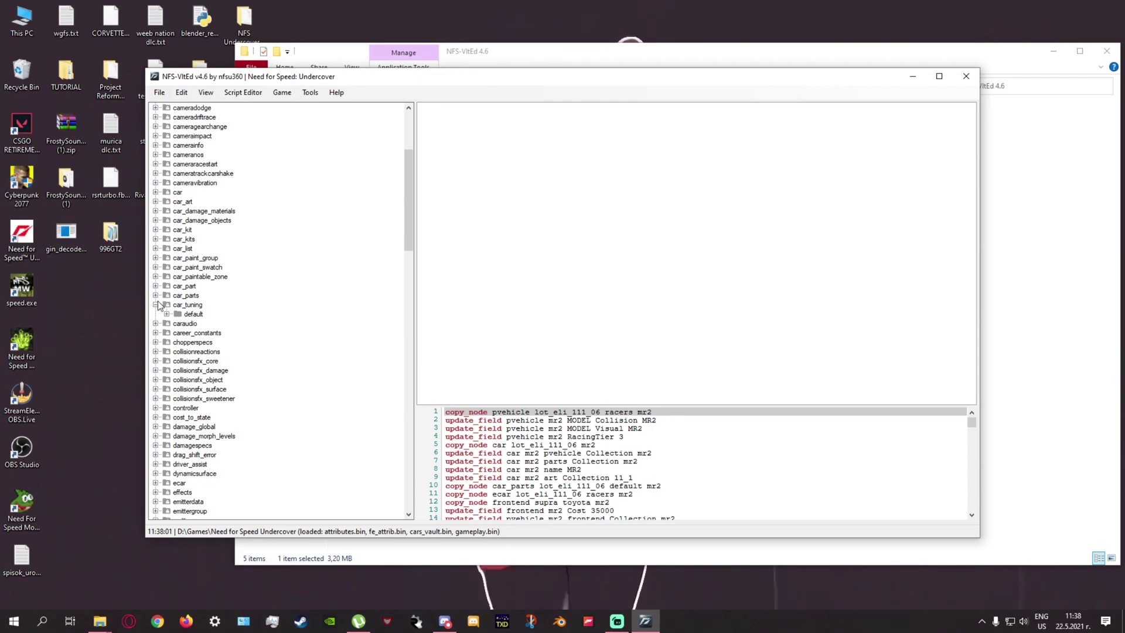
click(155, 305)
click(155, 304)
click(156, 296)
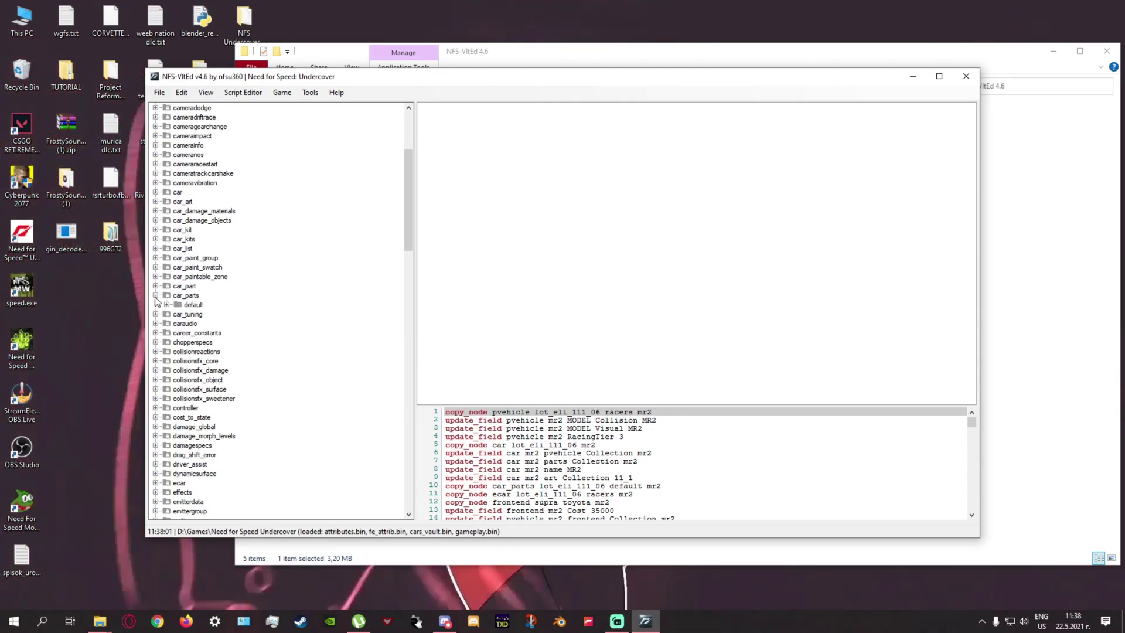
click(166, 304)
scroll(227, 321, up, 6)
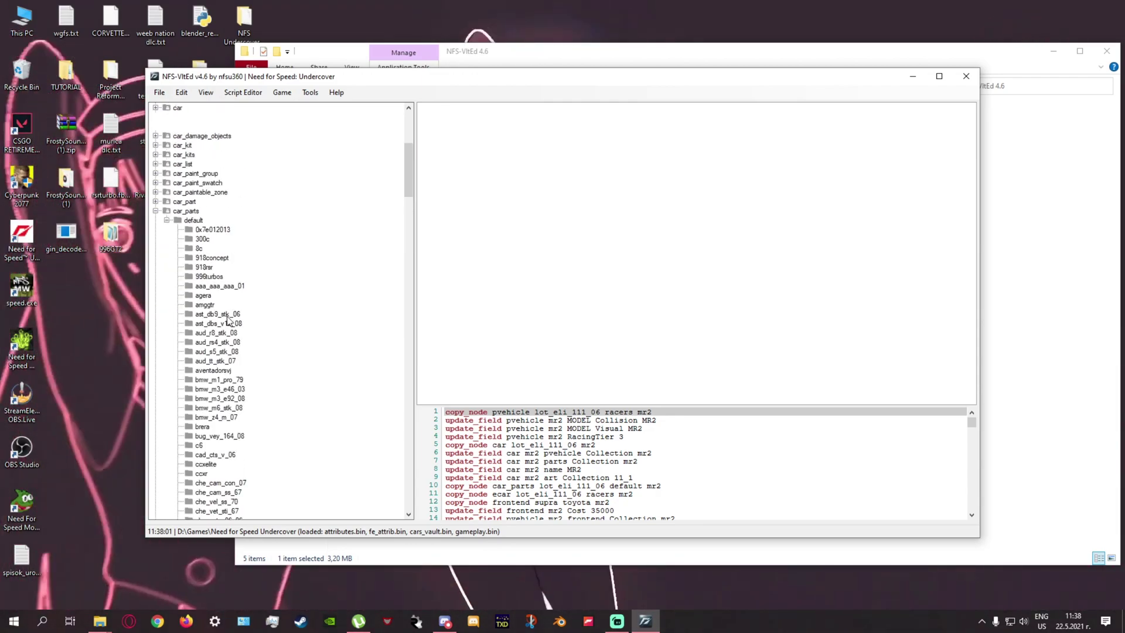
click(166, 276)
click(155, 267)
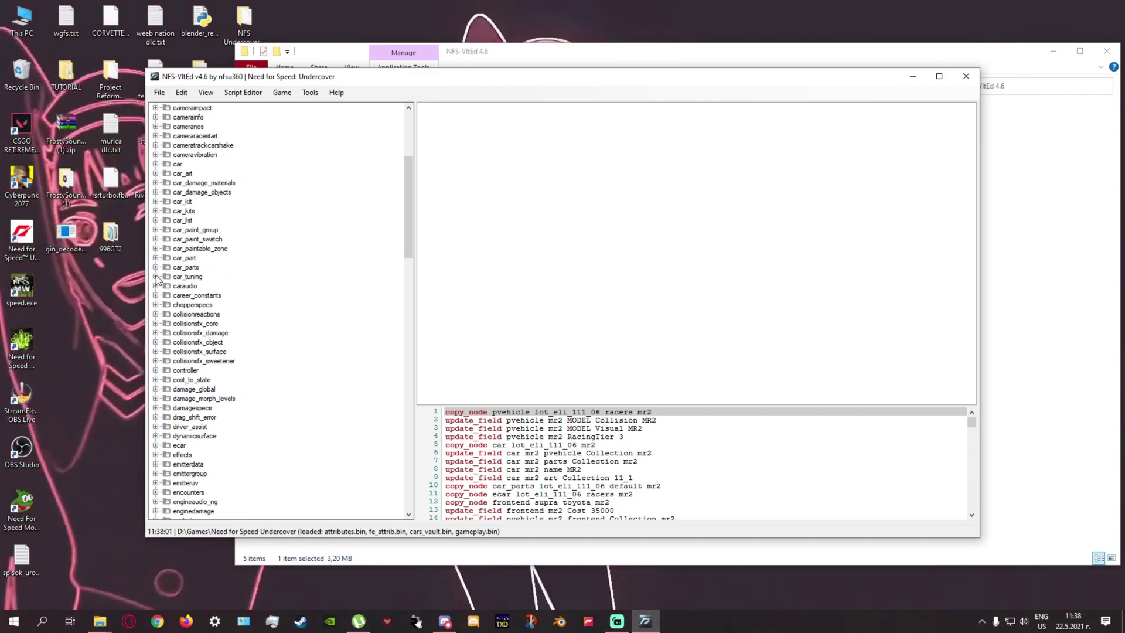
Examine the default nodes of the car_tuning and caraudio categories for their car entries and groups.
click(155, 277)
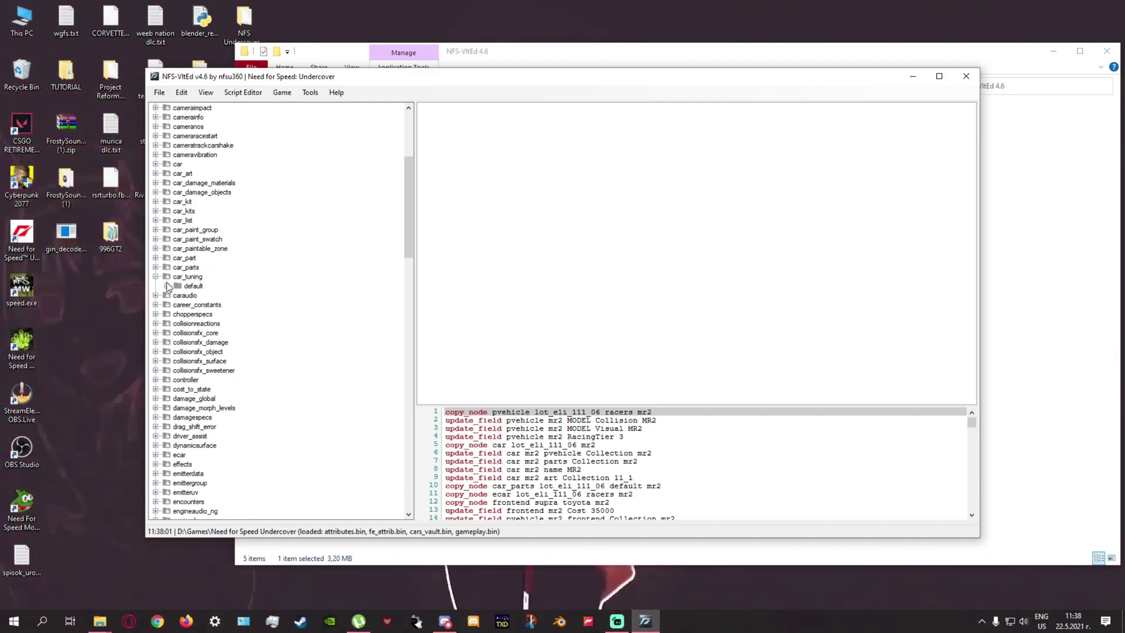
click(166, 286)
scroll(252, 351, up, 5)
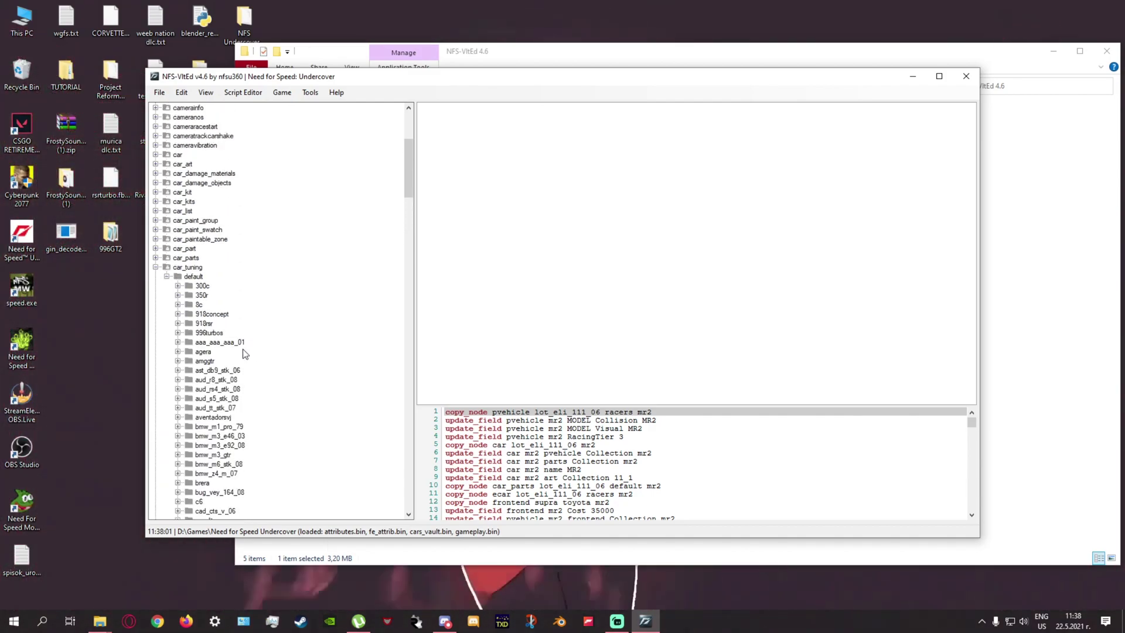
click(166, 276)
click(156, 267)
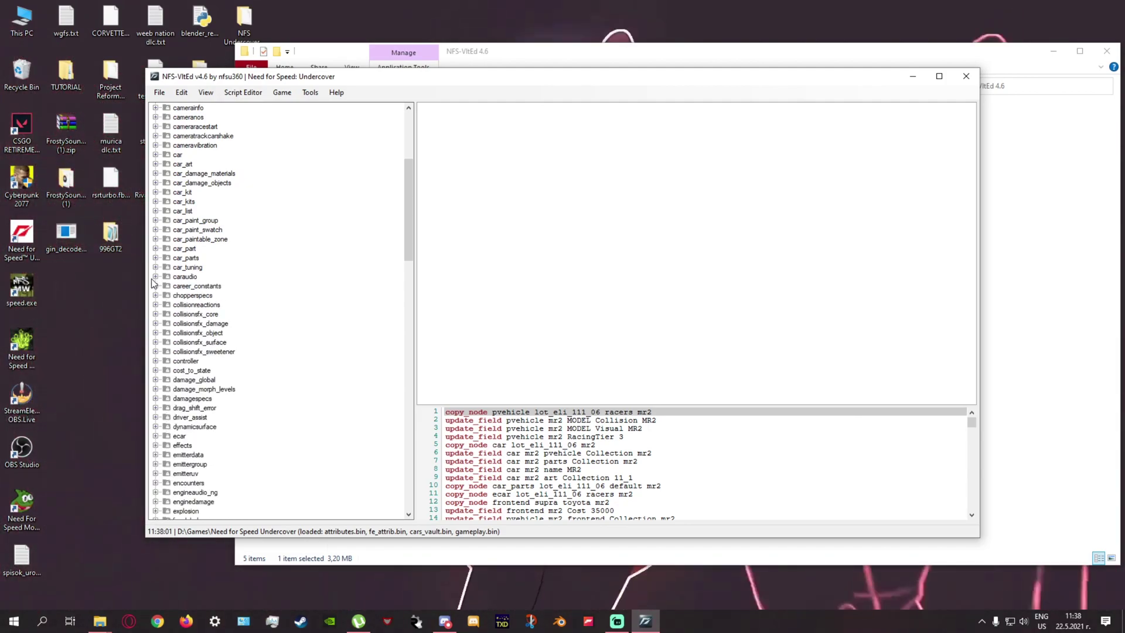
click(155, 277)
click(166, 286)
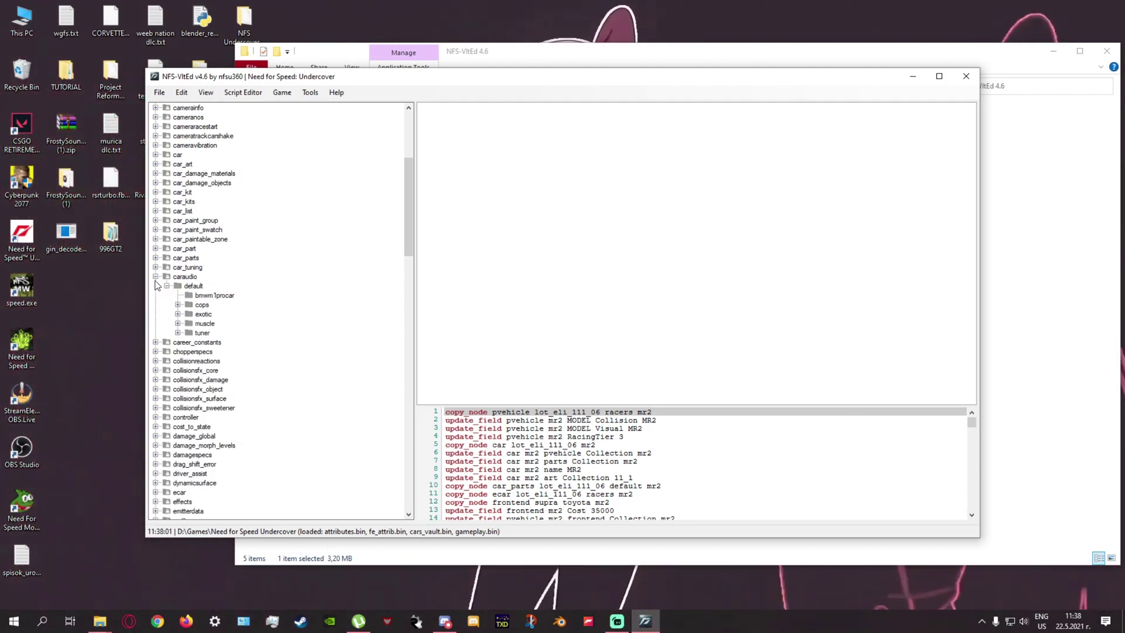
click(155, 276)
Examine the ecar category and the vehicle region groups under the frontend category.
scroll(155, 299, down, 4)
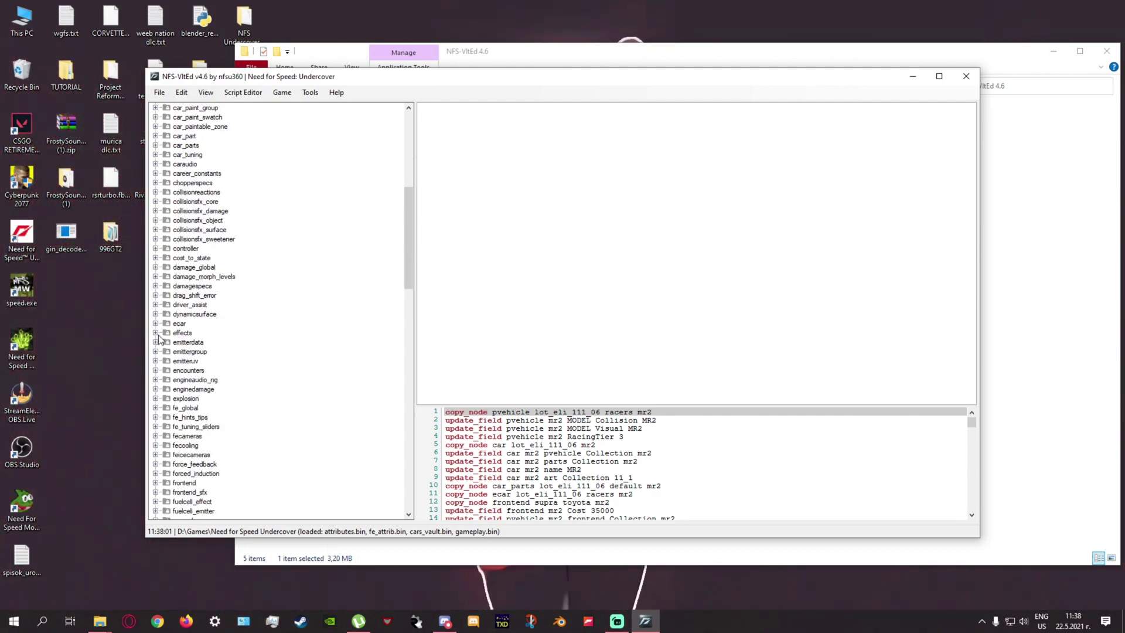
click(156, 323)
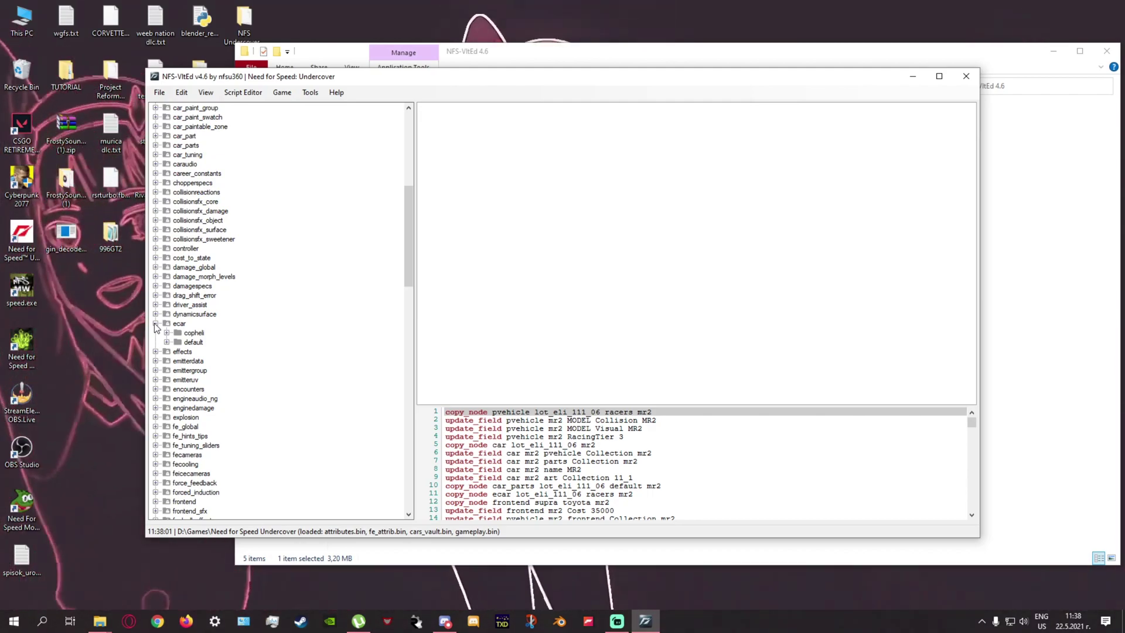
click(155, 323)
scroll(175, 328, down, 2)
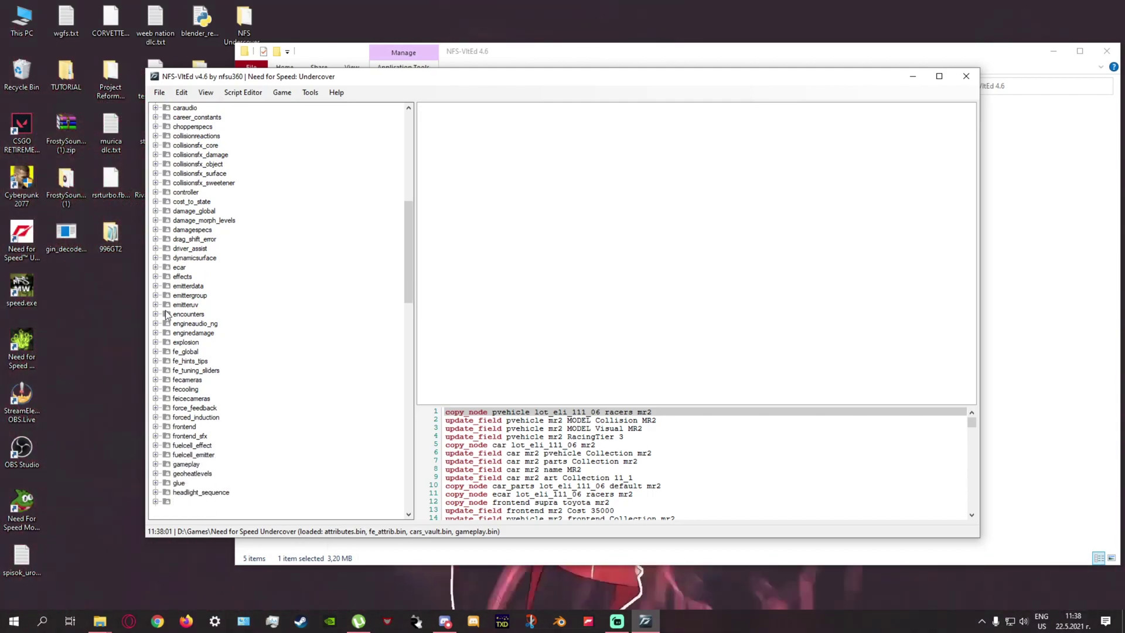
scroll(176, 317, down, 2)
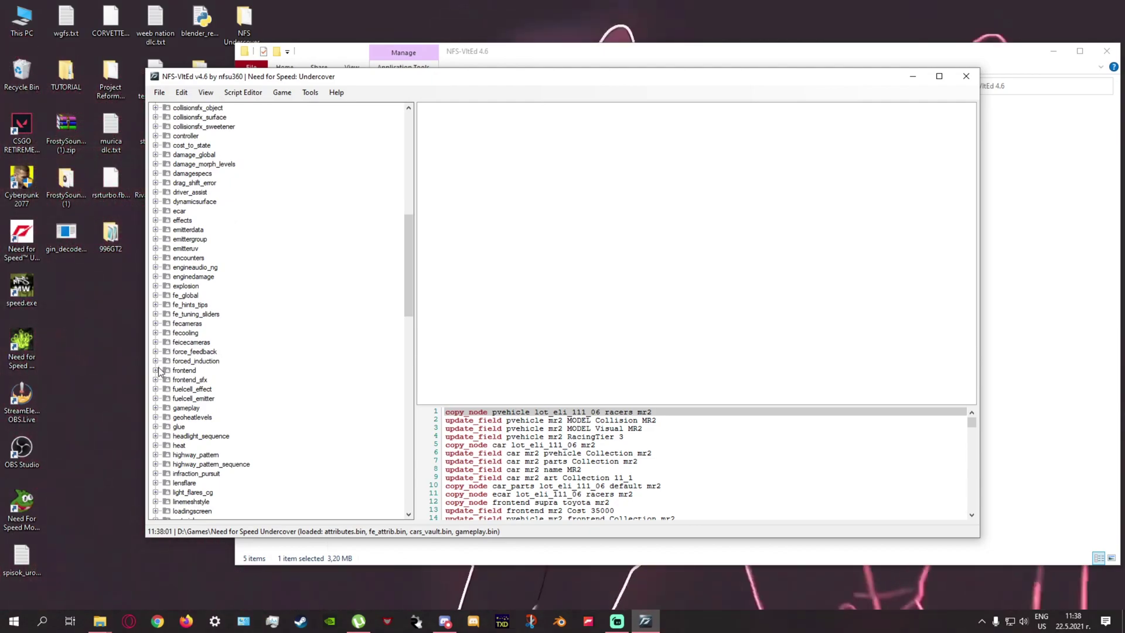
click(155, 370)
scroll(167, 392, down, 1)
click(167, 407)
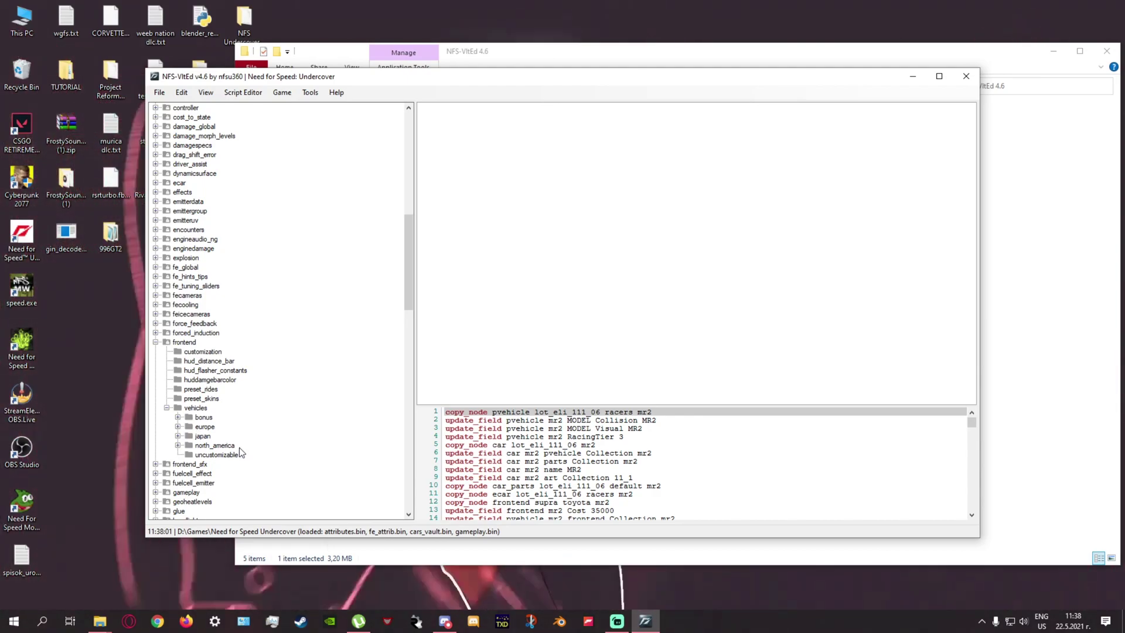
click(167, 407)
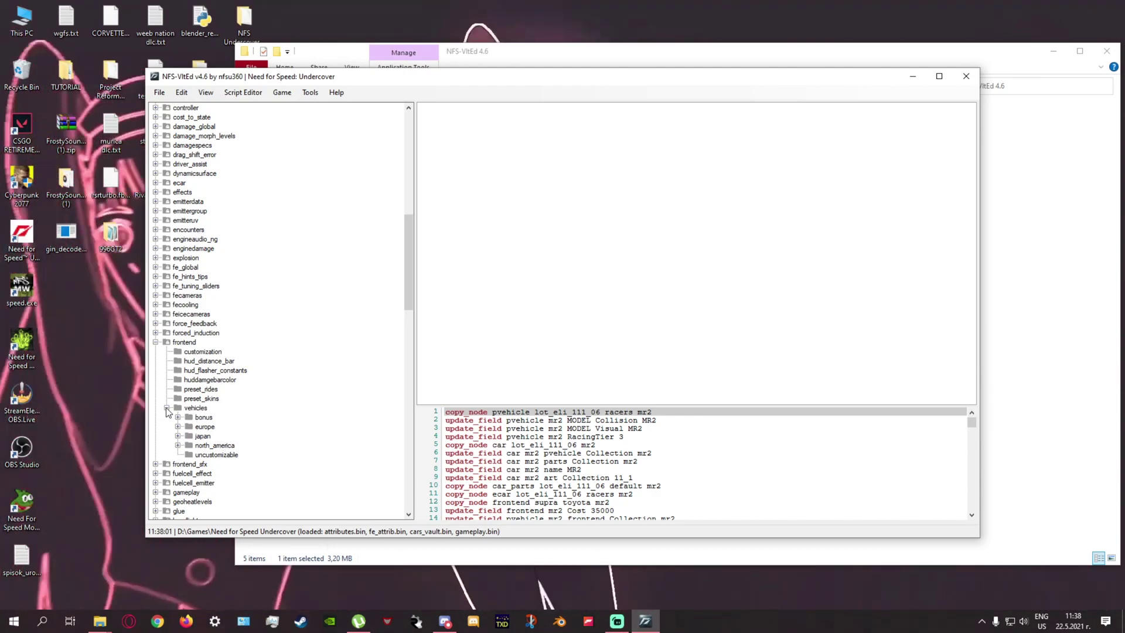
Look through the car entries of the racers node, found in the pvehicle category under default and cars.
scroll(175, 381, down, 18)
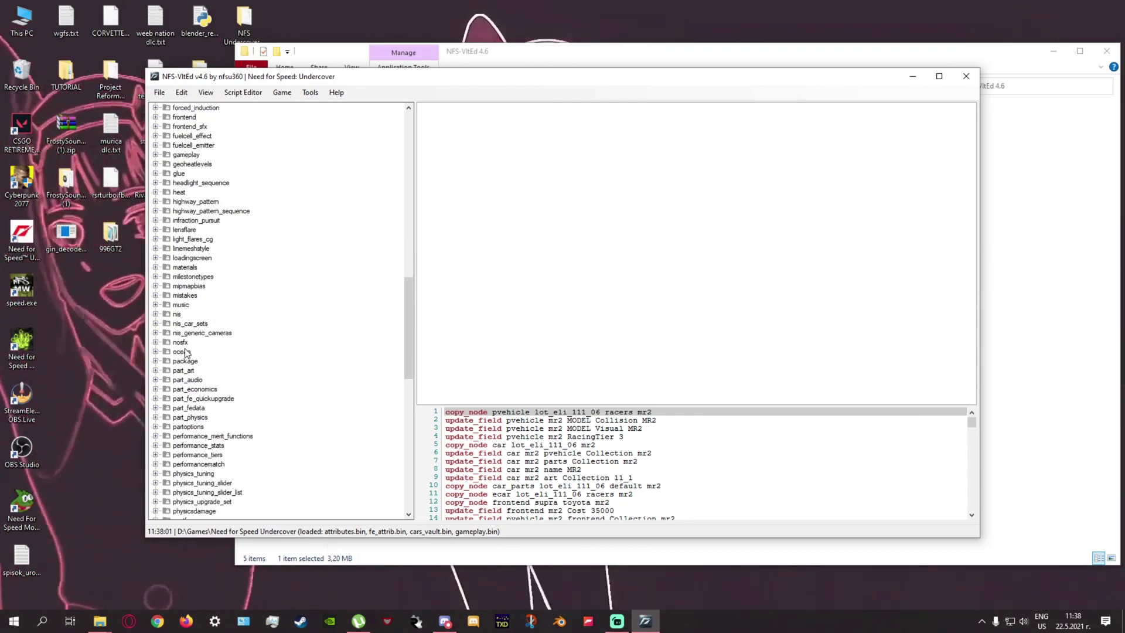
scroll(186, 352, down, 3)
click(156, 380)
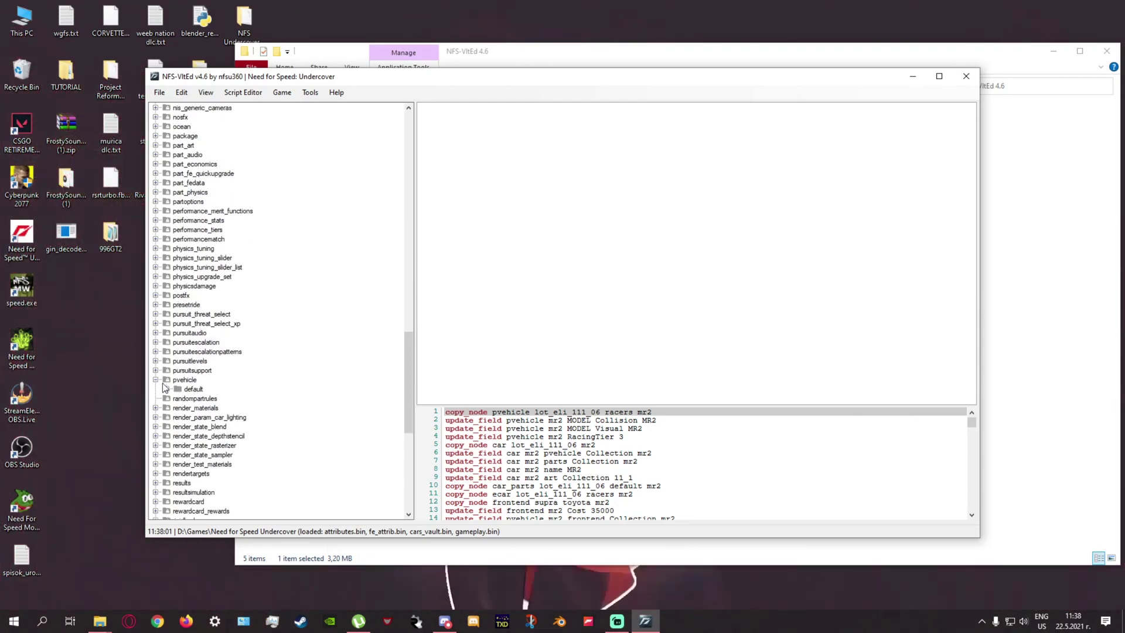
click(178, 398)
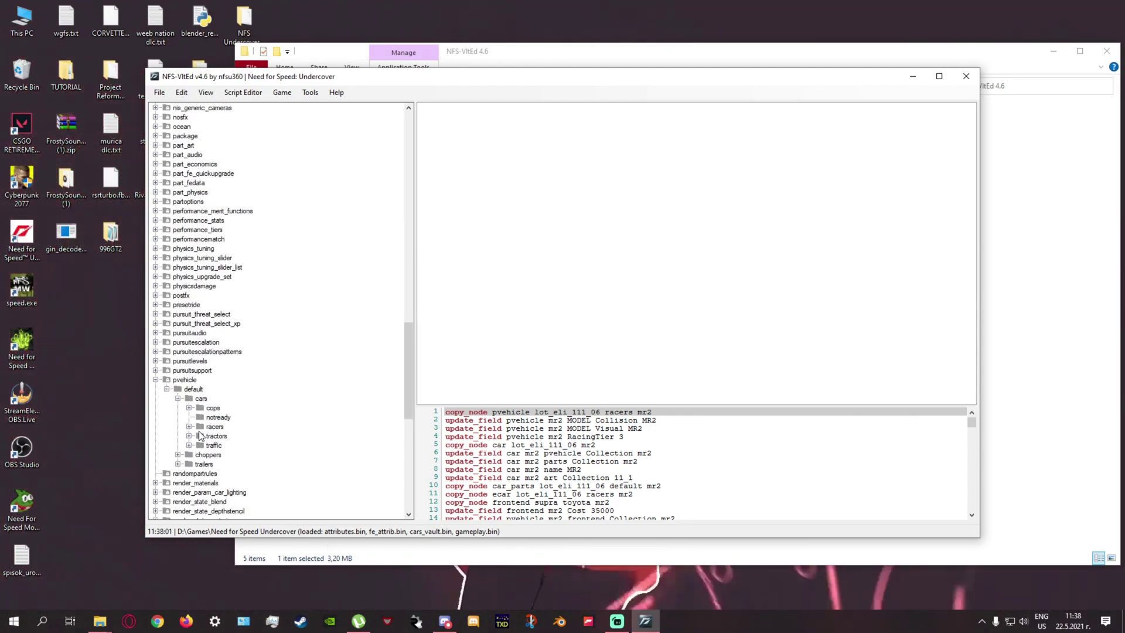
click(189, 427)
scroll(278, 308, up, 6)
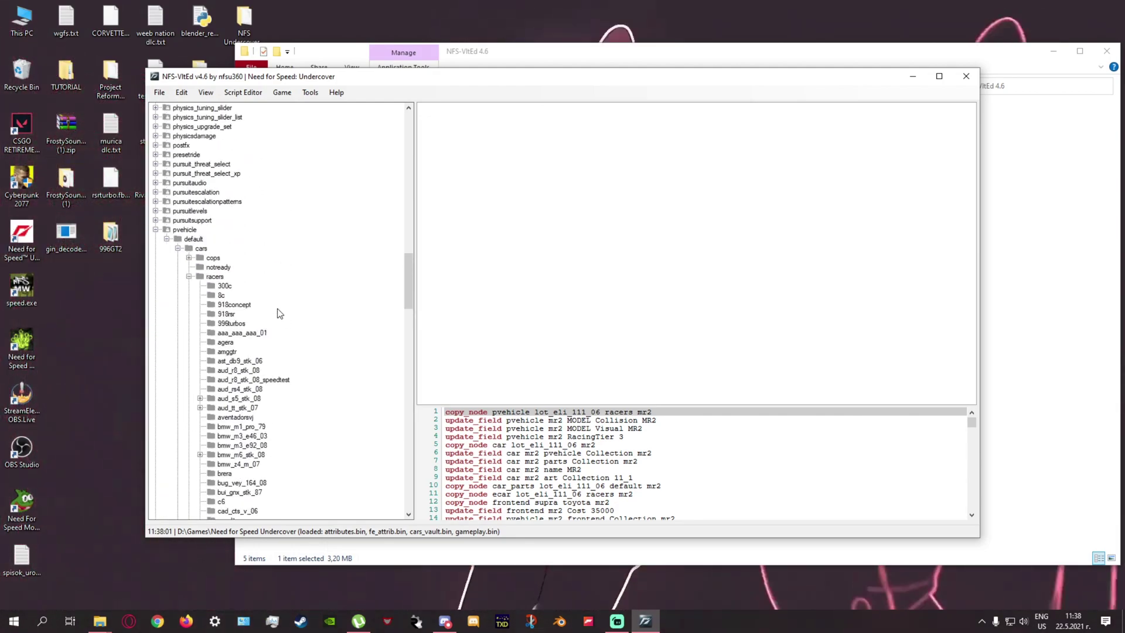
scroll(257, 309, down, 1)
scroll(237, 312, down, 20)
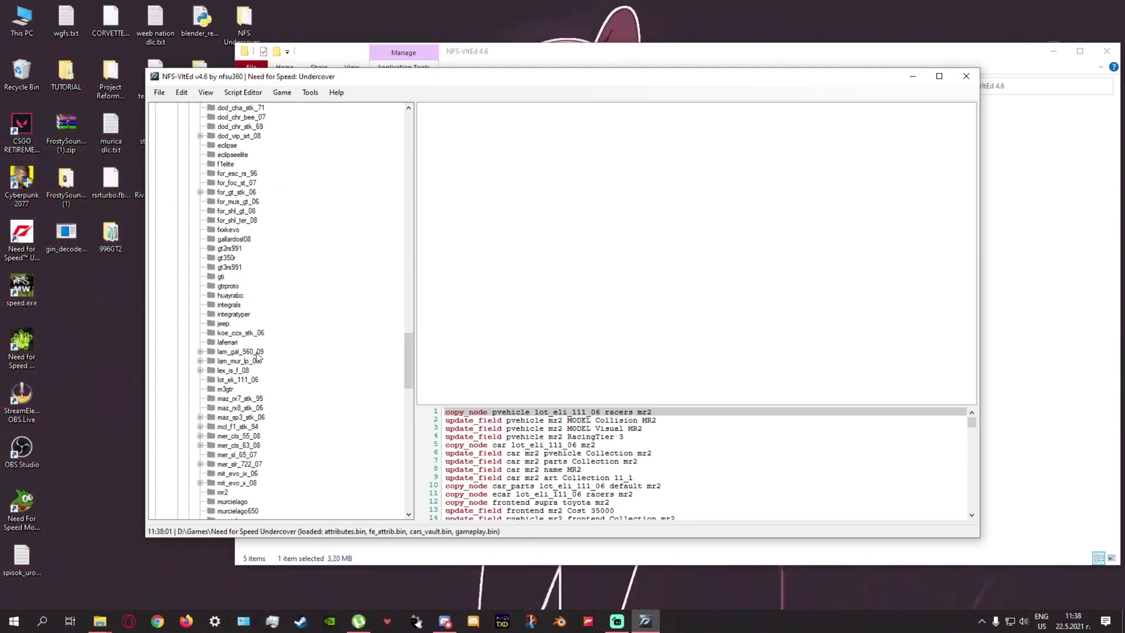
scroll(276, 357, down, 9)
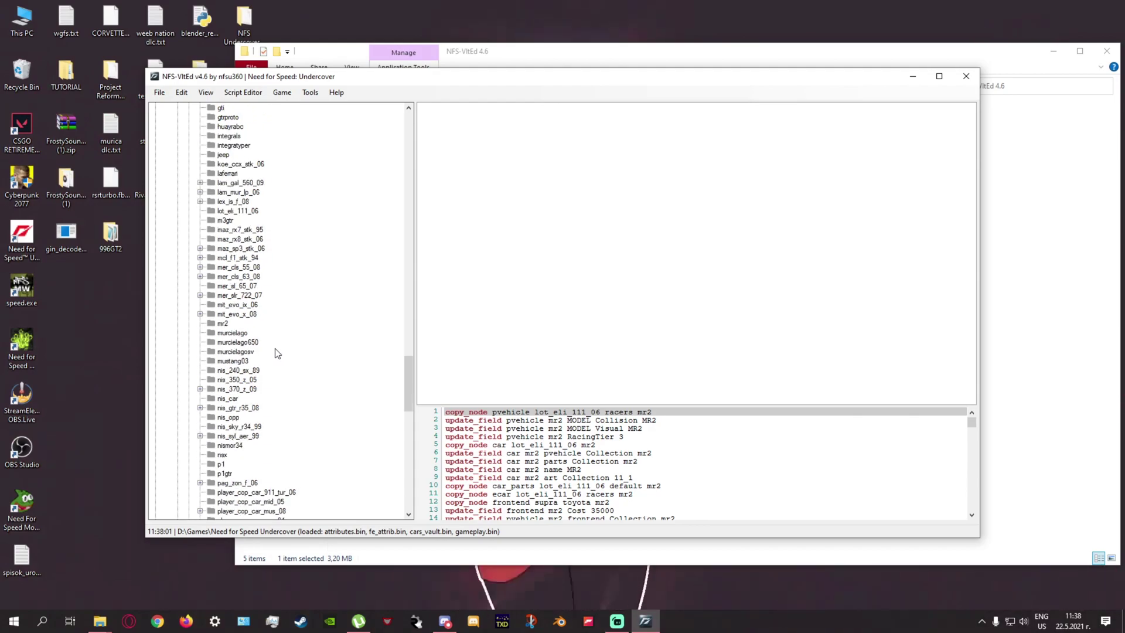
scroll(276, 357, down, 5)
Copy the por_911_gt2_08 pvehicle entry into the racers node under the name 996gt2.
click(243, 333)
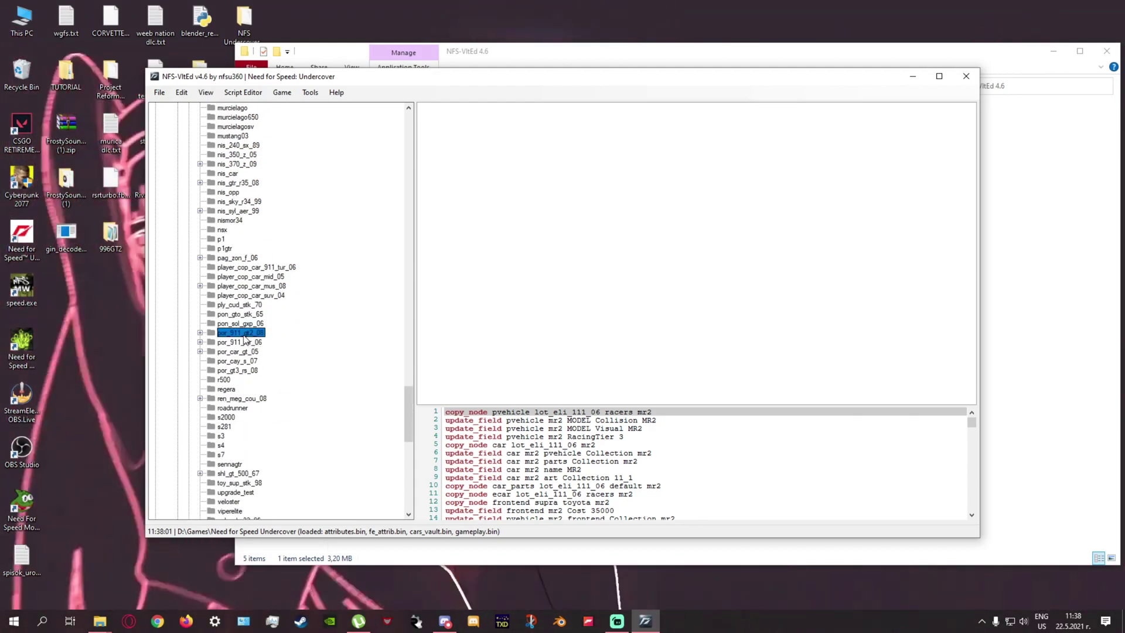
click(200, 332)
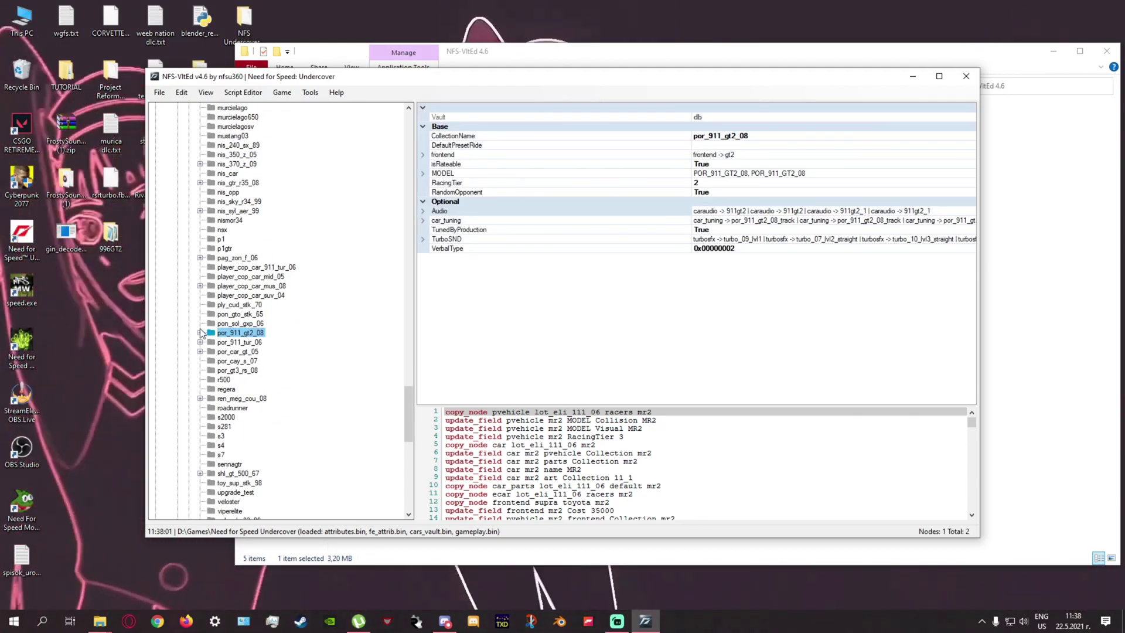
click(211, 342)
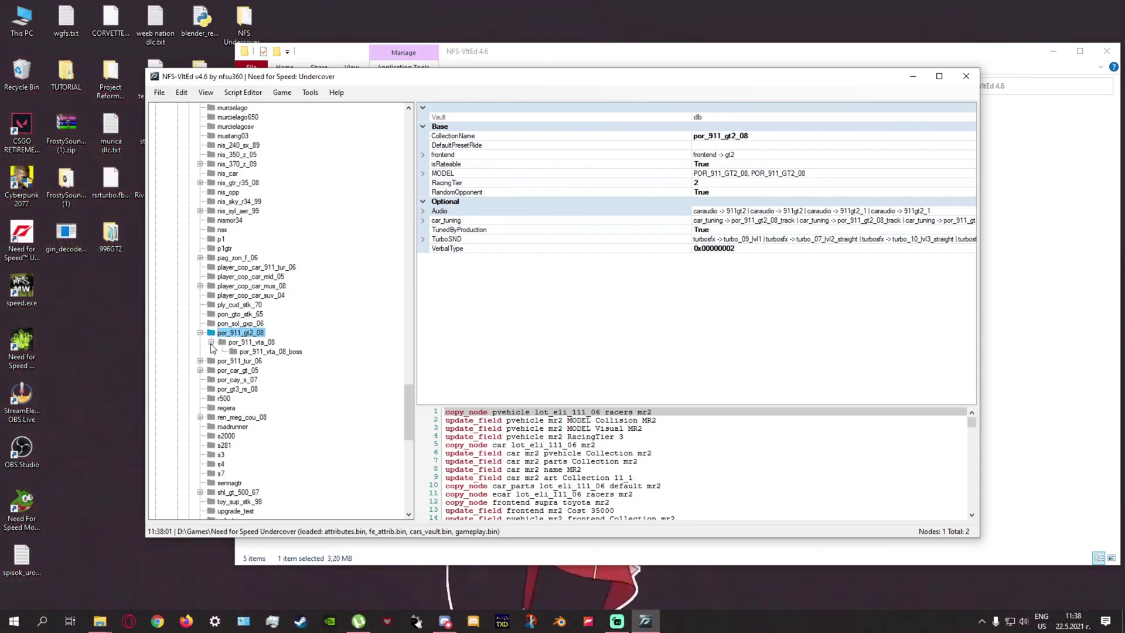
click(200, 332)
drag(409, 411, 408, 276)
click(215, 286)
key(ctrl+v)
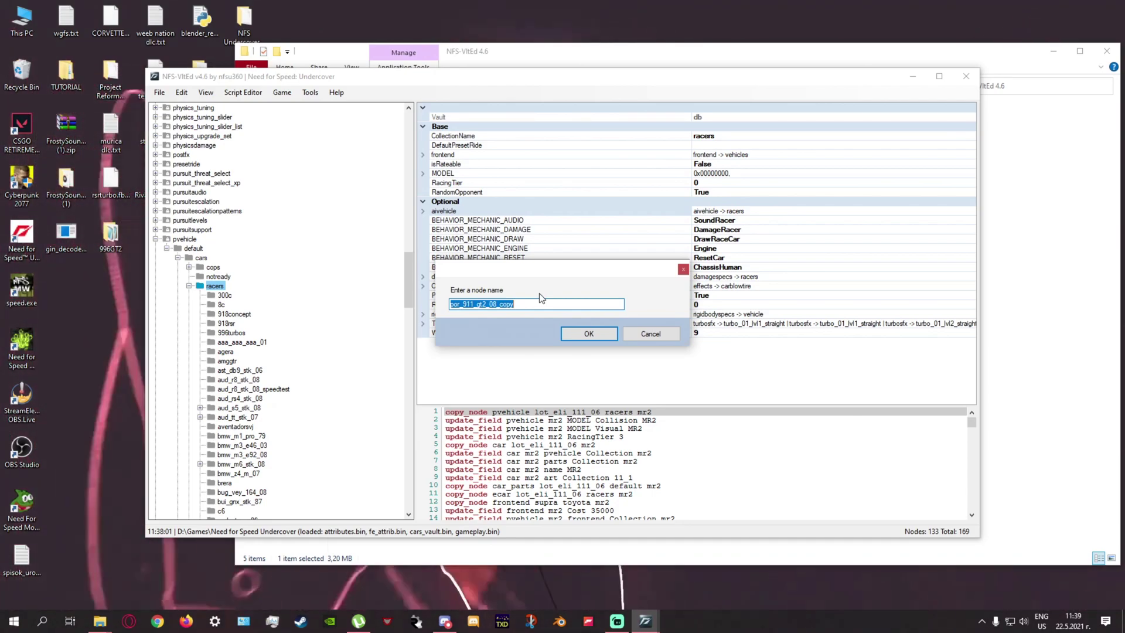
text(996)
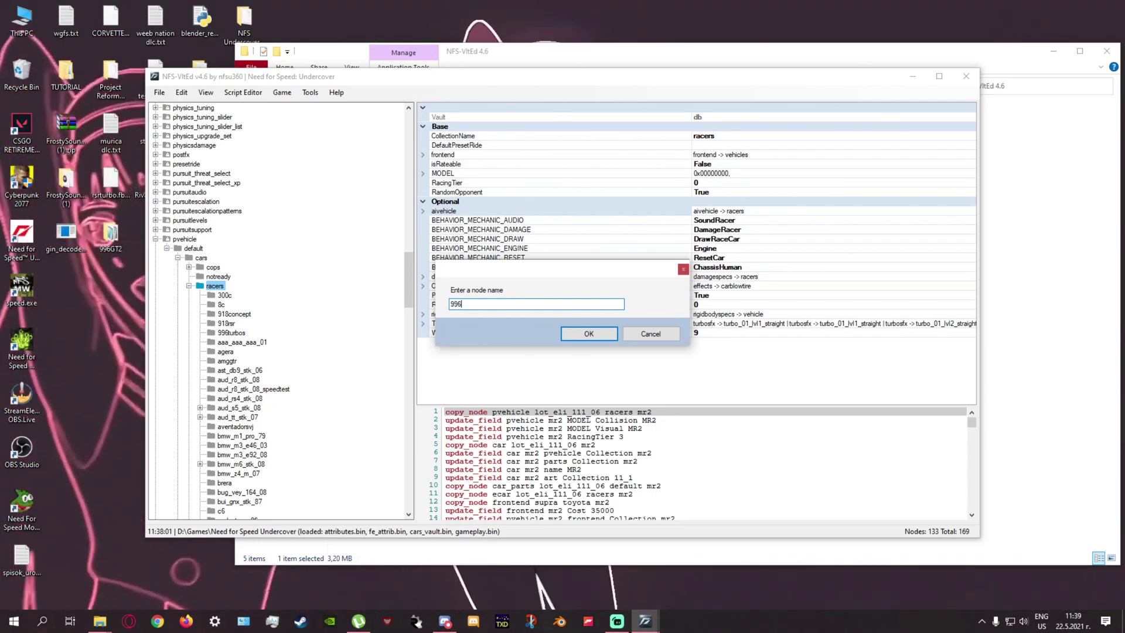
key(BackSpace)
key(BackSpace)
text(gt2)
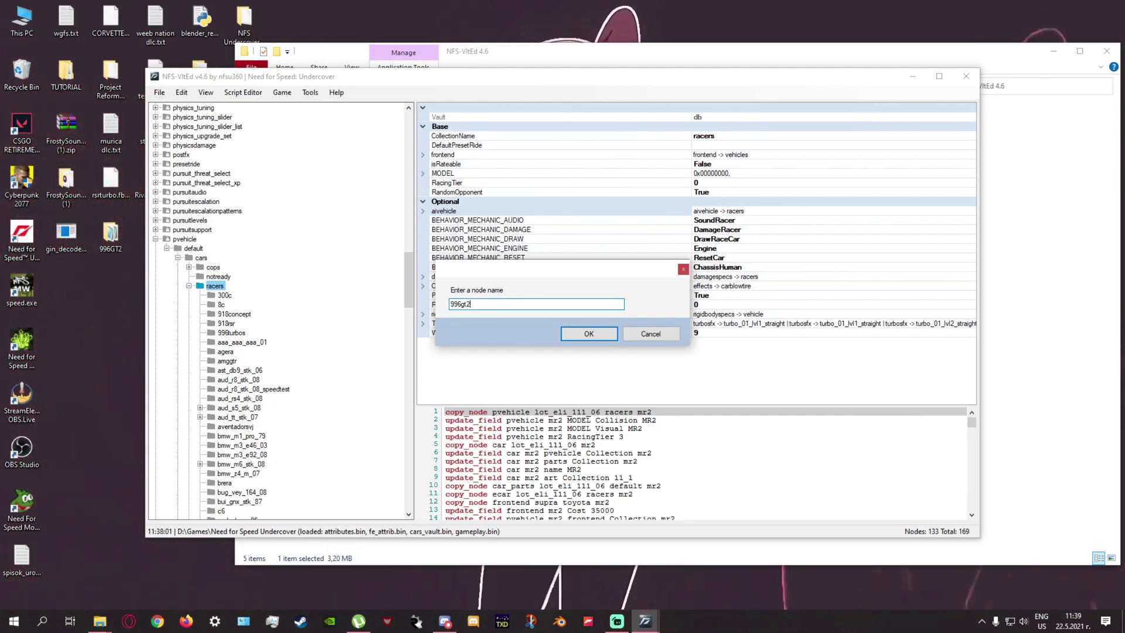
key(Return)
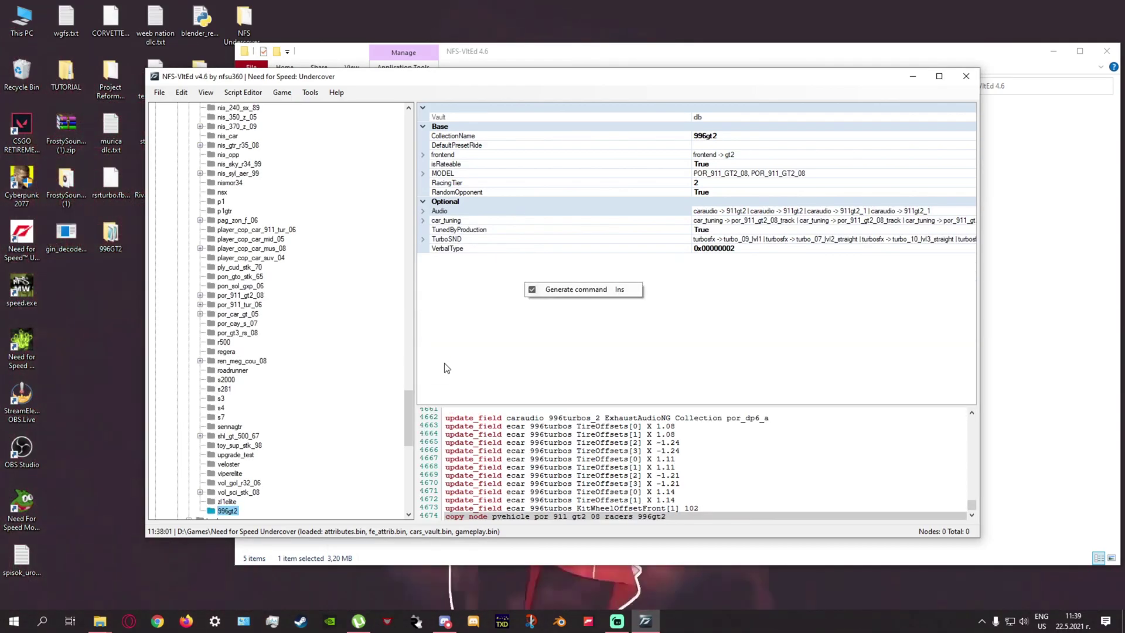
Set the frontend Collection of the 996gt2 pvehicle entry to 996gt2.
click(227, 351)
scroll(238, 359, down, 3)
click(227, 425)
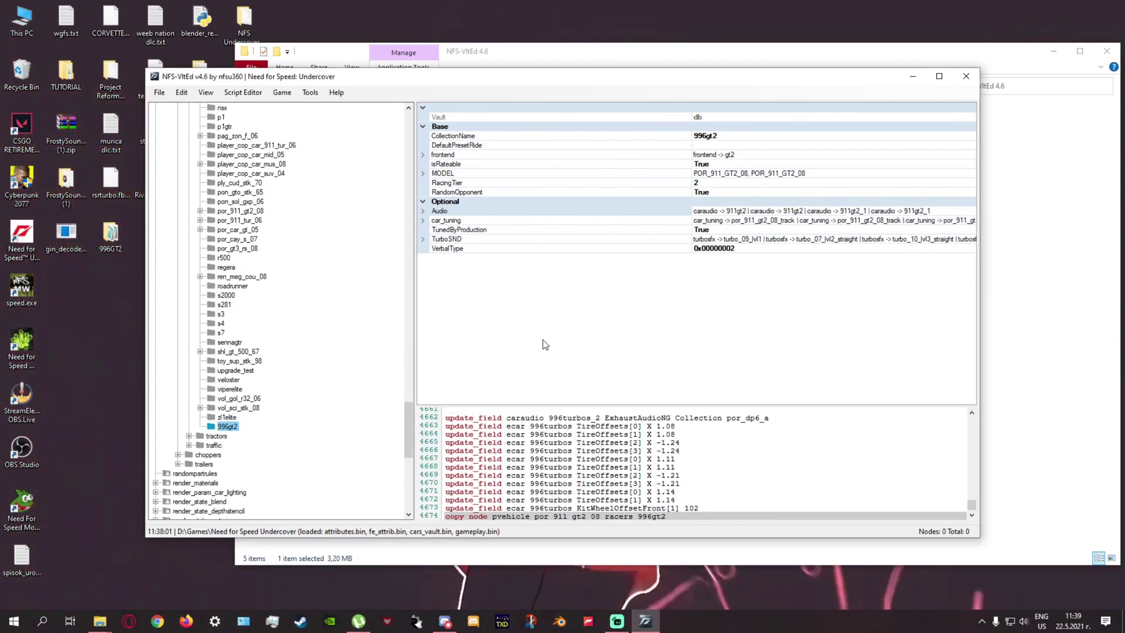
double_click(442, 155)
click(732, 172)
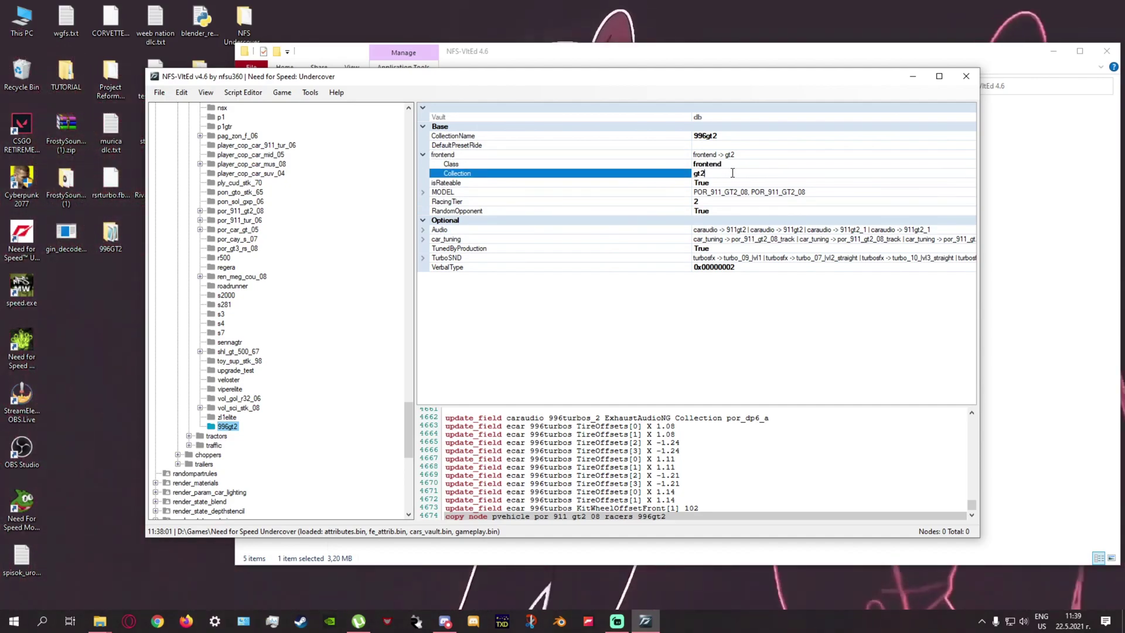
text(996)
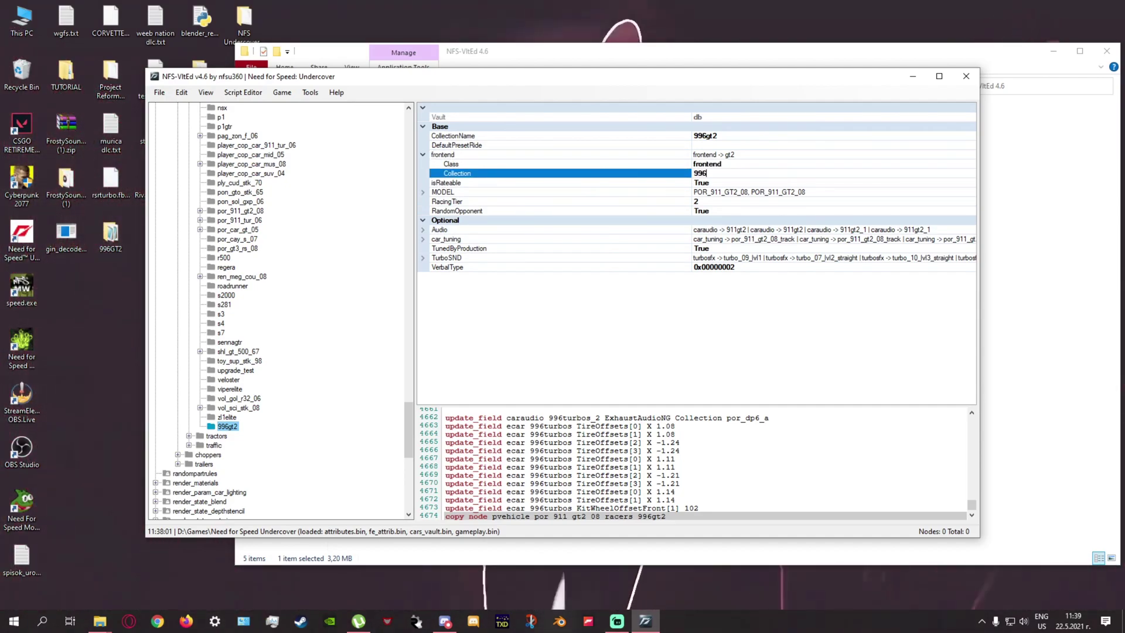
text(gt2)
click(610, 174)
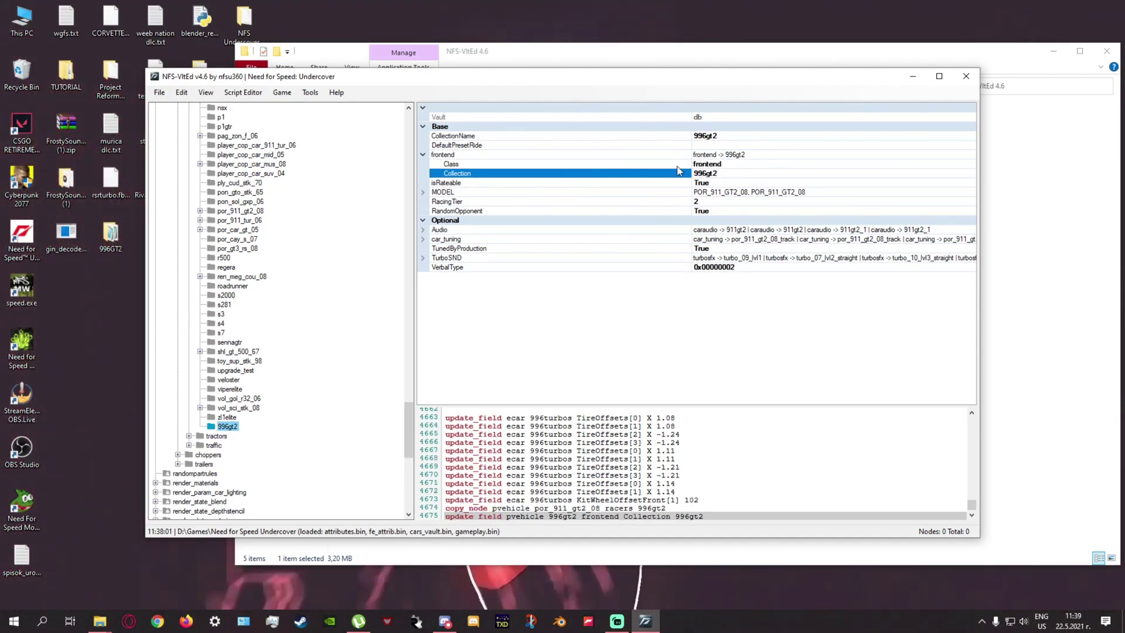
click(423, 155)
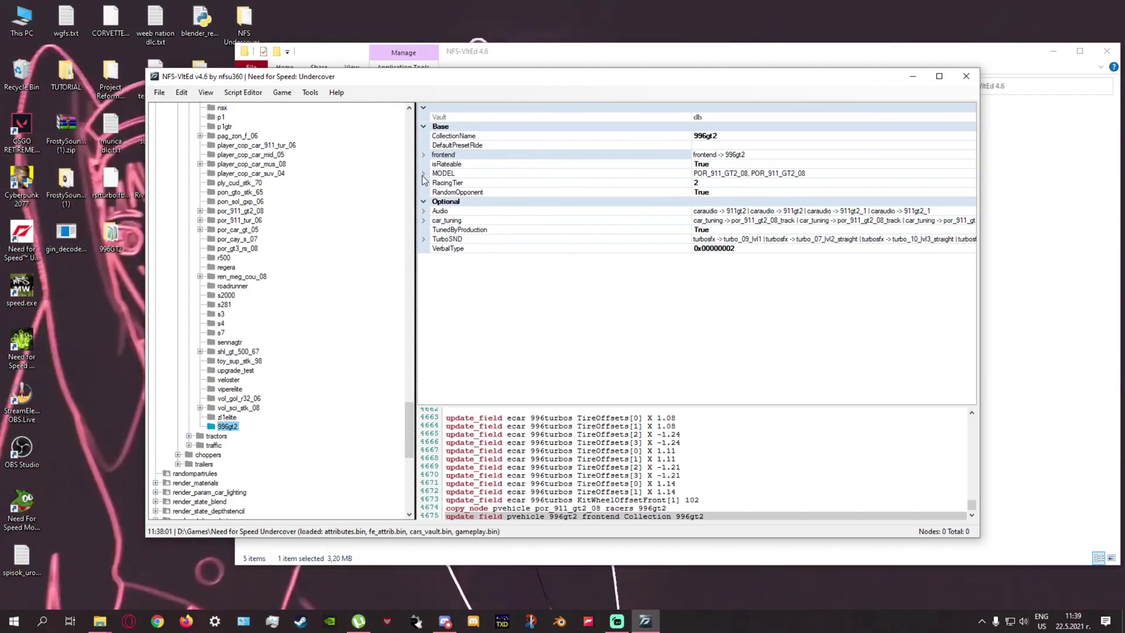
Set both the Collision and Visual MODEL values of the 996gt2 pvehicle entry to 996GT2.
click(423, 174)
key(Down)
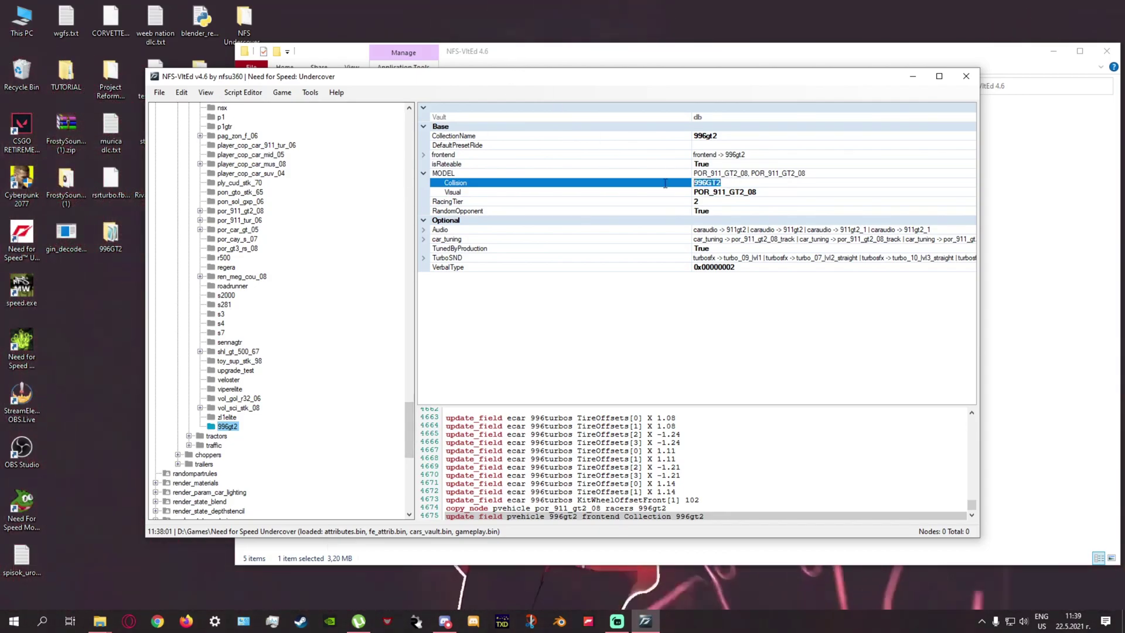
click(774, 193)
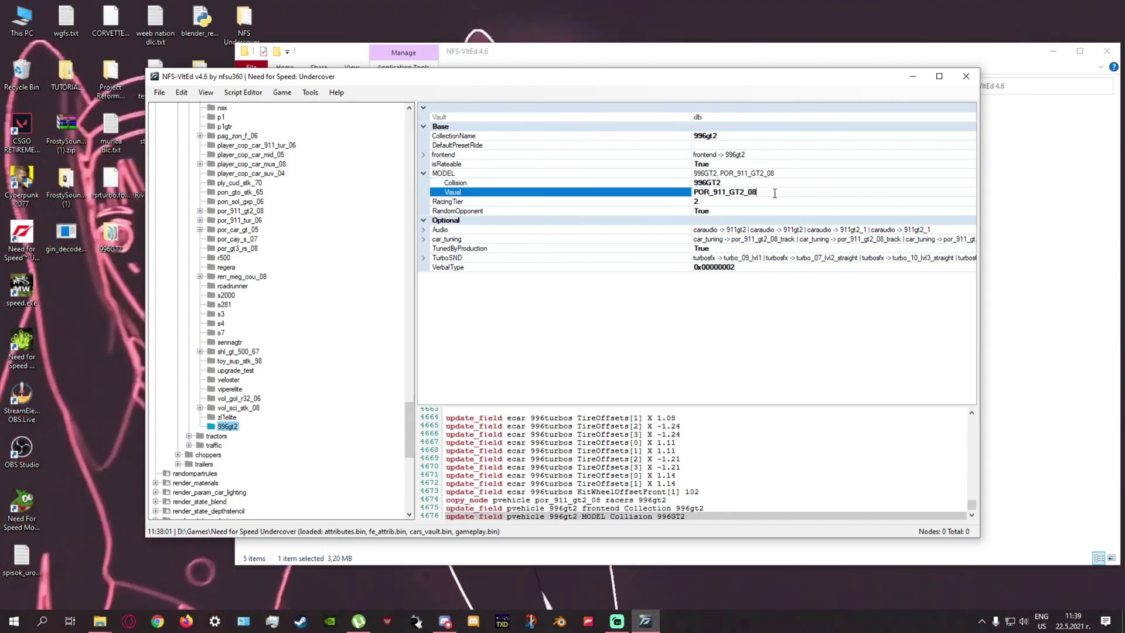
click(538, 146)
double_click(540, 173)
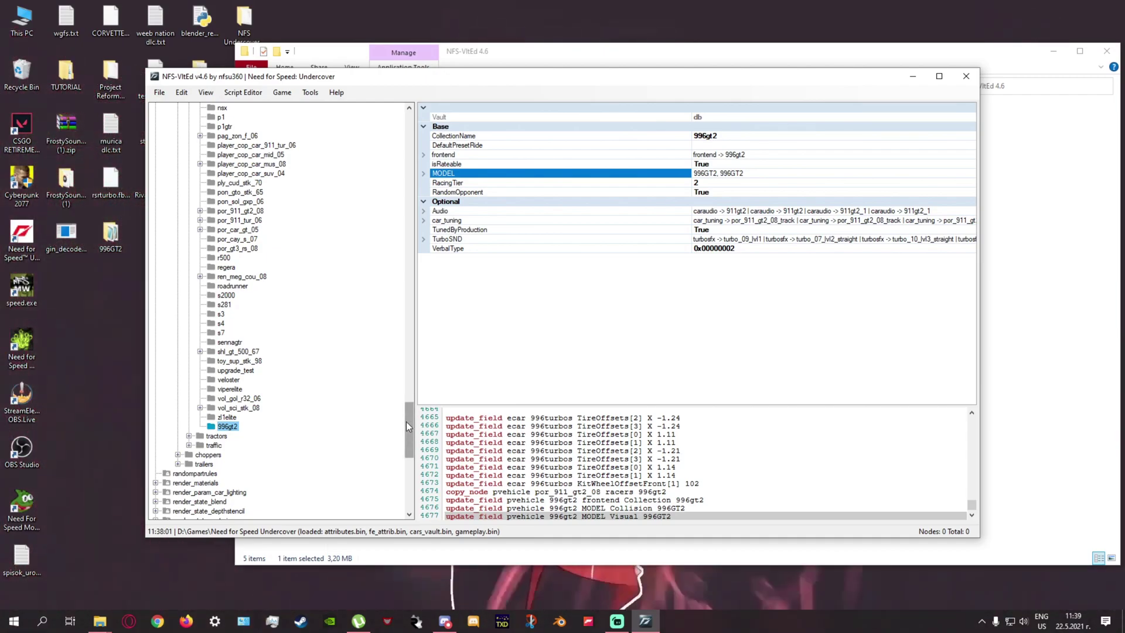
Duplicate the por_911_gt2_08 entry of the car category as a new node named 996gt2.
drag(406, 444, 412, 149)
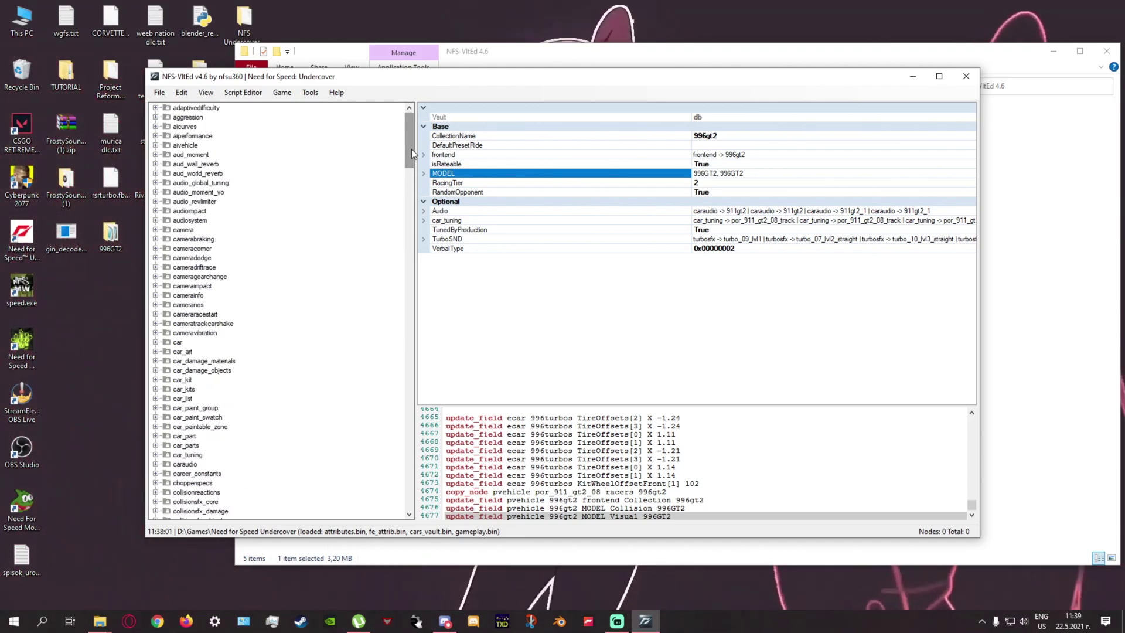
click(155, 343)
scroll(170, 233, up, 4)
scroll(166, 228, down, 10)
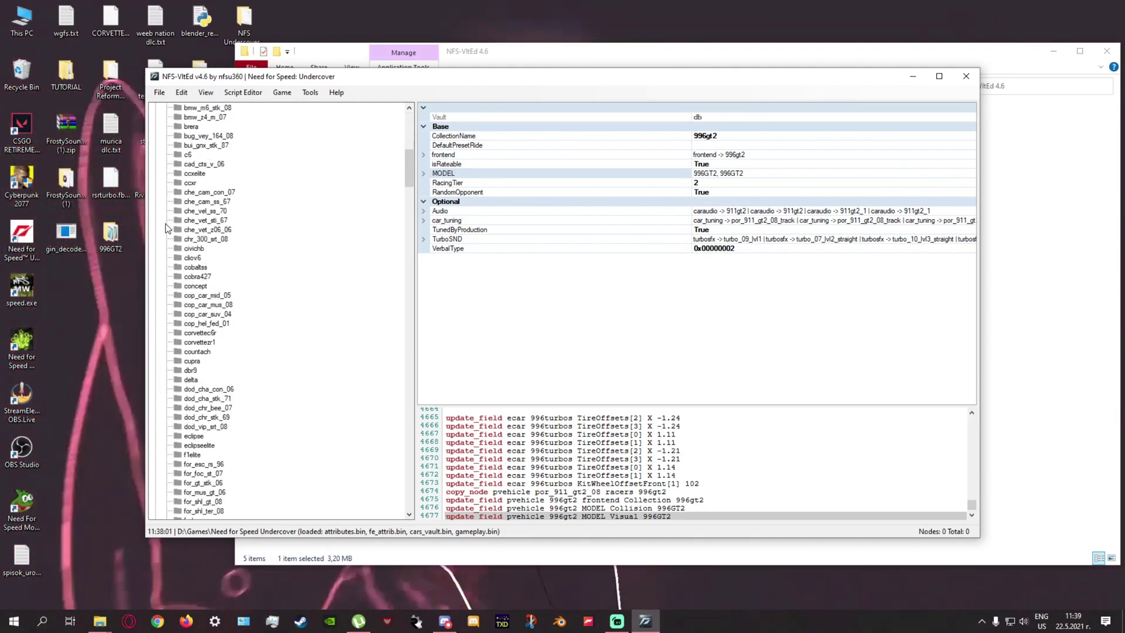
scroll(168, 227, down, 20)
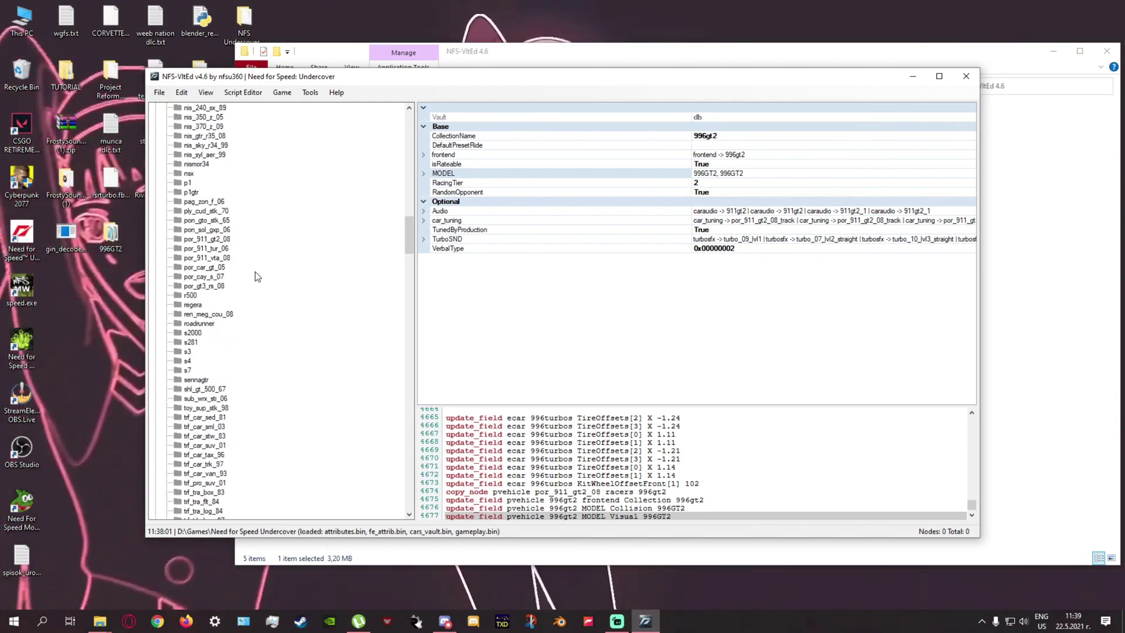
click(207, 238)
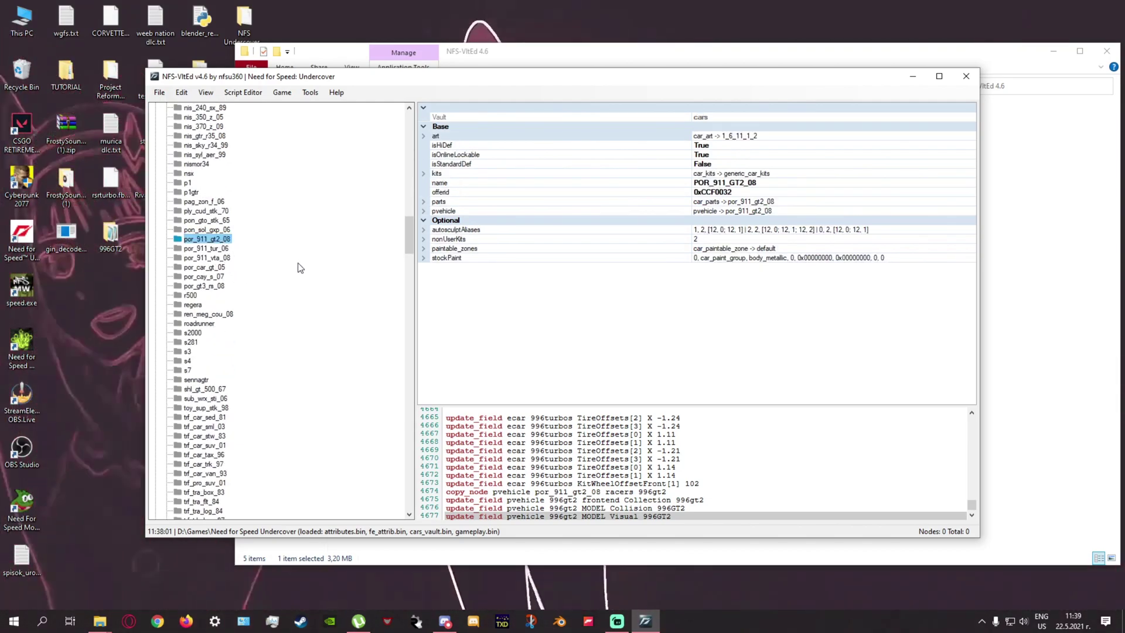
scroll(176, 222, up, 20)
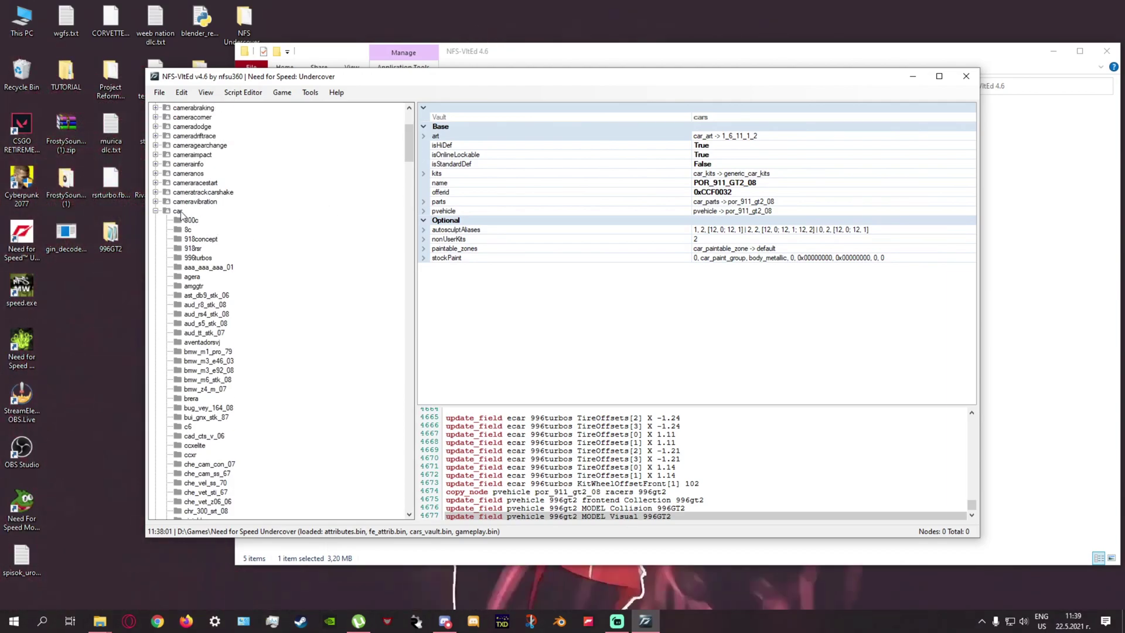
click(169, 212)
key(ctrl+v)
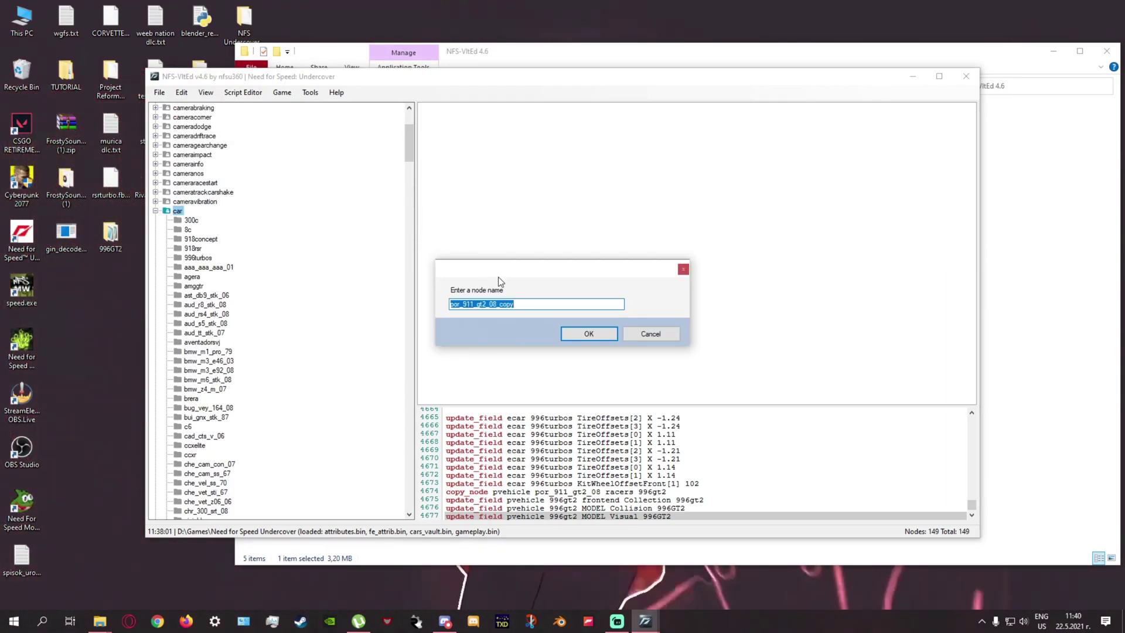
text(99)
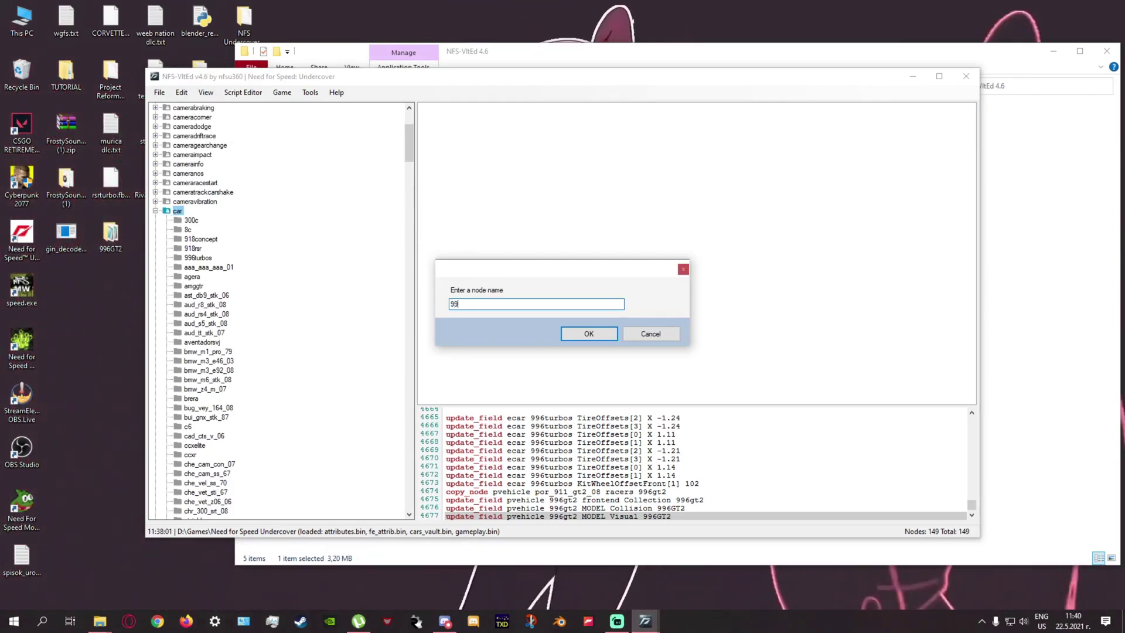
text(6gt2)
key(Return)
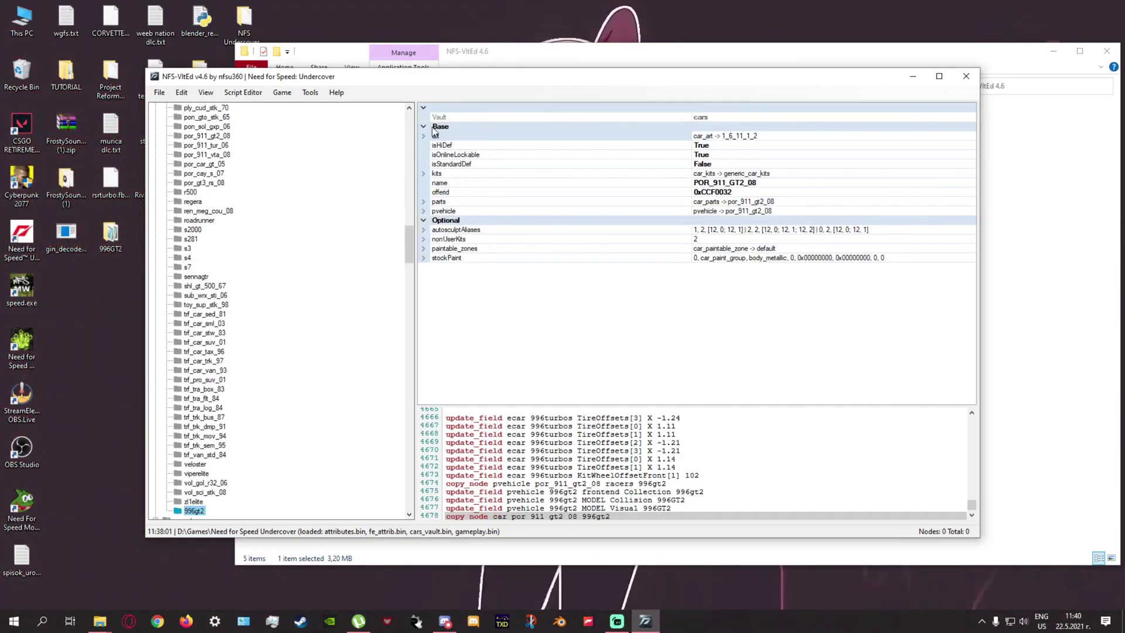
Set the art Collection of the 996gt2 car entry to 11_1.
click(423, 137)
click(734, 155)
click(720, 161)
drag(711, 154, 683, 155)
key(BackSpace)
click(725, 155)
key(BackSpace)
key(BackSpace)
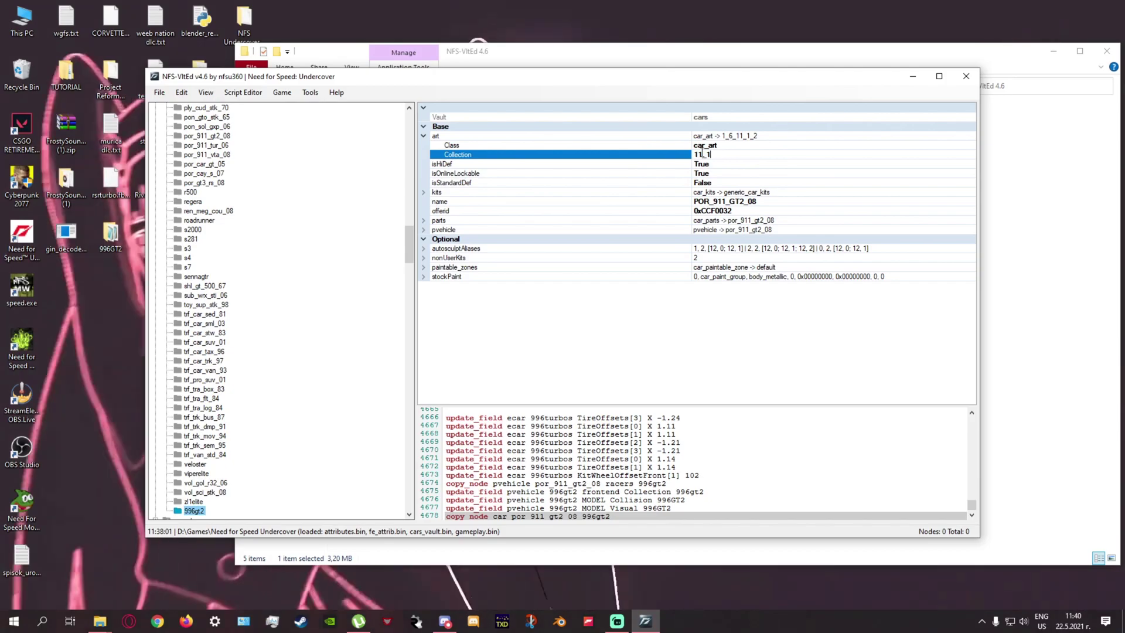
click(510, 147)
click(423, 136)
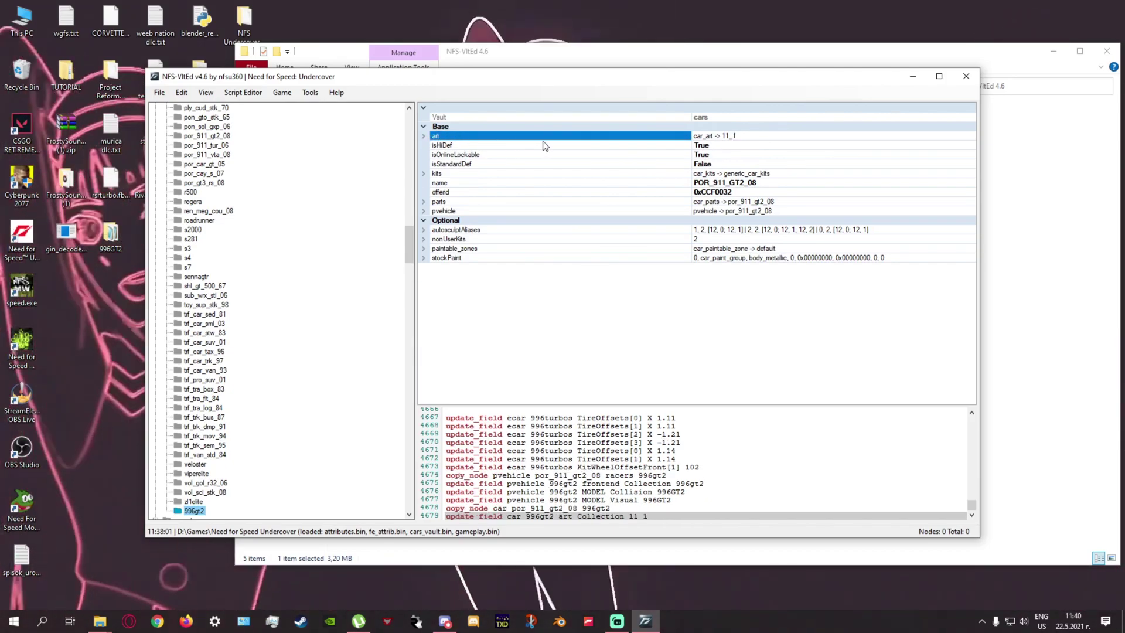
Change the name field of the 996gt2 car entry to 996GT2.
click(758, 183)
click(634, 178)
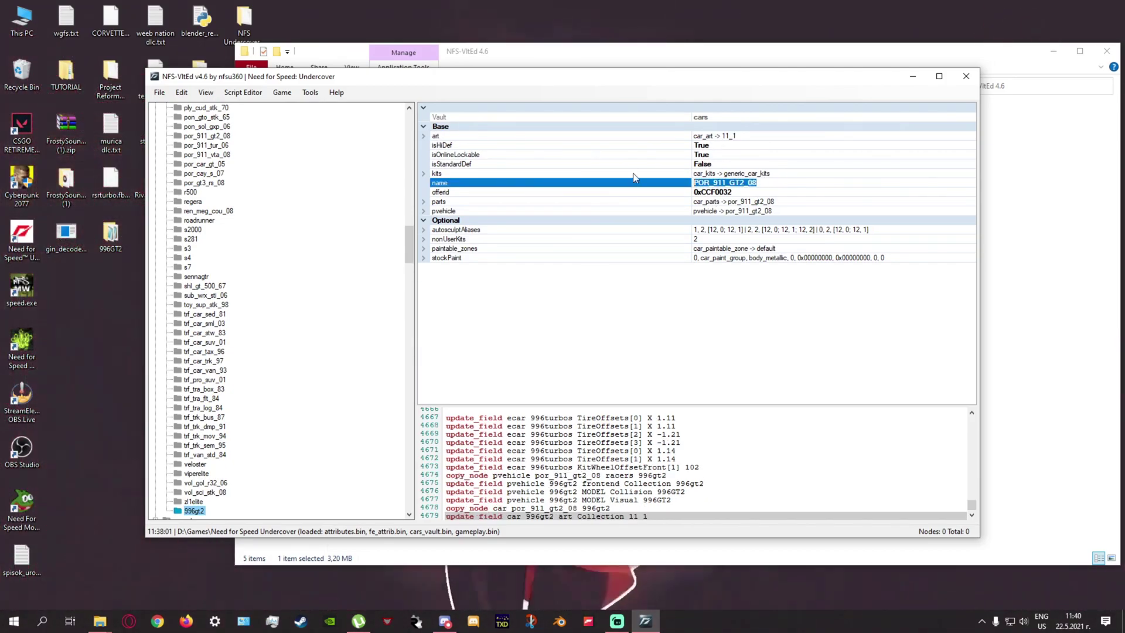
text(G)
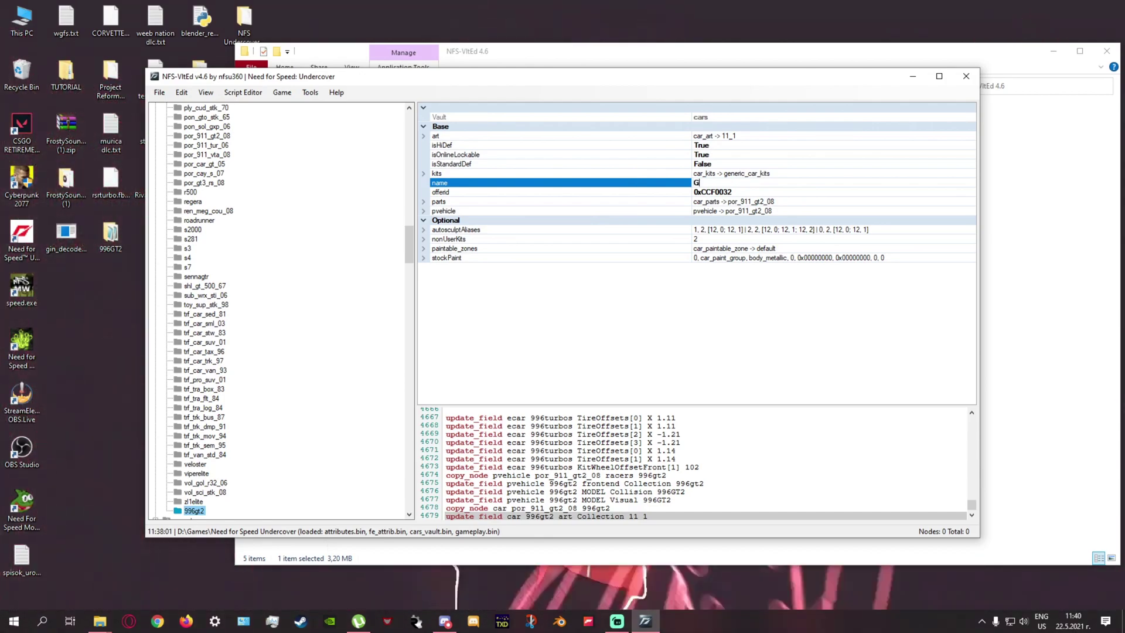
key(BackSpace)
text(996GT)
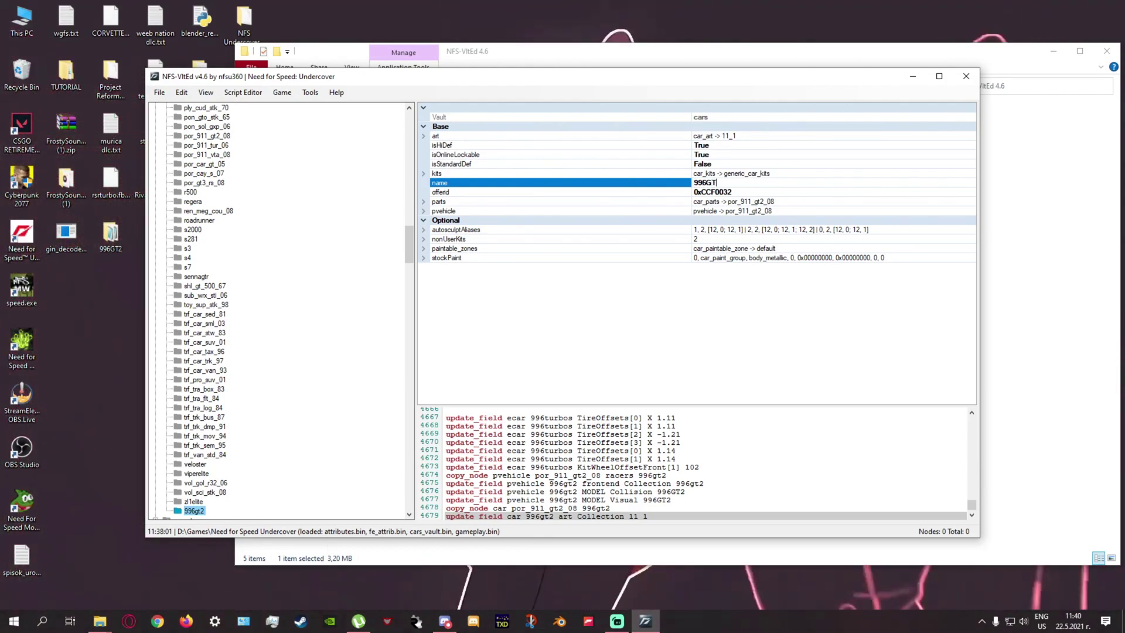
text(2)
click(607, 165)
Set the parts Collection of the 996gt2 car entry to 996gt2.
click(770, 211)
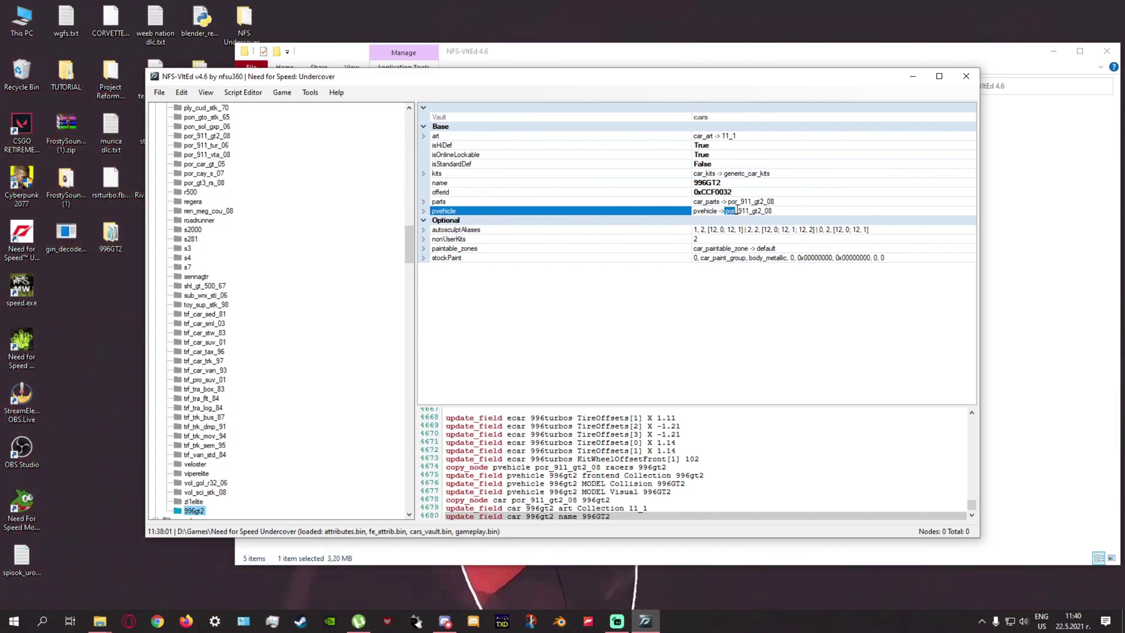
click(760, 219)
drag(761, 212, 786, 209)
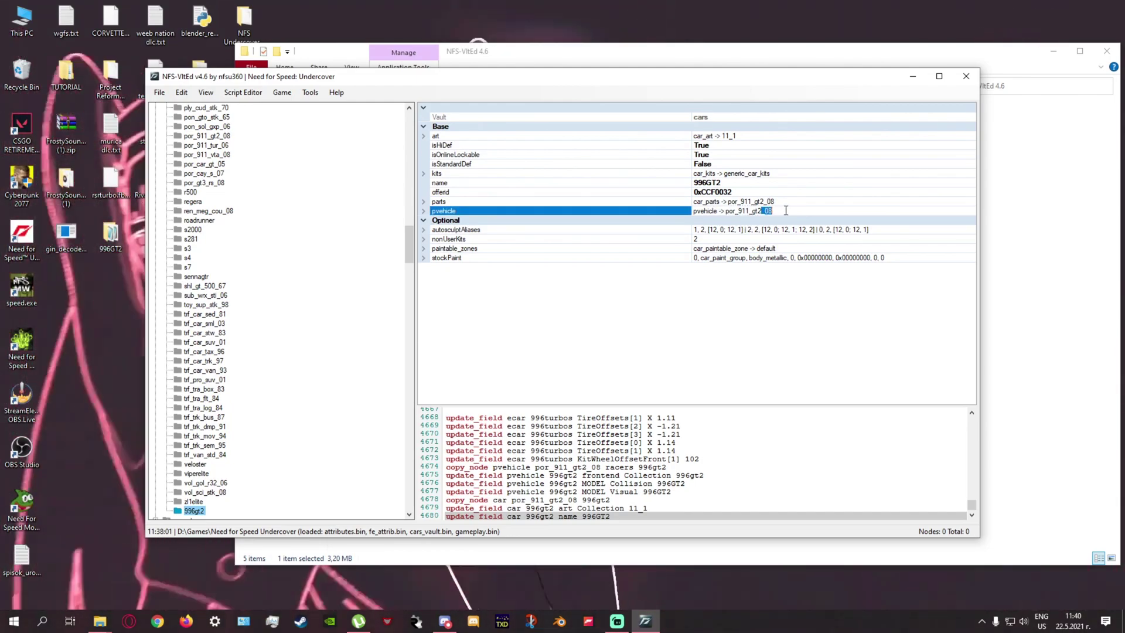
double_click(443, 210)
double_click(444, 201)
click(770, 227)
click(568, 217)
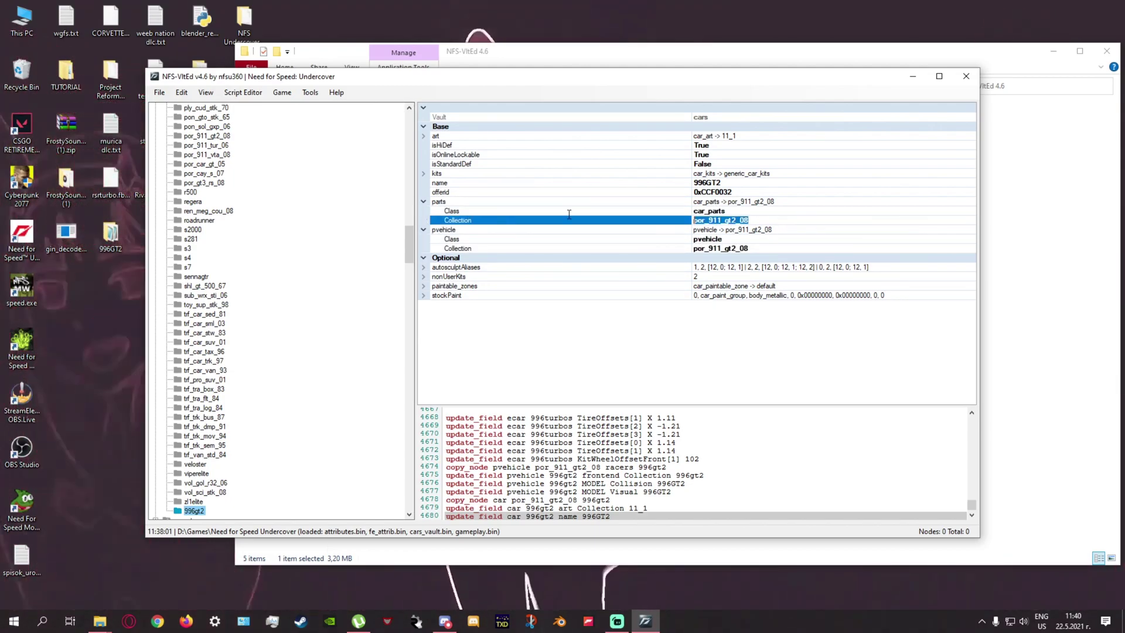
text(996gt)
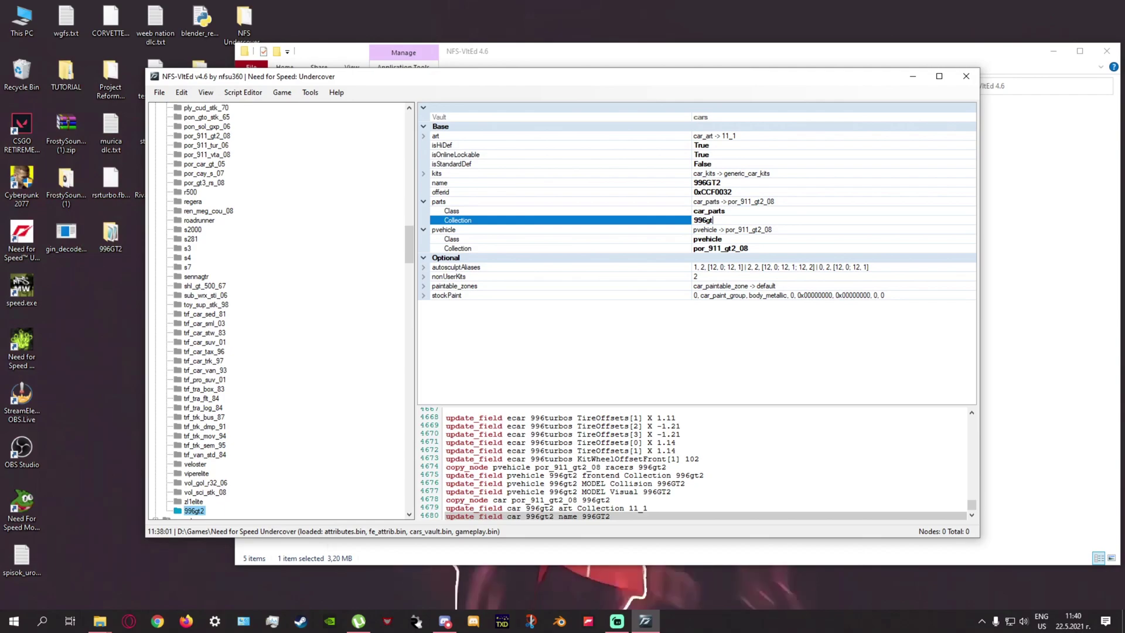
text(2)
Copy the 996gt2 value from the parts Collection into the pvehicle Collection of the same car entry.
drag(748, 220, 573, 221)
key(ctrl+c)
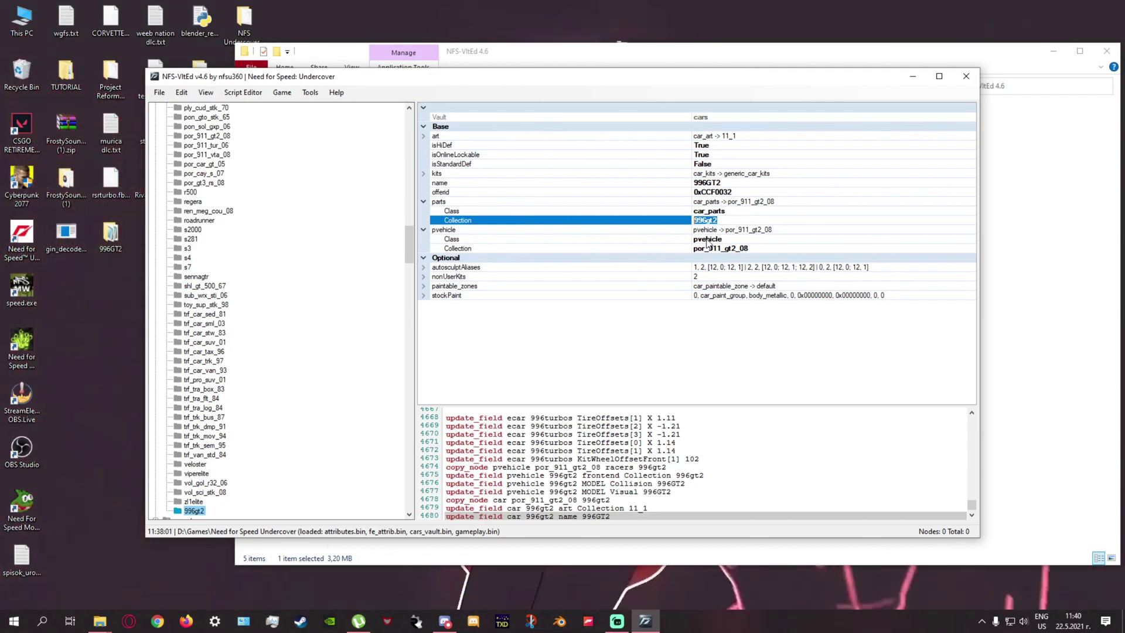
click(732, 247)
key(ctrl+v)
click(447, 220)
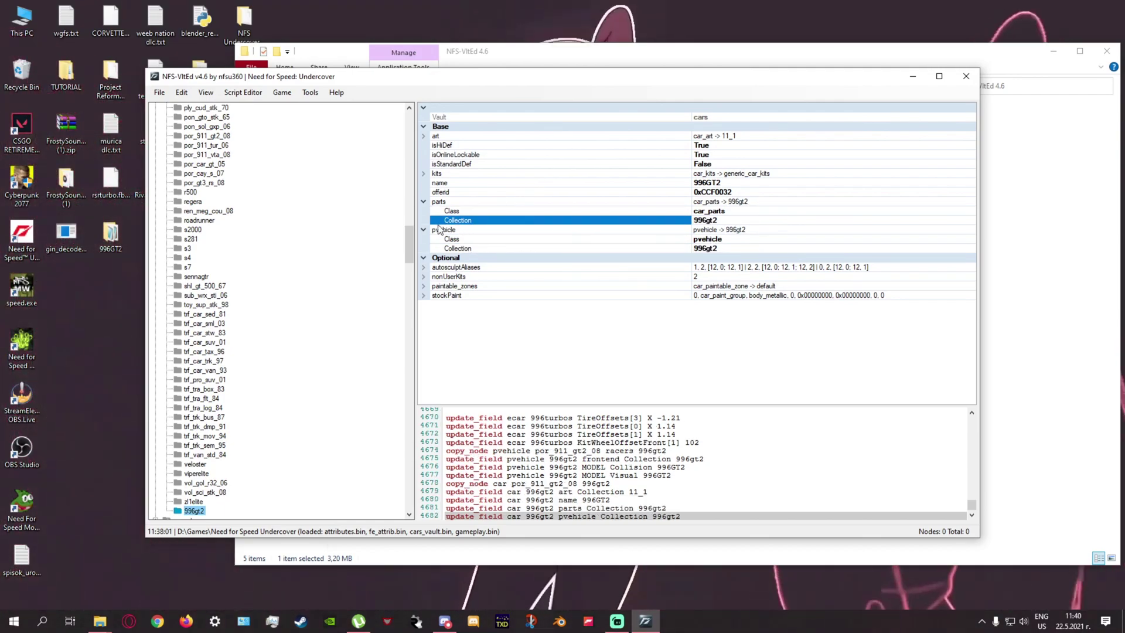
click(424, 229)
click(424, 201)
Duplicate the por_911_gt2_08 entry of the car_parts category under default as a new node named 996gt2.
scroll(273, 357, down, 6)
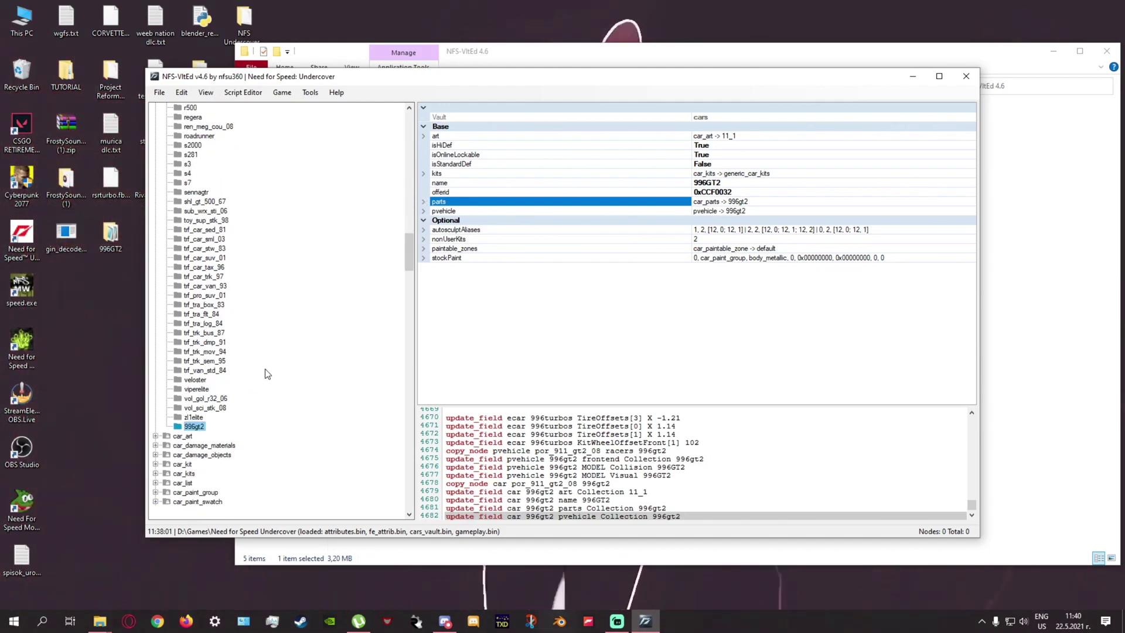
scroll(268, 366, down, 3)
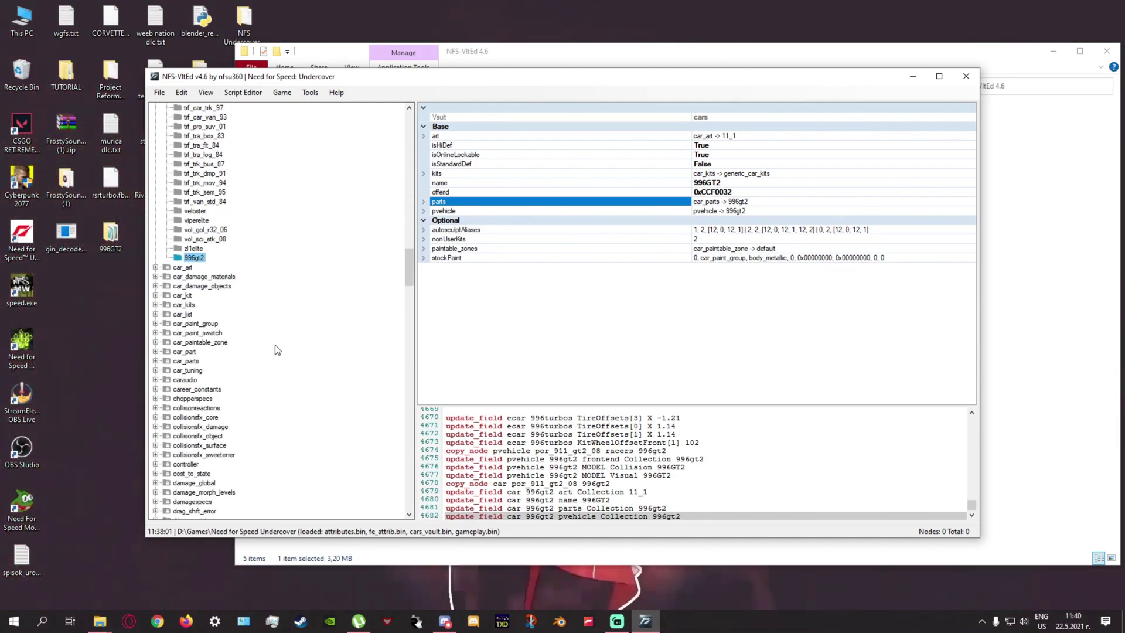
click(157, 361)
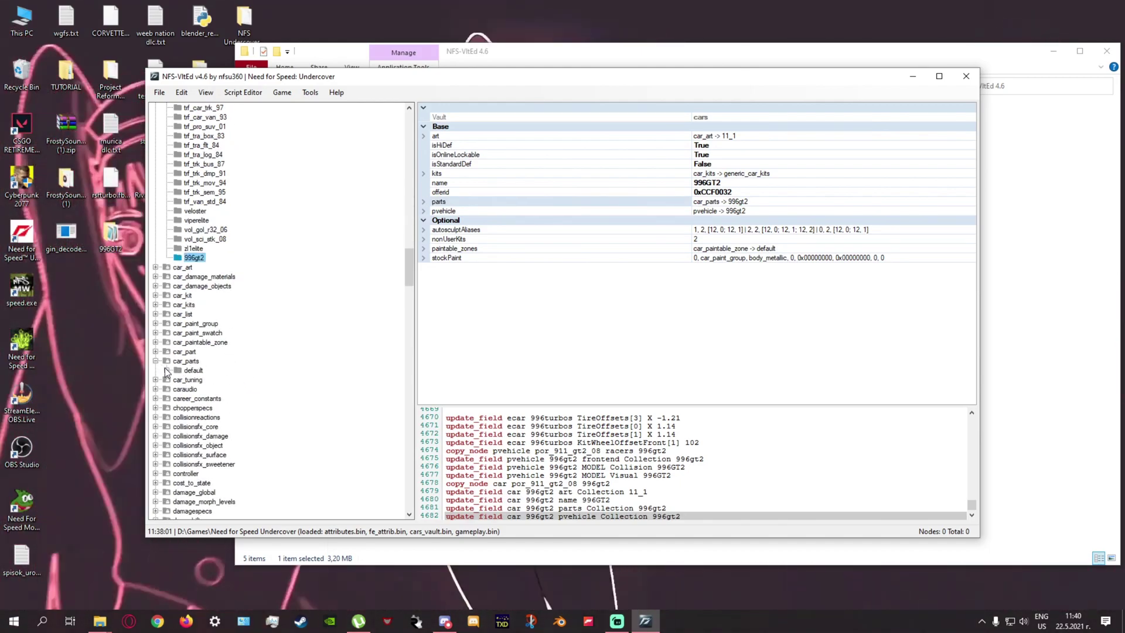
click(167, 370)
scroll(217, 336, down, 20)
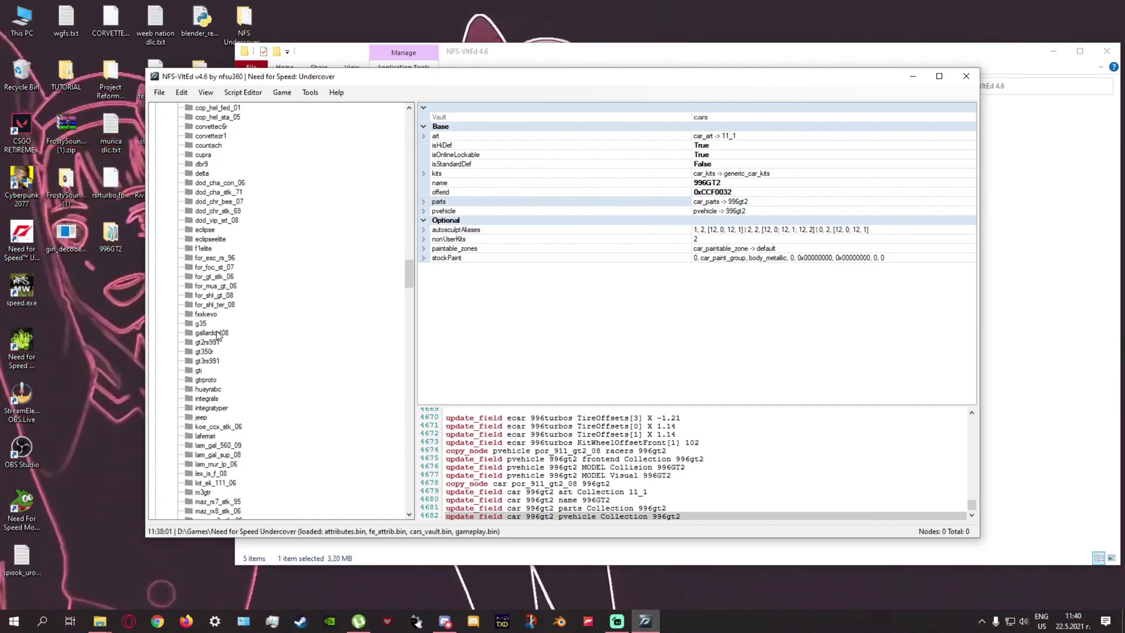
scroll(232, 336, down, 6)
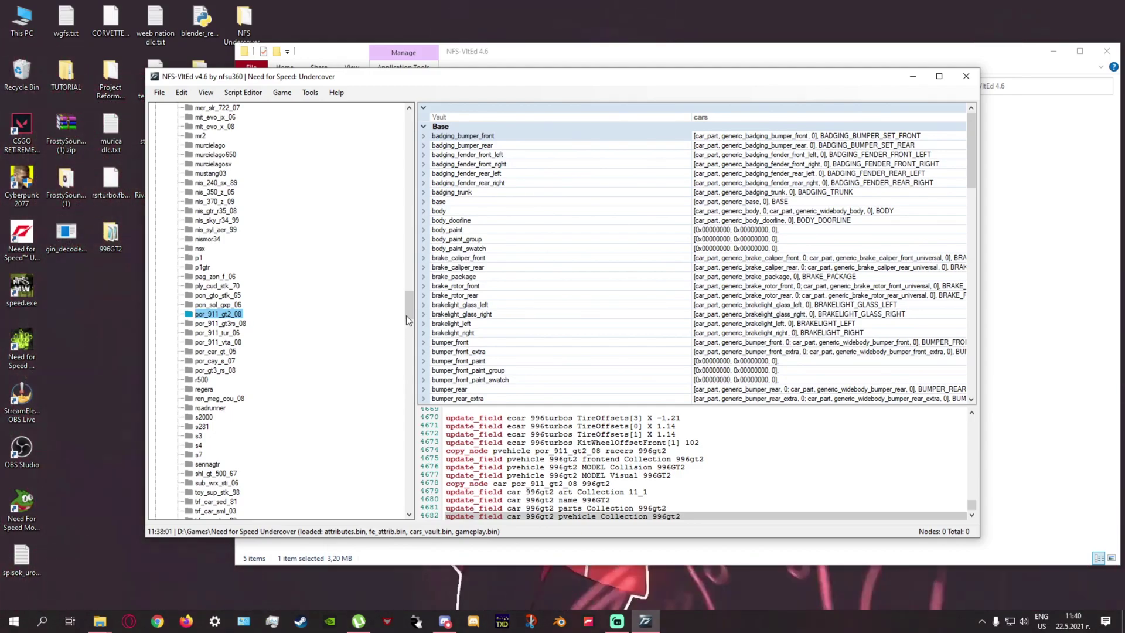
drag(408, 306, 399, 213)
scroll(299, 293, down, 6)
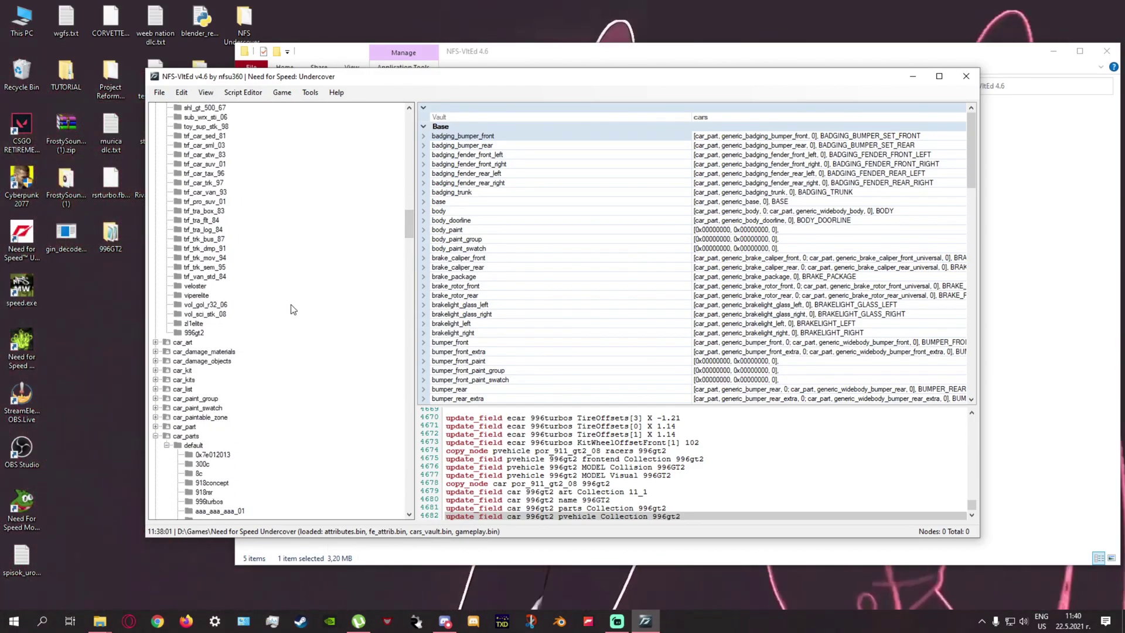
key(ctrl+v)
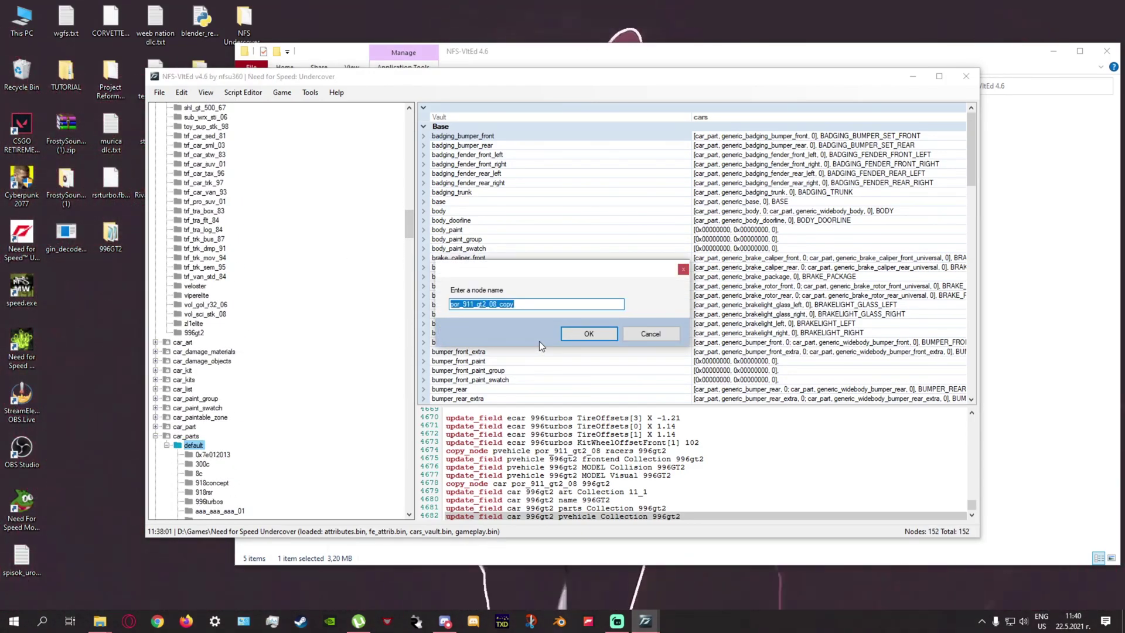
text(996gt2)
key(Return)
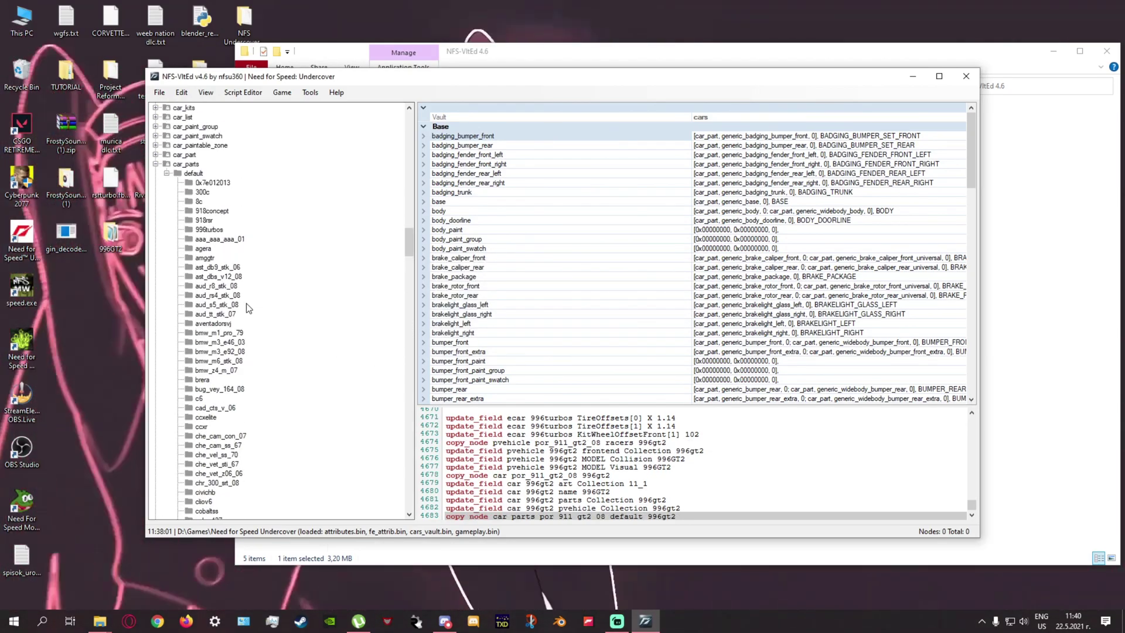
Duplicate the por_911_gt2_08 entry of the car_tuning category under default as a new node named 996gt2.
scroll(246, 305, down, 15)
click(162, 363)
click(156, 370)
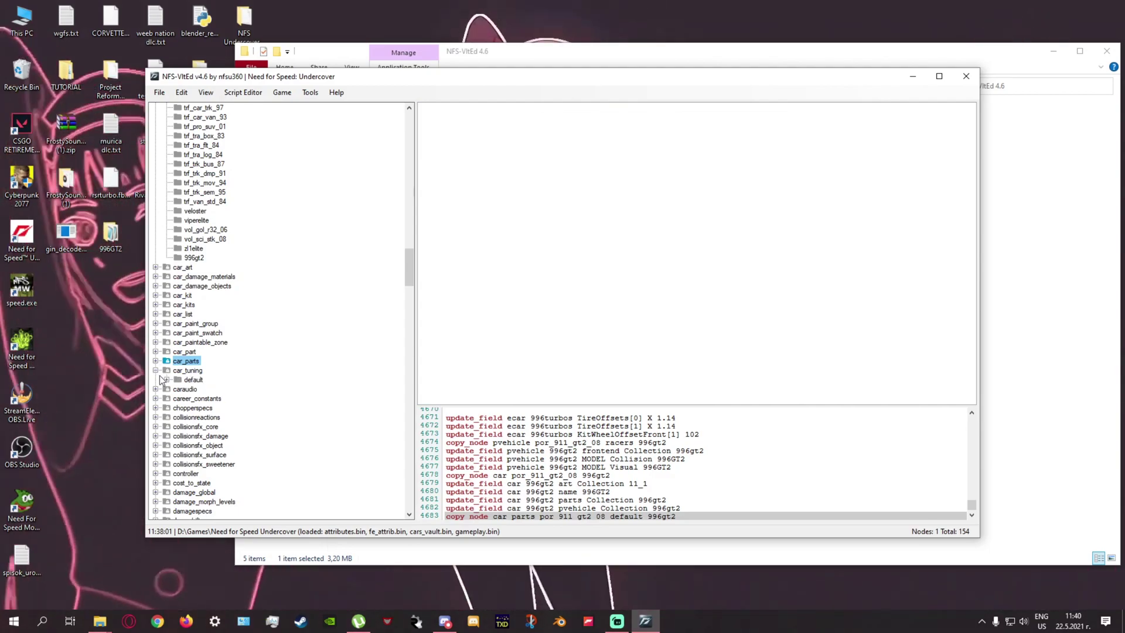
click(166, 379)
click(178, 352)
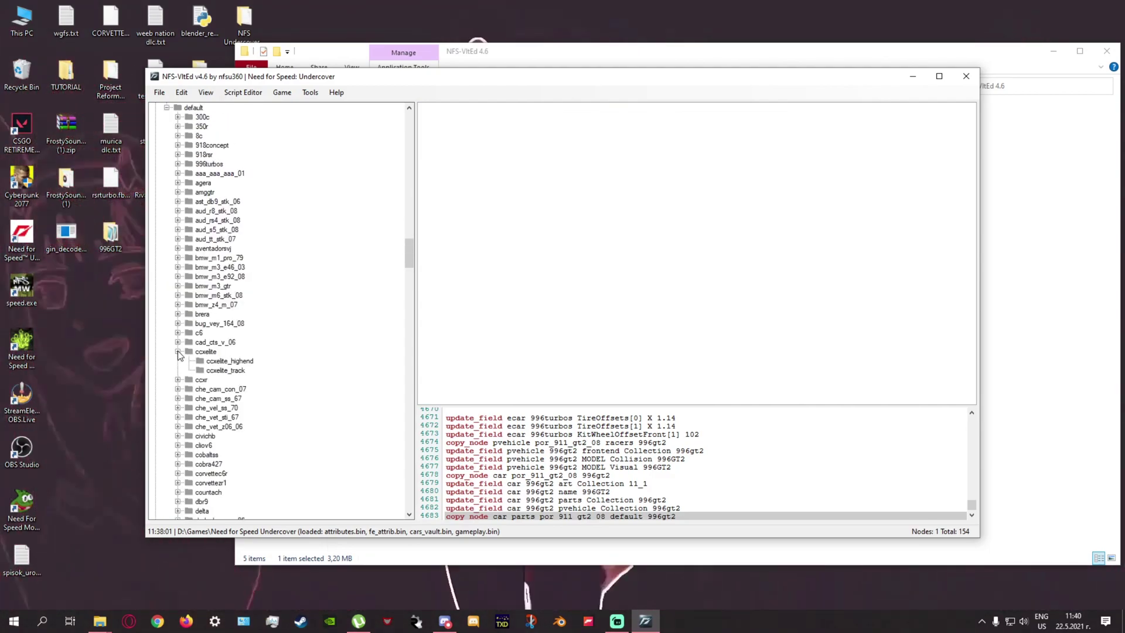
scroll(178, 355, down, 20)
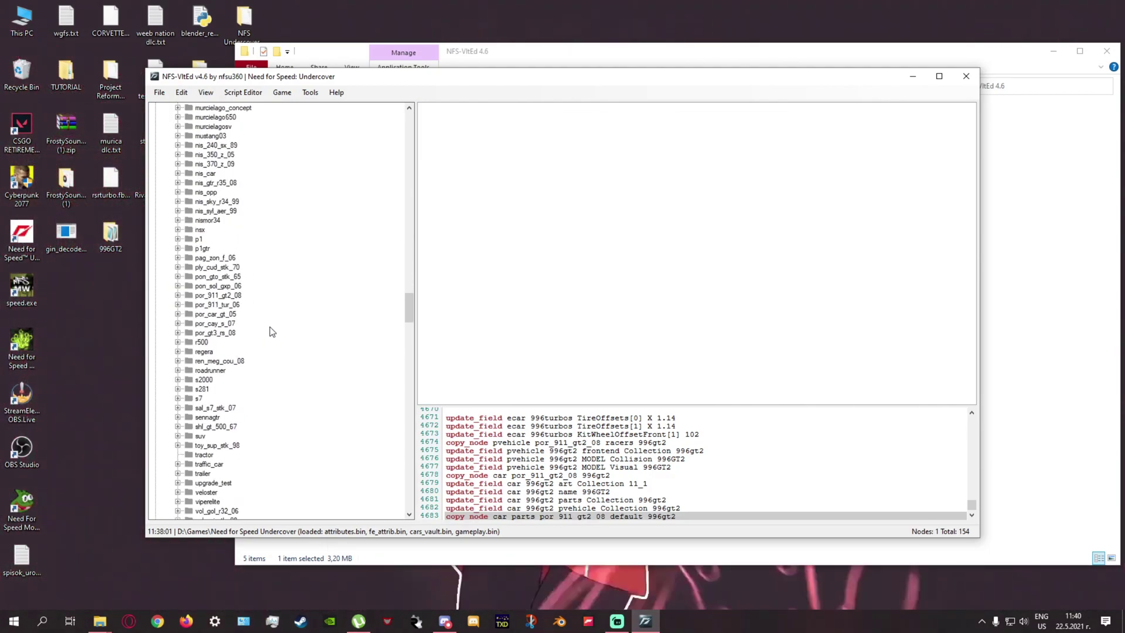
double_click(218, 352)
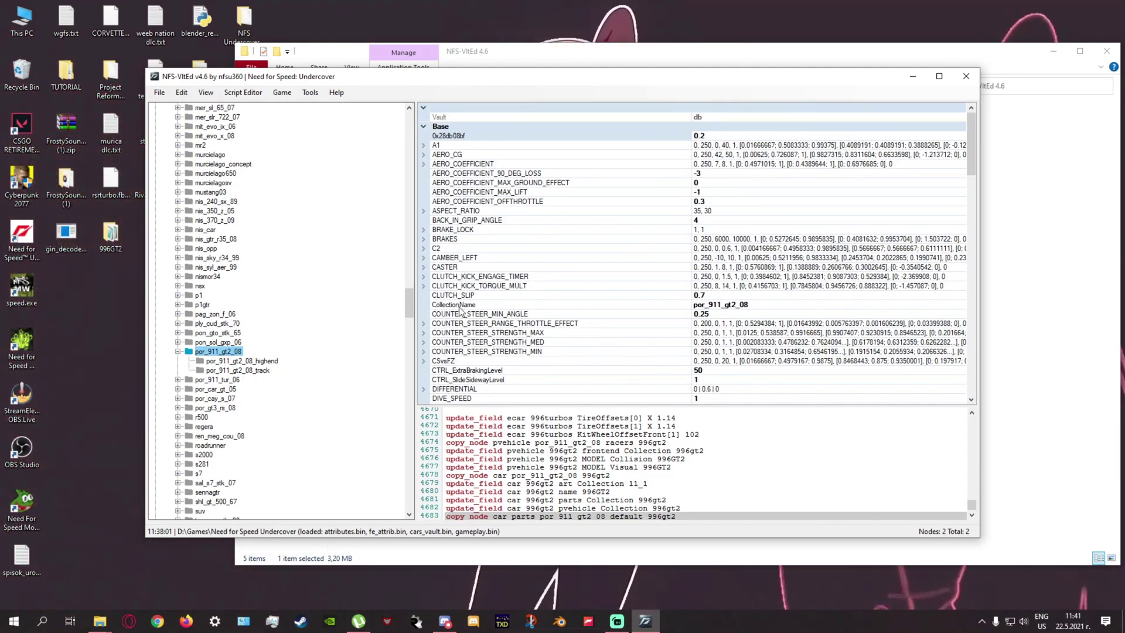
scroll(284, 314, up, 15)
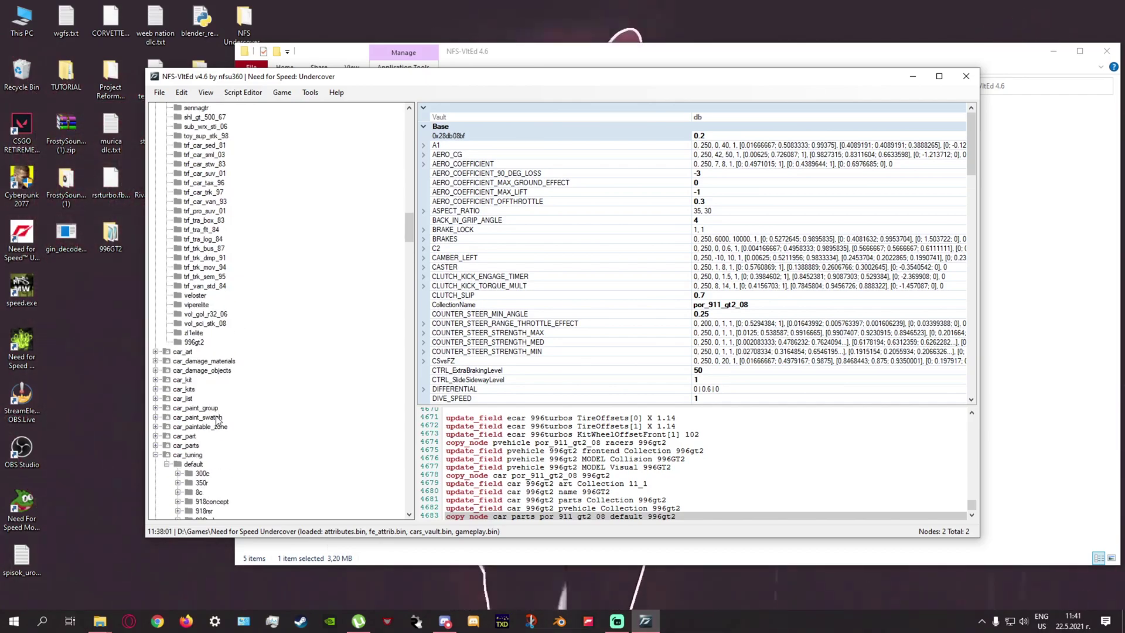
click(193, 464)
key(ctrl+v)
text(9)
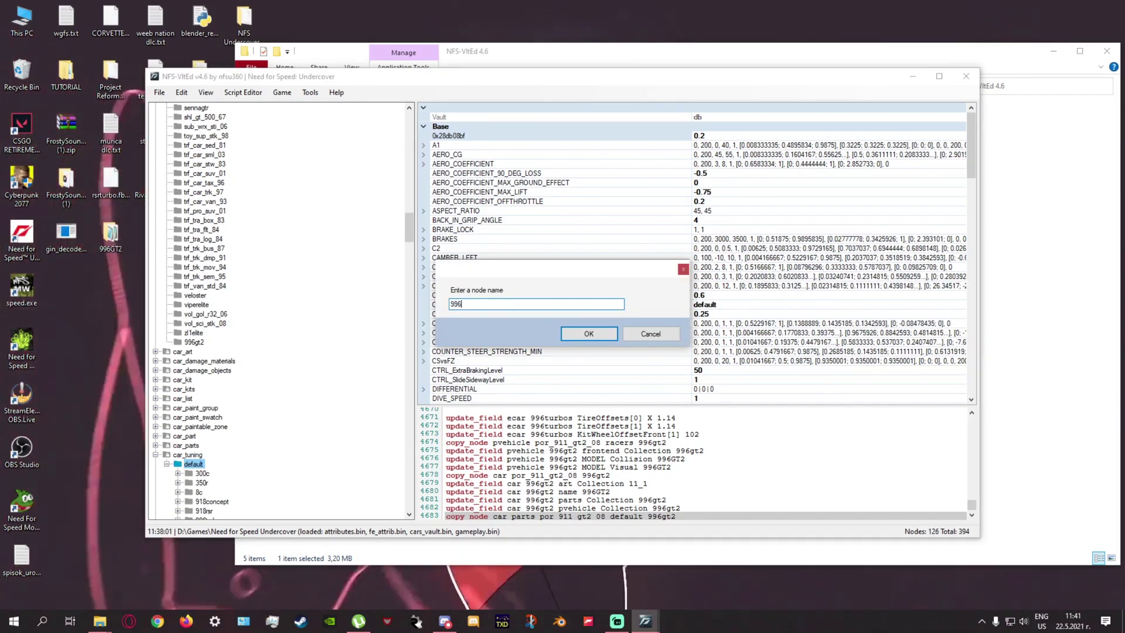
text(96gt2)
key(Return)
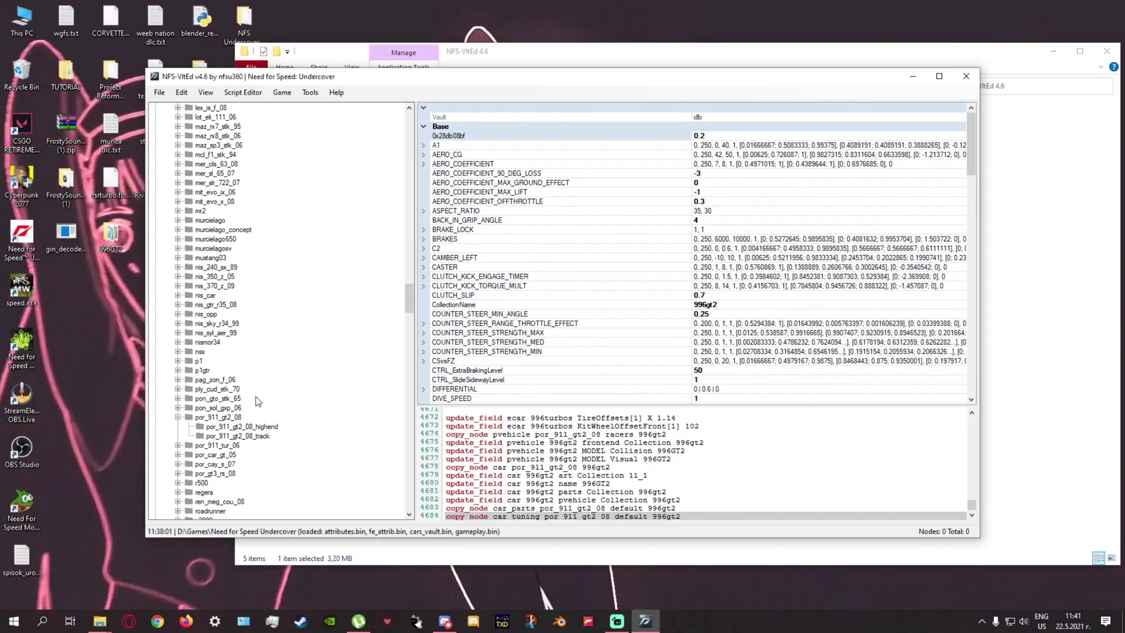
Copy the por_911_gt2_08_track tuning node into the 996gt2 tuning entry and name it 996gt2_track.
scroll(226, 441, down, 2)
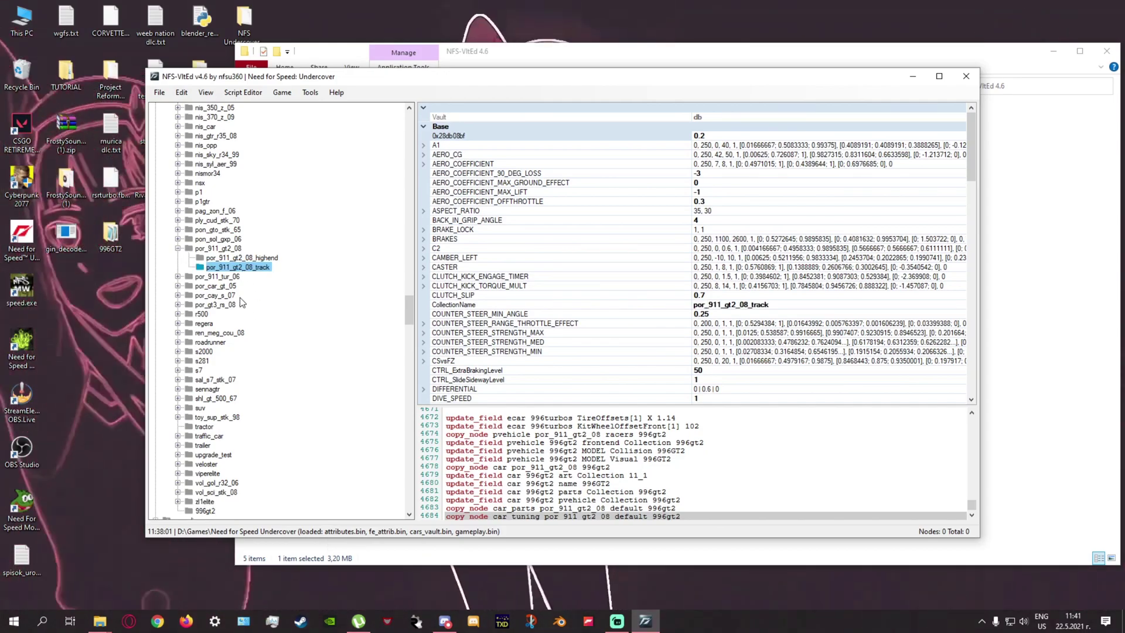
click(208, 484)
key(ctrl+v)
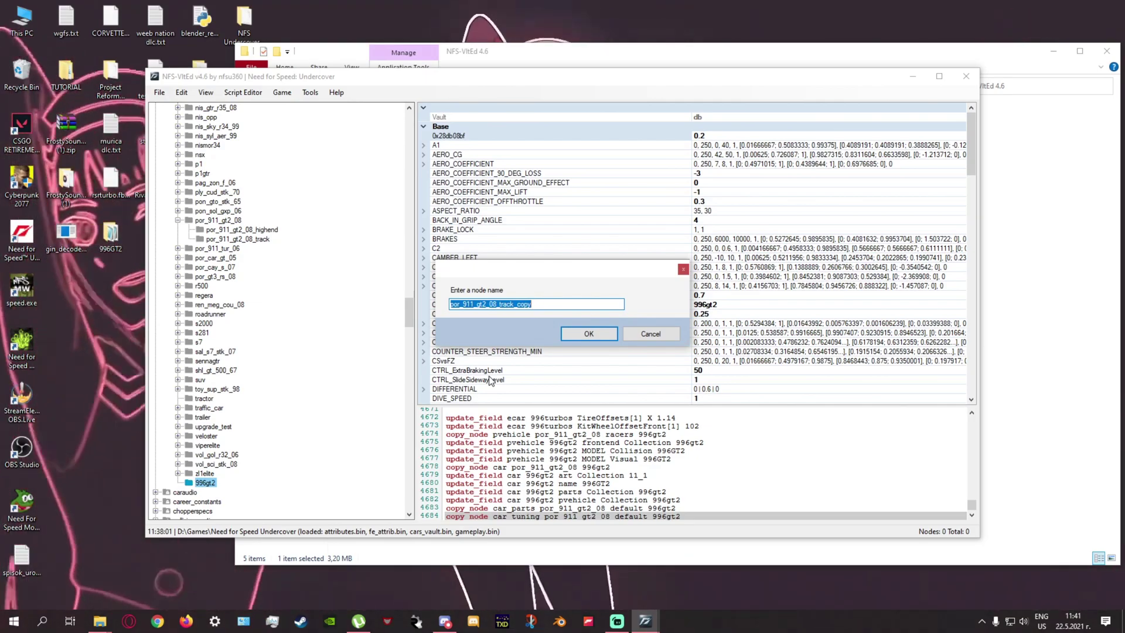
text(996gt)
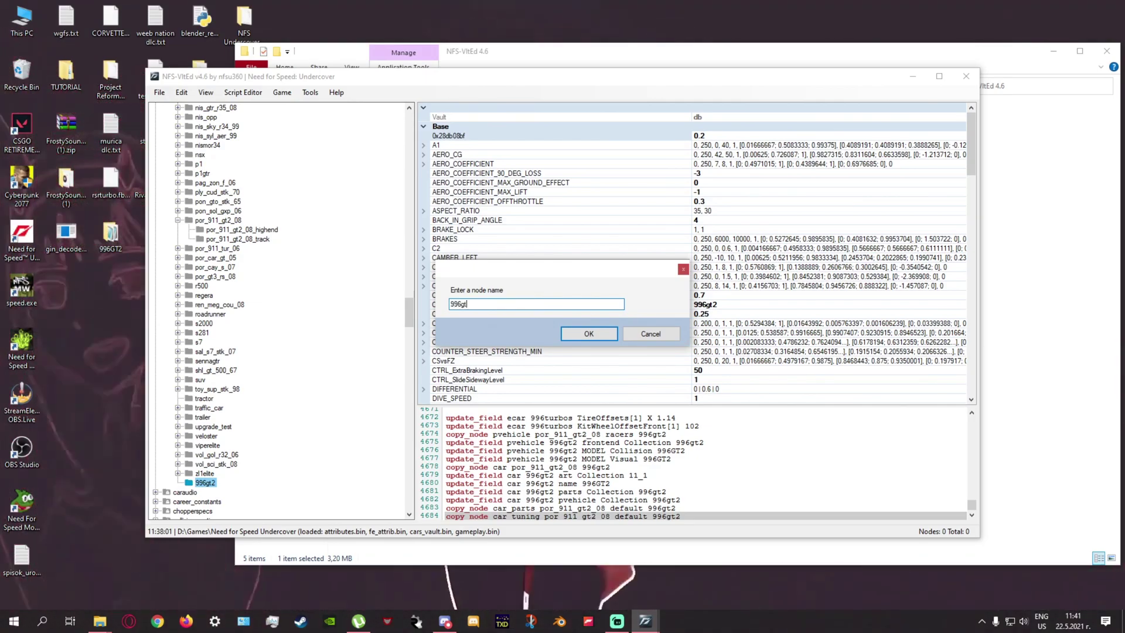
text(2_tra)
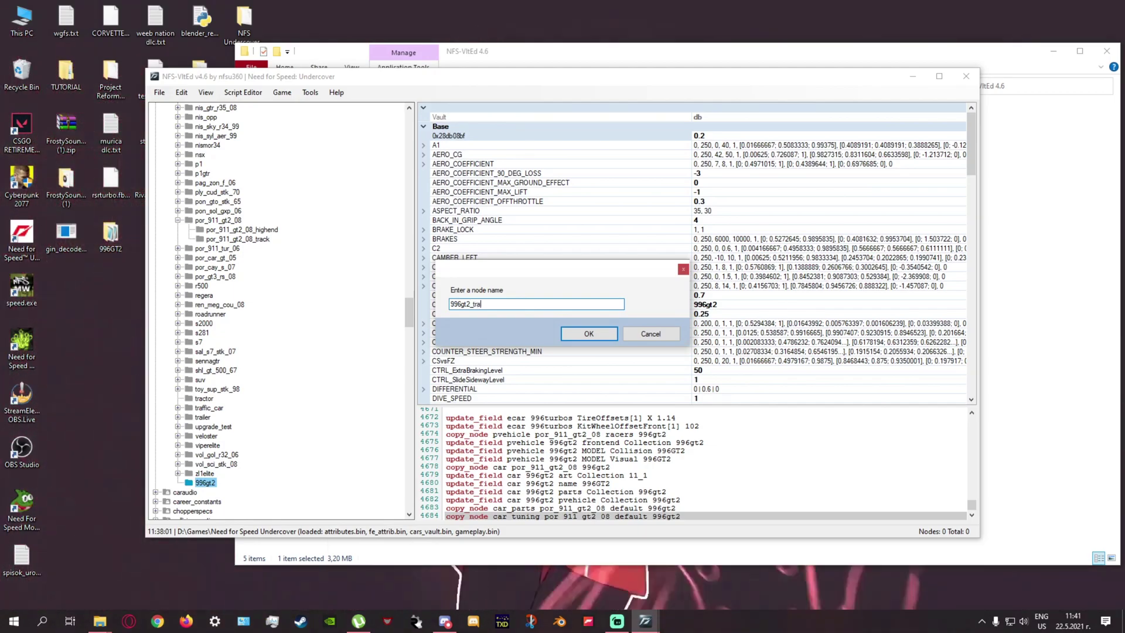
text(clk)
key(BackSpace)
key(BackSpace)
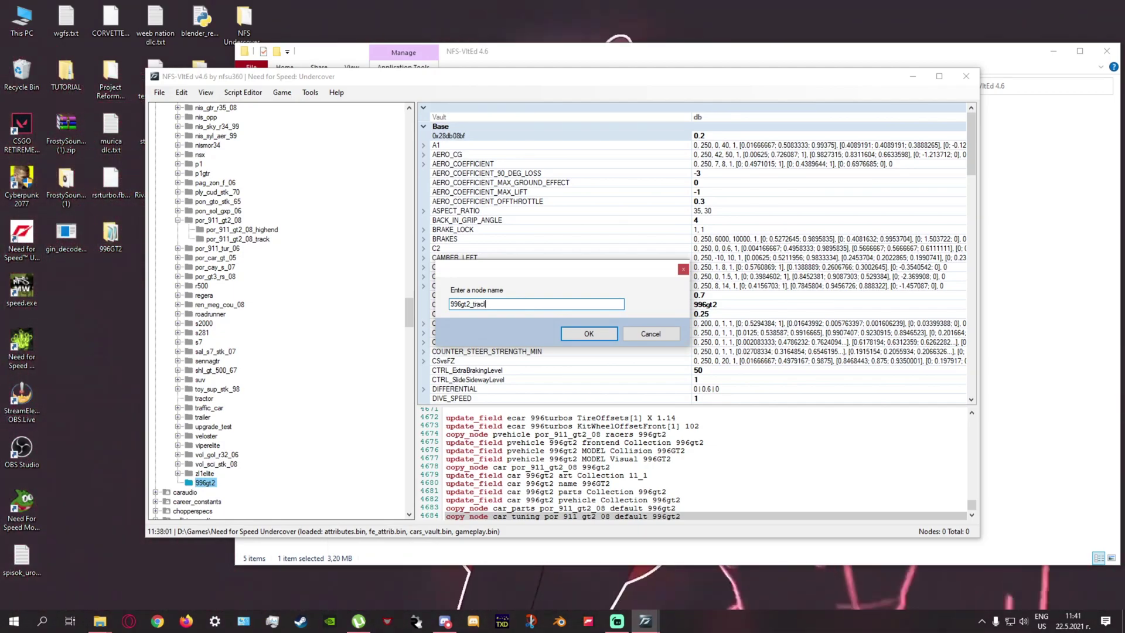
text(k)
key(Return)
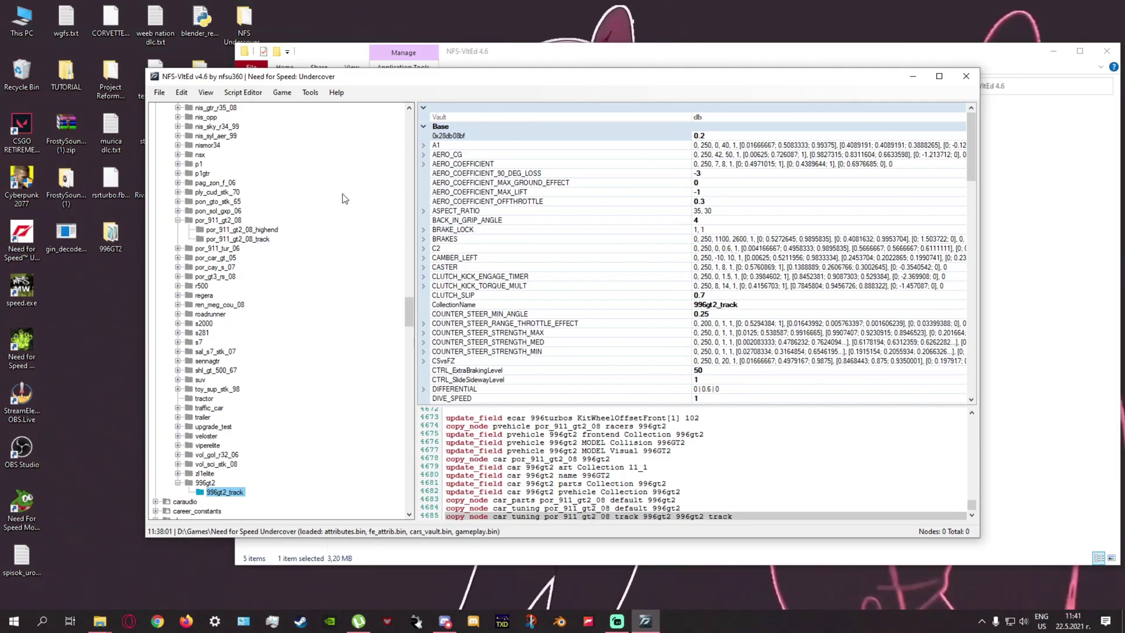
Copy the por_911_gt2_08_highend tuning node into the 996gt2 tuning entry and name it 996gt2_highend.
click(243, 229)
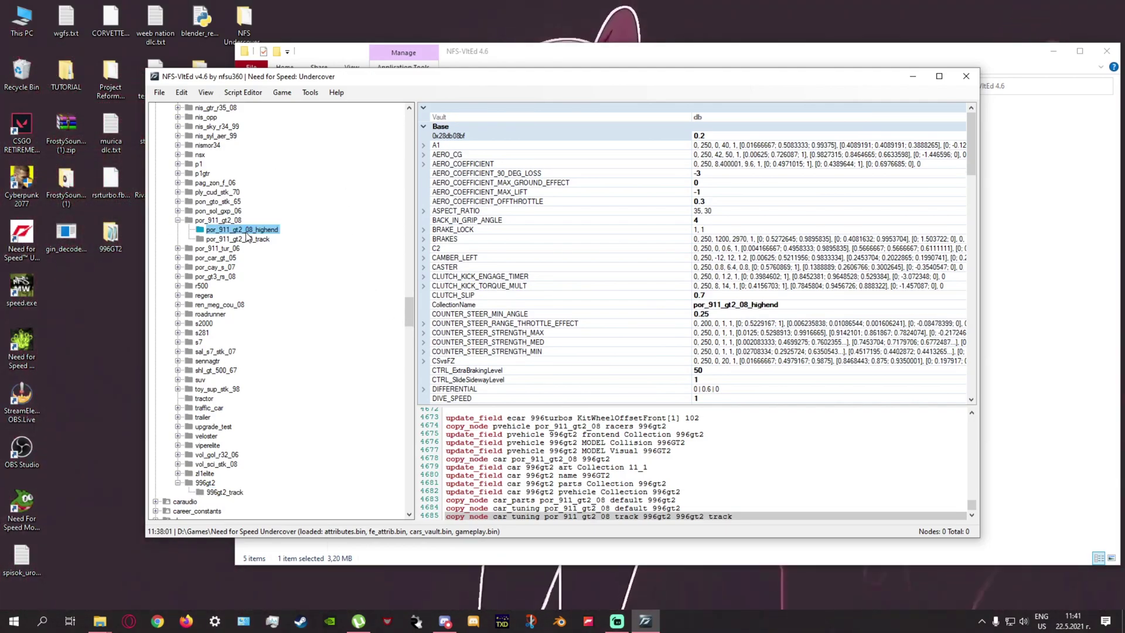
click(206, 480)
key(ctrl+v)
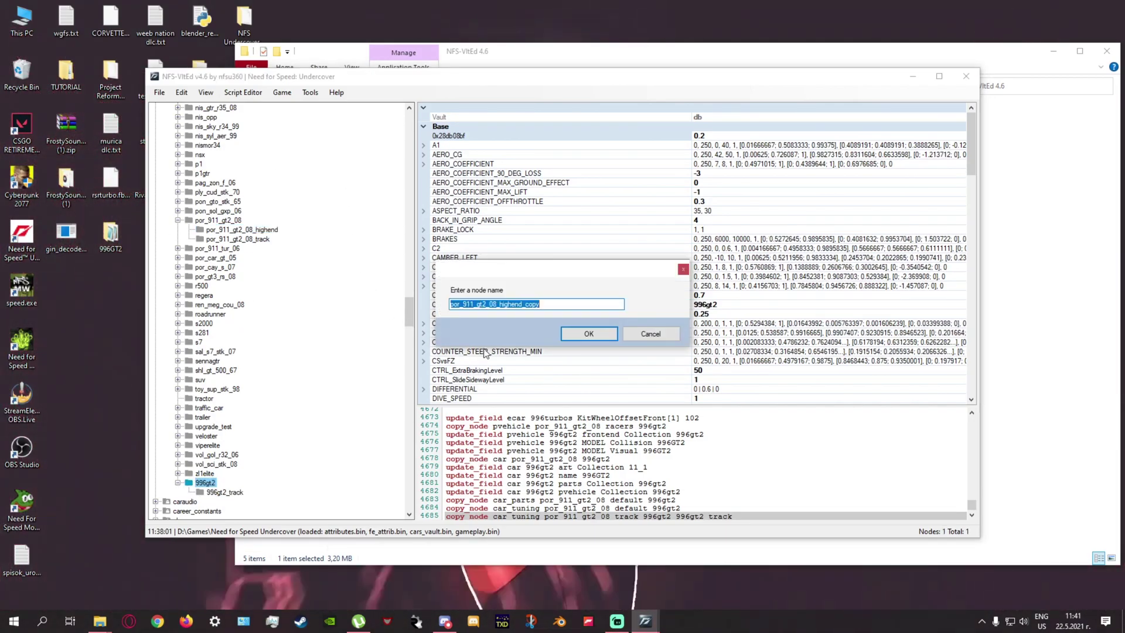
drag(564, 304, 141, 311)
text(996gt)
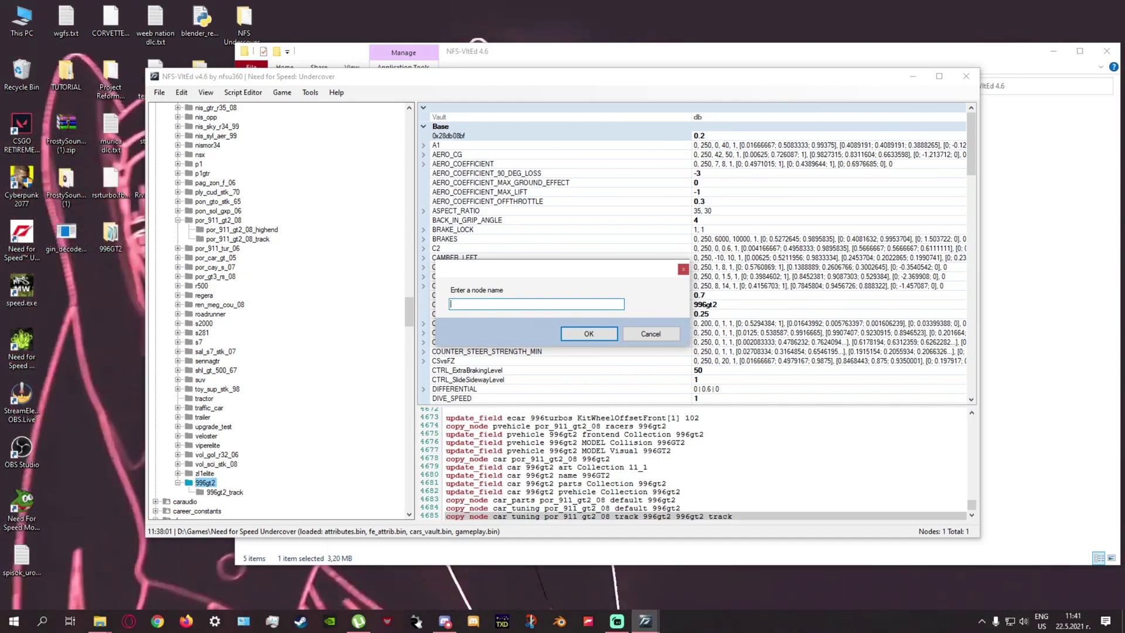
text(2_highend)
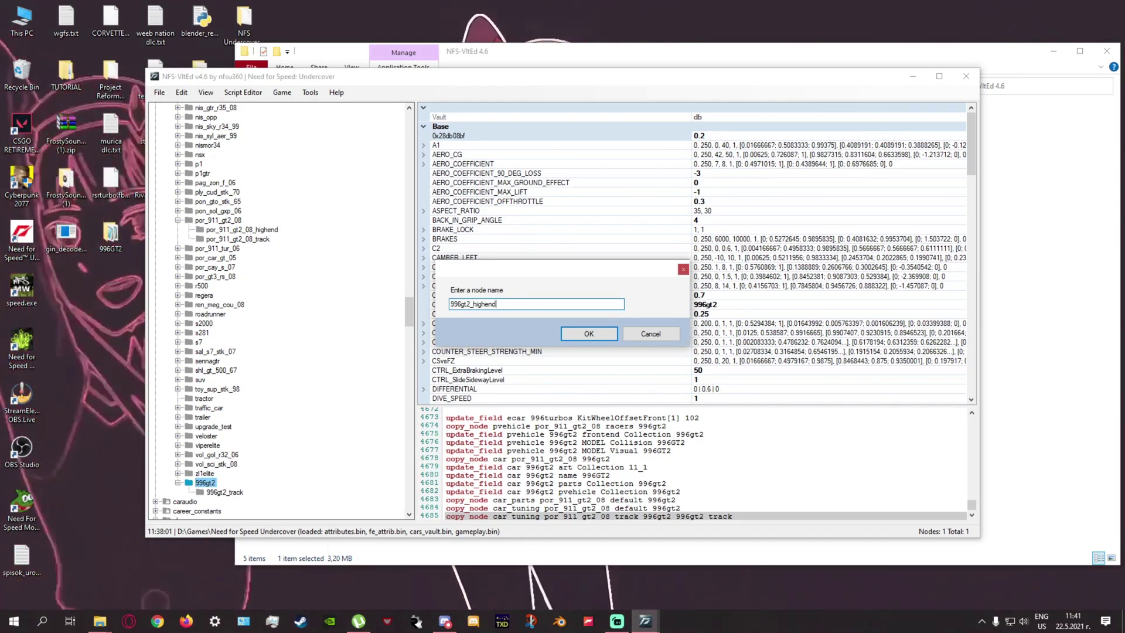
key(Return)
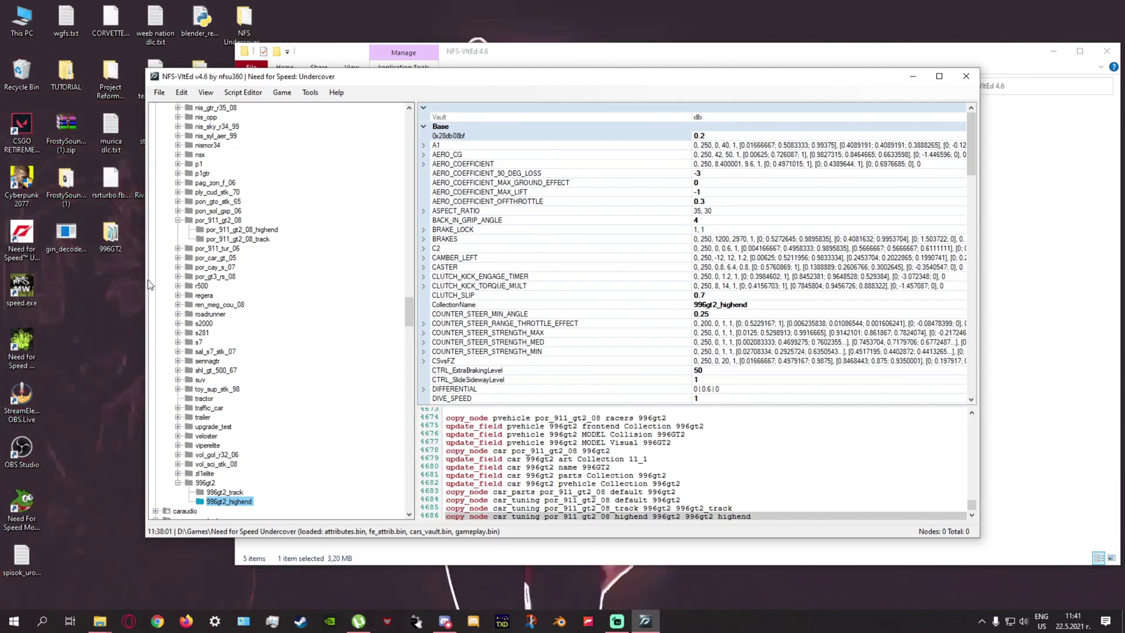
Duplicate the 911gt2 entry of the caraudio category under default, exotic as a new node named 996gt2.
click(205, 220)
click(178, 220)
click(177, 463)
click(177, 463)
scroll(176, 410, down, 4)
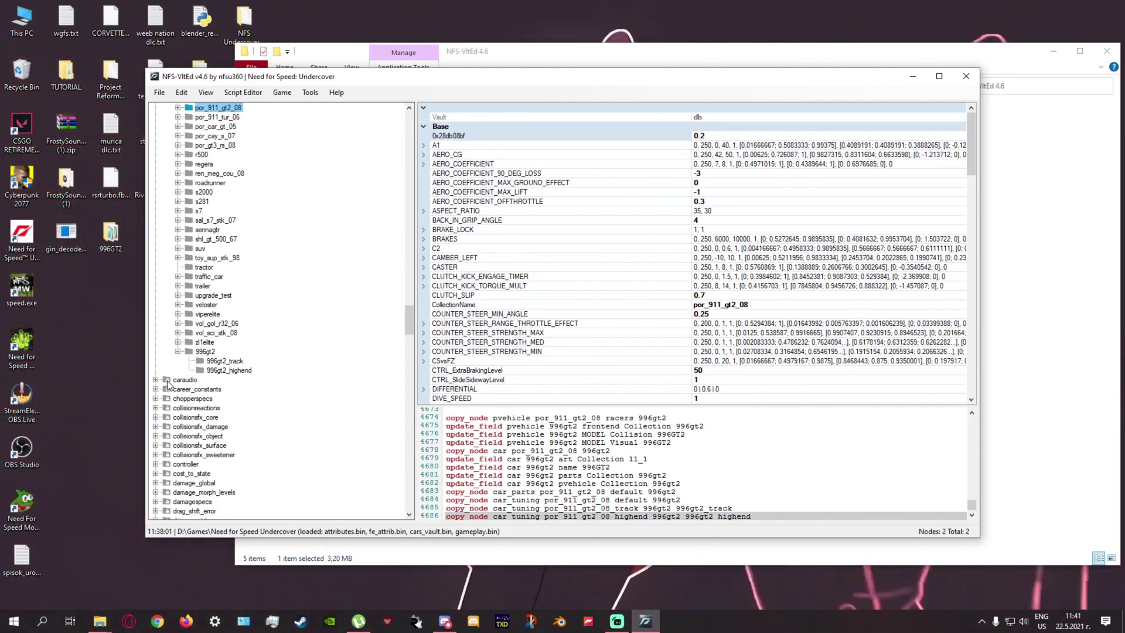
click(155, 380)
click(177, 417)
scroll(227, 363, down, 10)
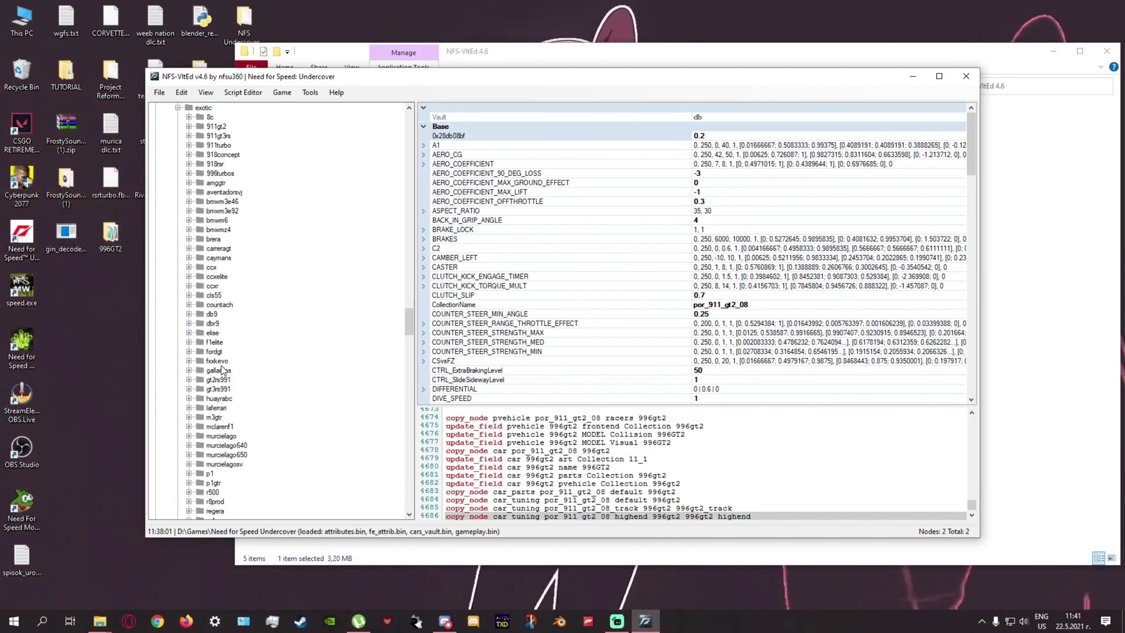
scroll(236, 304, up, 2)
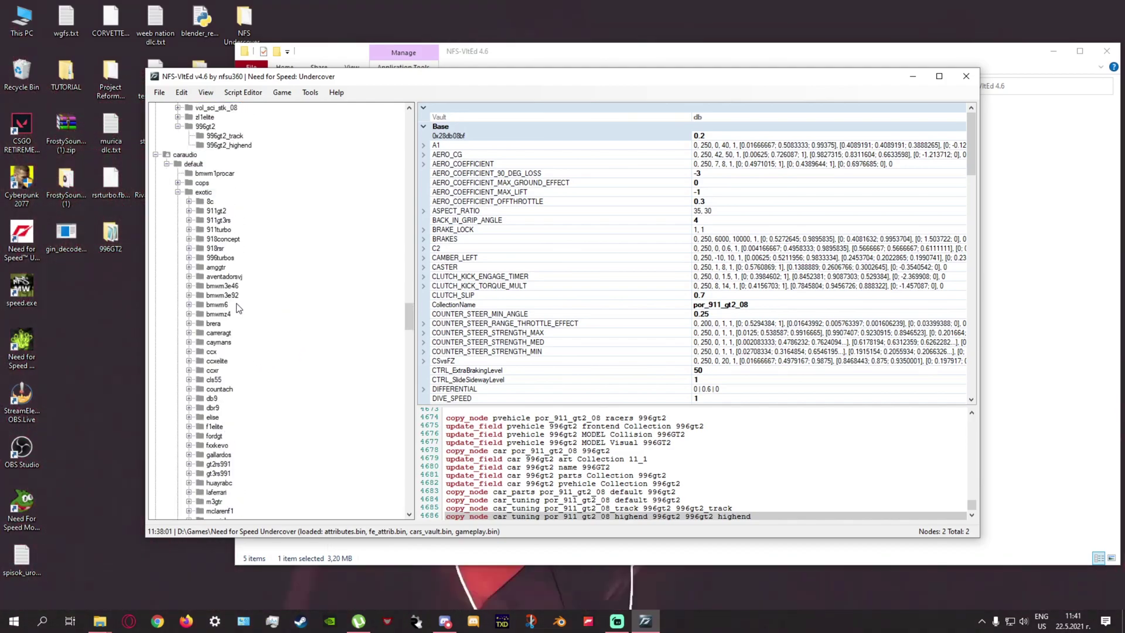
click(218, 211)
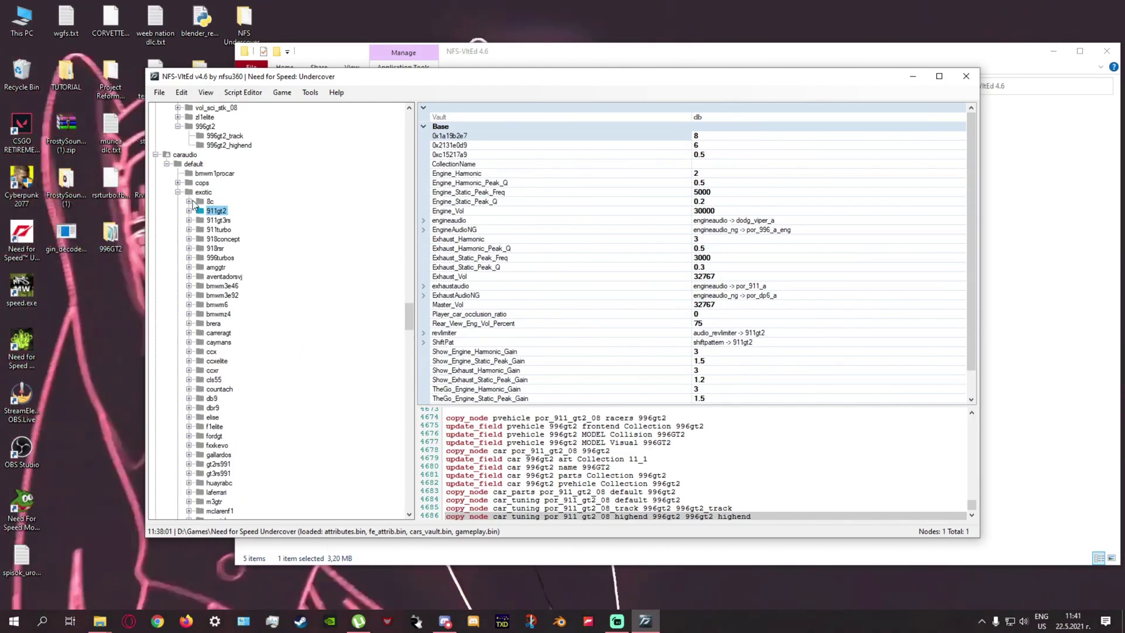
click(202, 192)
key(ctrl+v)
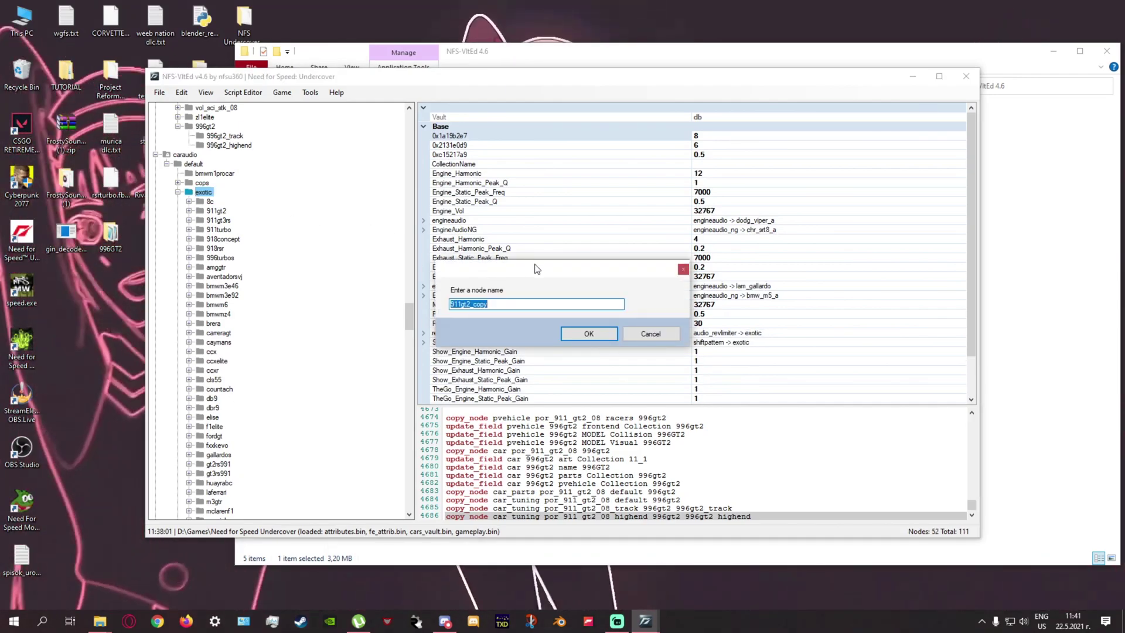
text(996gt2)
key(Return)
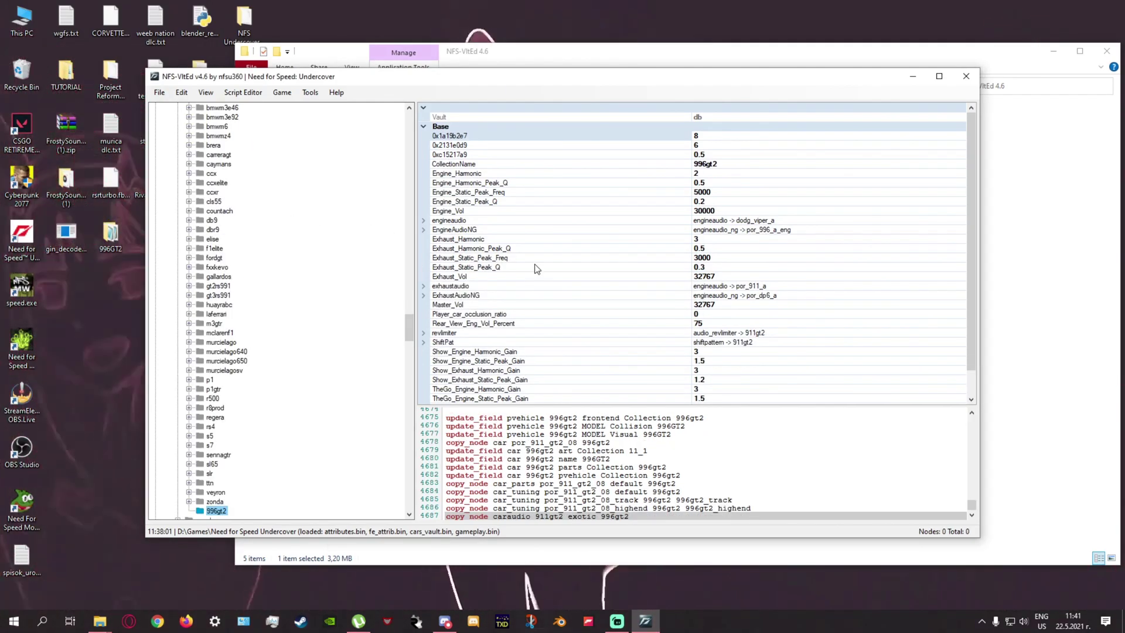
Copy the 911gt2_1 audio node into the new 996gt2 caraudio entry and name it 996gt2_1.
scroll(197, 239, up, 8)
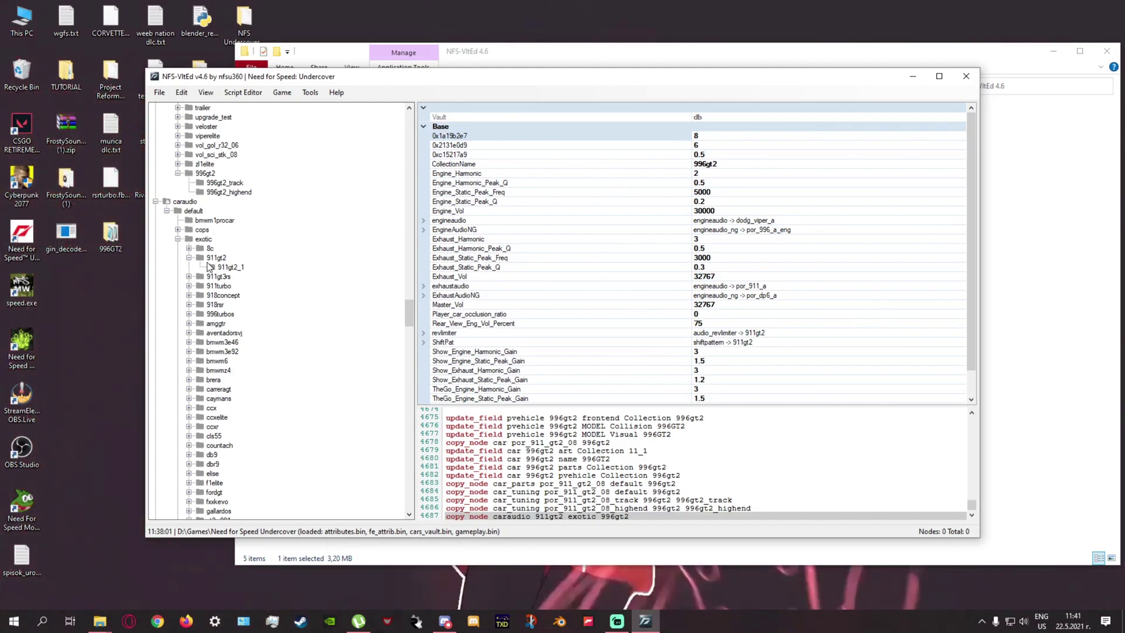
click(214, 258)
scroll(308, 305, down, 12)
scroll(306, 301, down, 4)
click(214, 296)
key(ctrl+v)
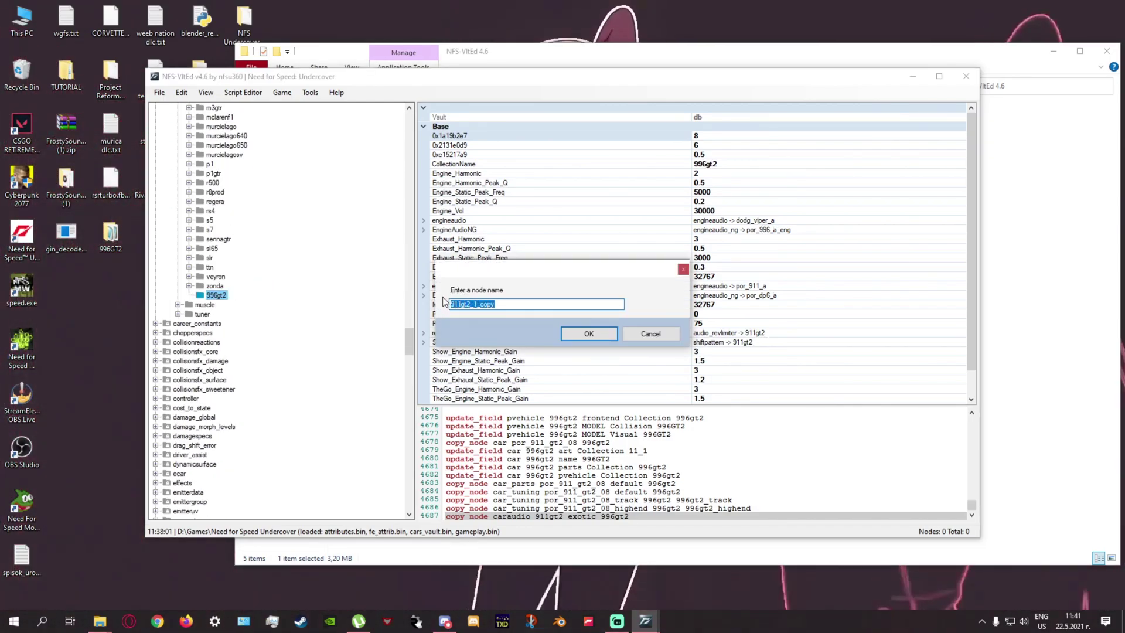
text(996)
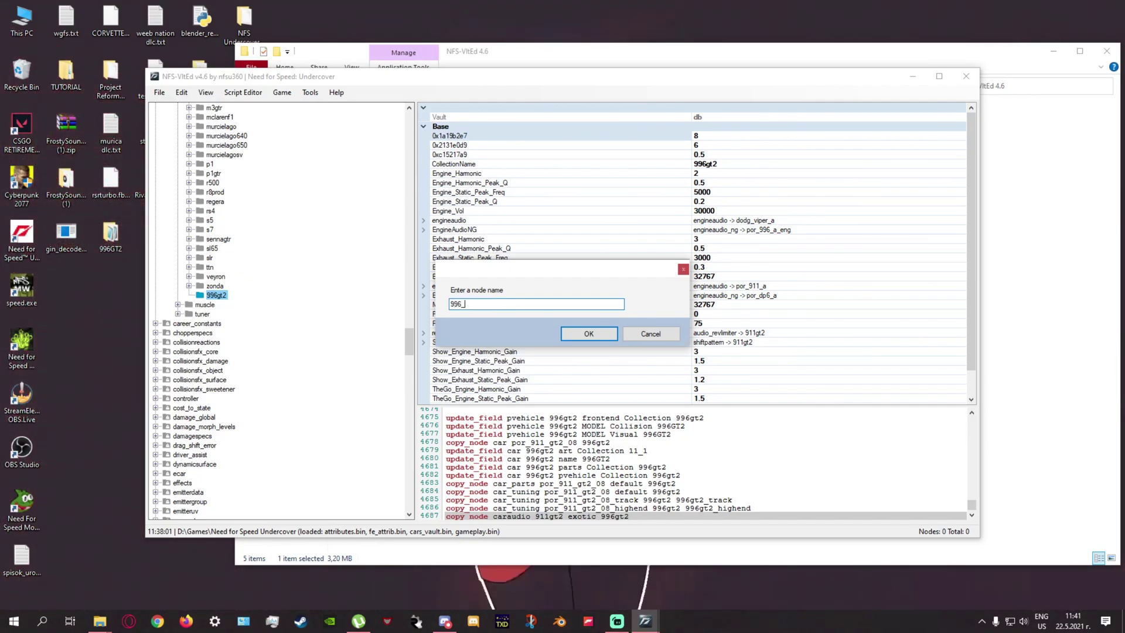
text(_t2)
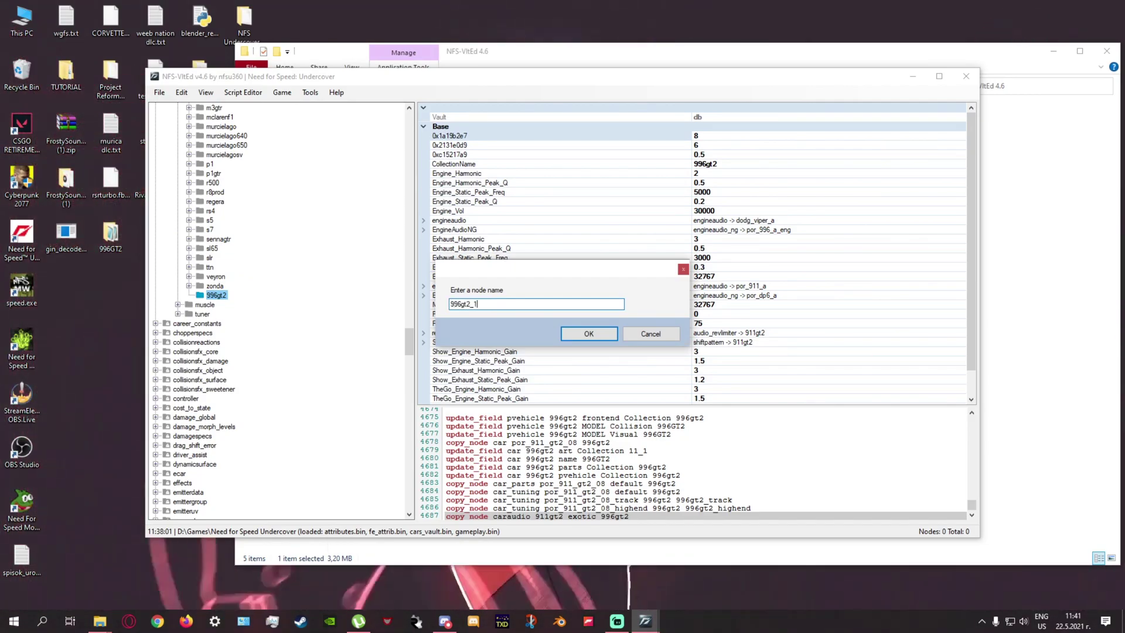
key(Return)
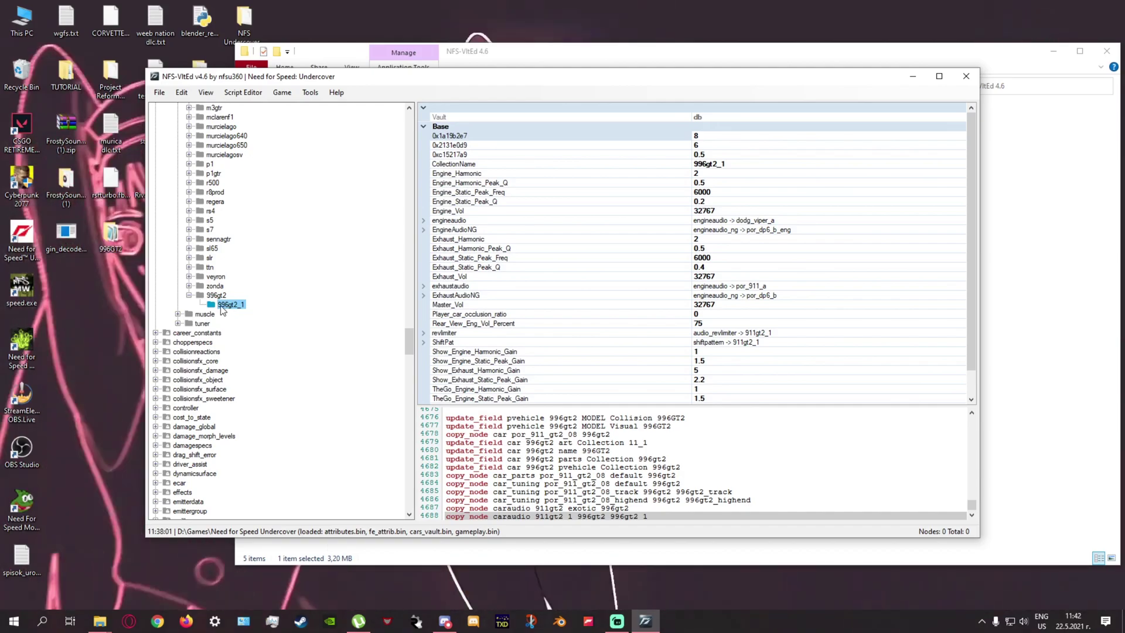
Copy the 996gt2_1 audio node into itself as a child node named 996gt2_2.
key(ctrl+v)
click(495, 304)
drag(495, 304, 474, 304)
text(2)
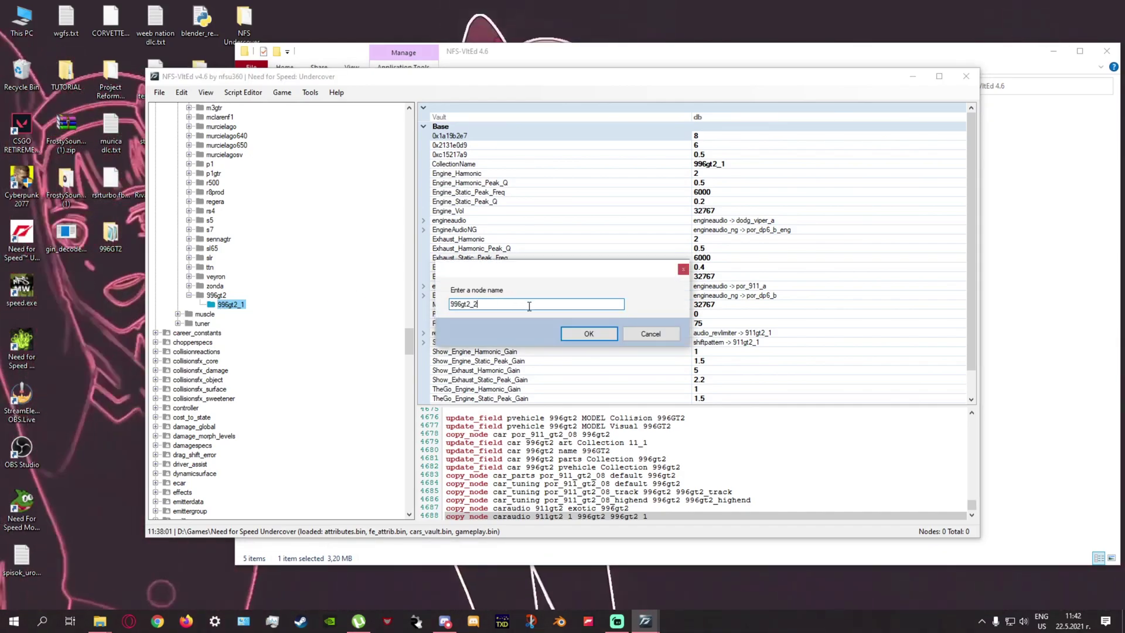
click(583, 336)
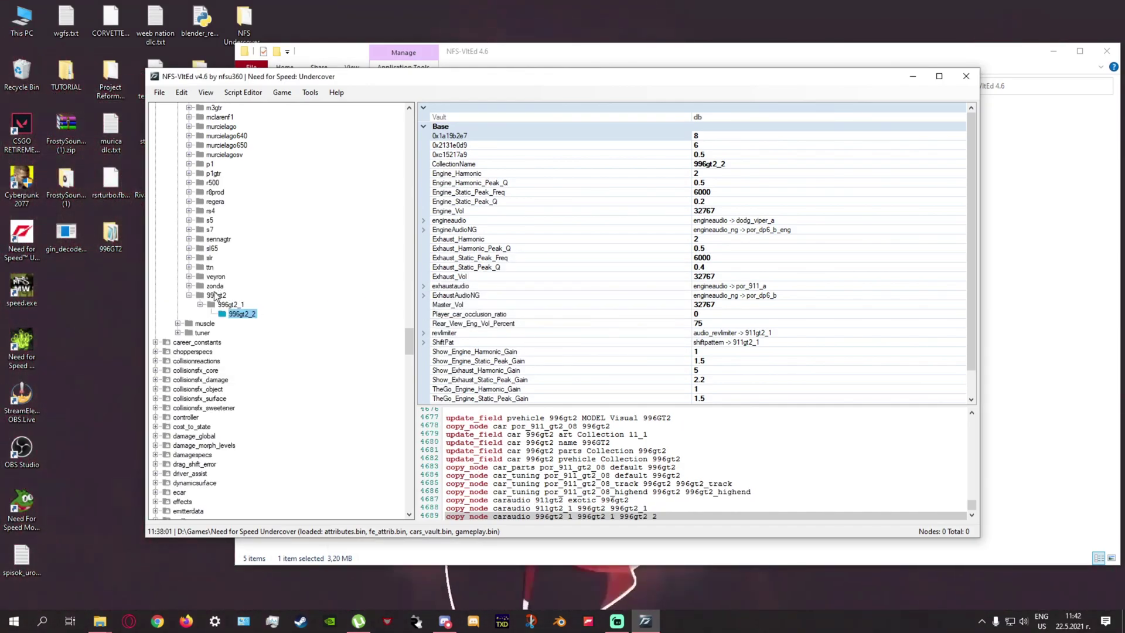
click(239, 313)
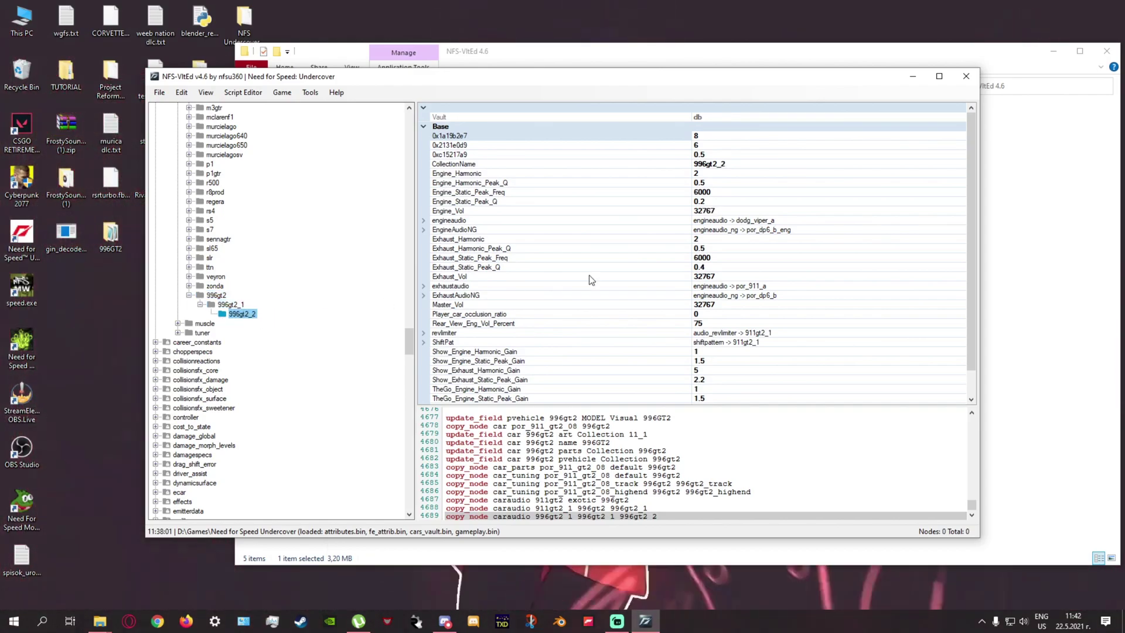
For the 996gt2_1 audio node, set the EngineAudioNG collection to por_996_a_eng and the ExhaustAudioNG collection to por_dp6_a.
click(231, 304)
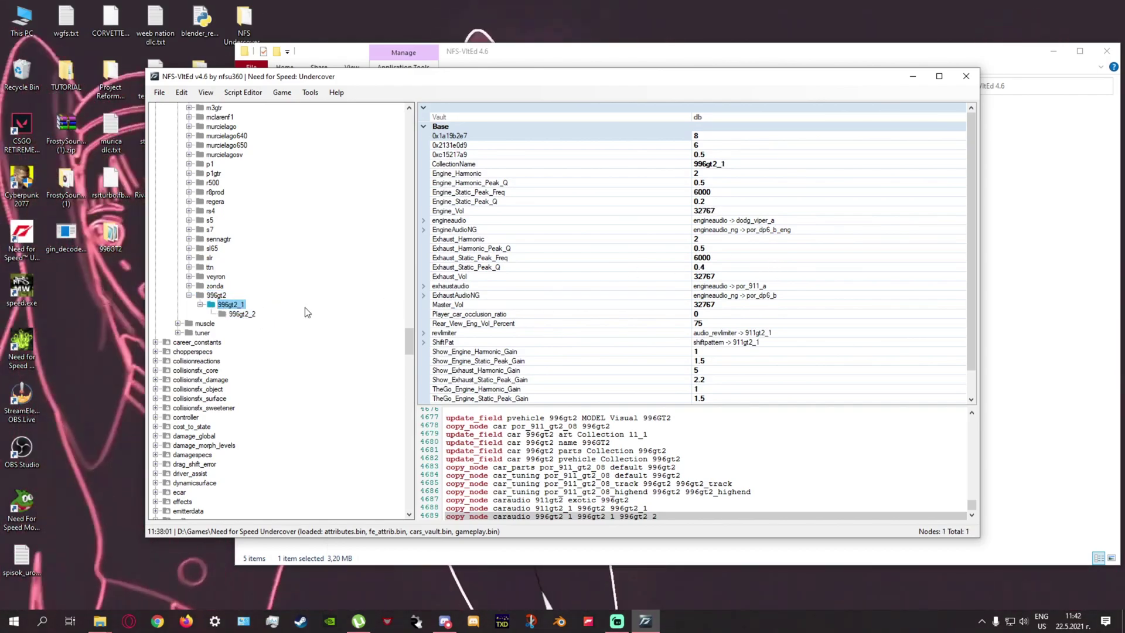
click(423, 296)
click(423, 229)
click(721, 247)
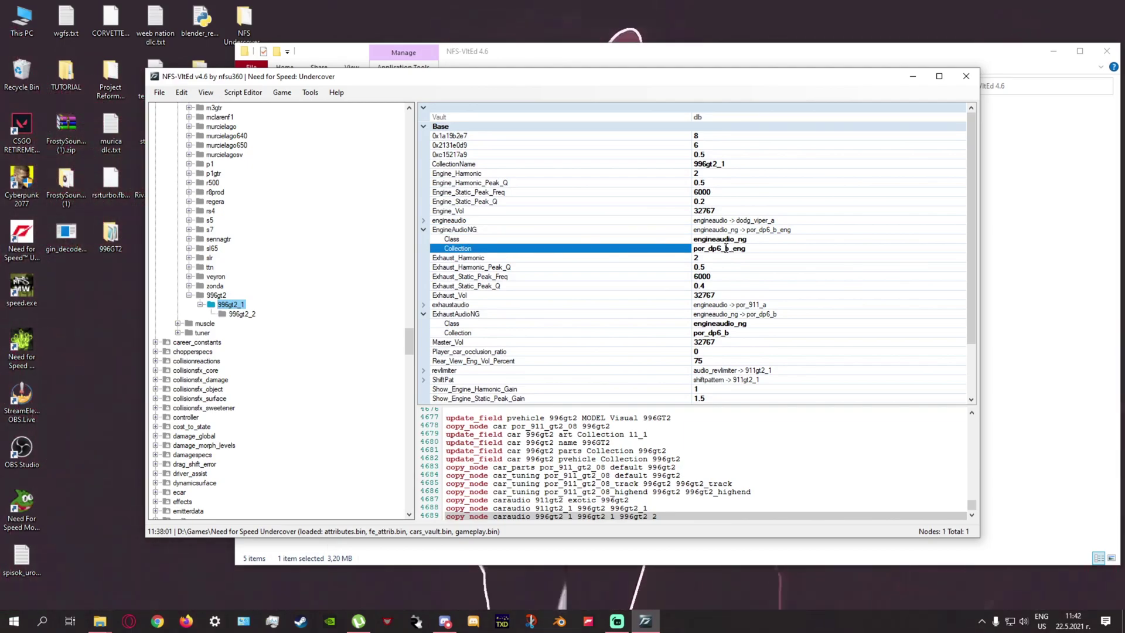
text(99)
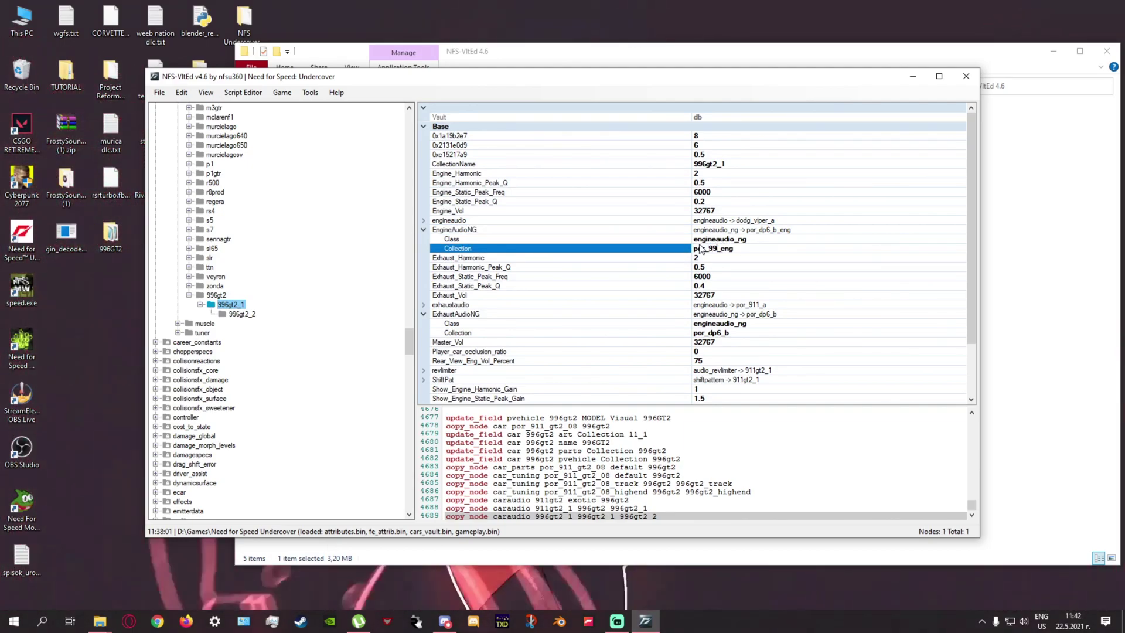
text(6_a)
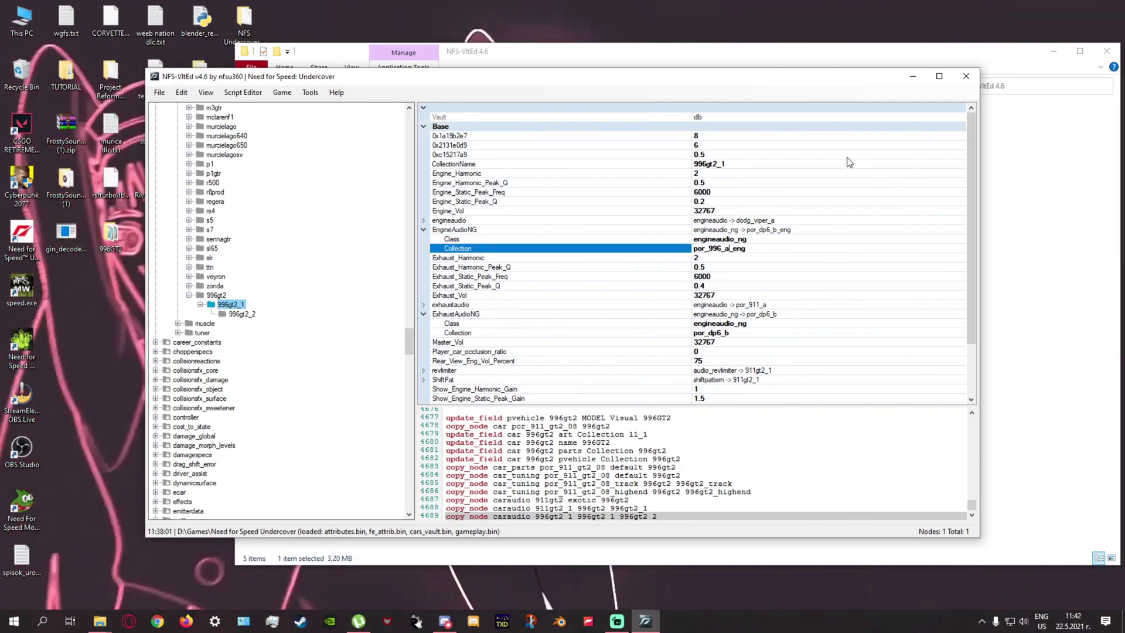
click(743, 333)
key(BackSpace)
text(a)
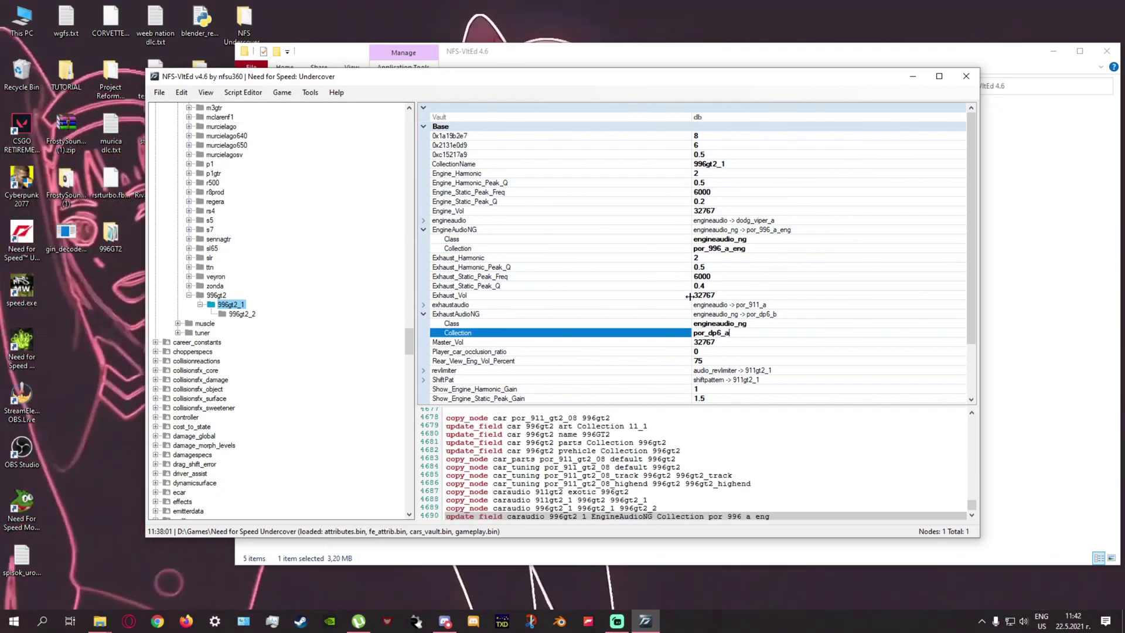
click(647, 296)
For the 996gt2 audio node, set the ExhaustAudioNG collection to por_gt2rs_a and the EngineAudioNG collection to por_gt2rs_a_eng.
click(216, 296)
click(423, 296)
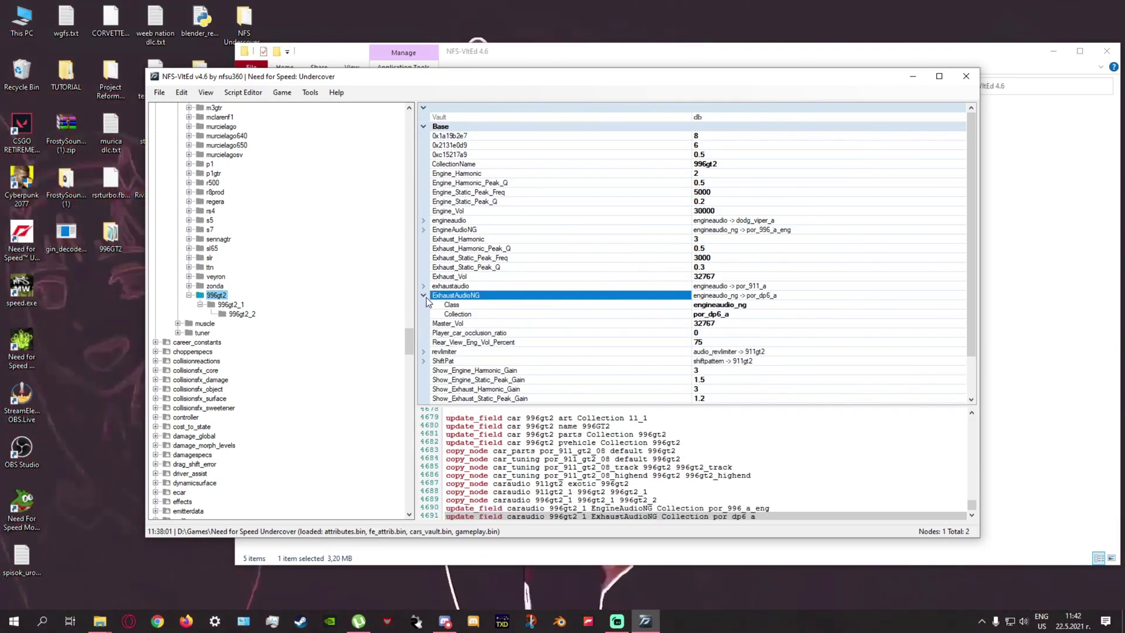
click(423, 230)
click(754, 333)
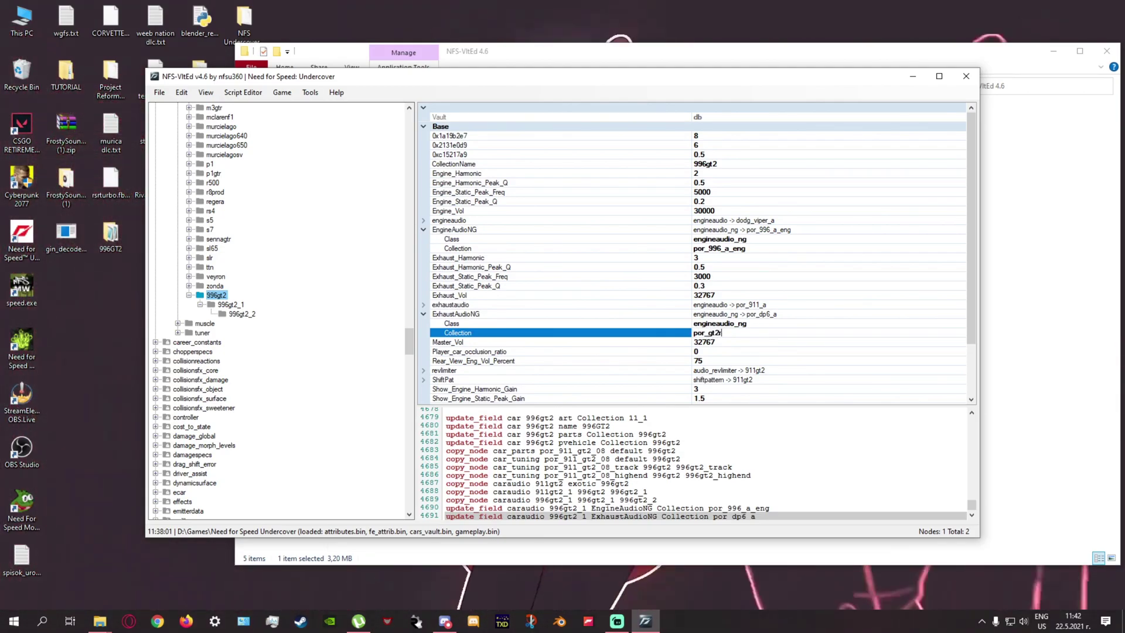
text(gt2rs_a)
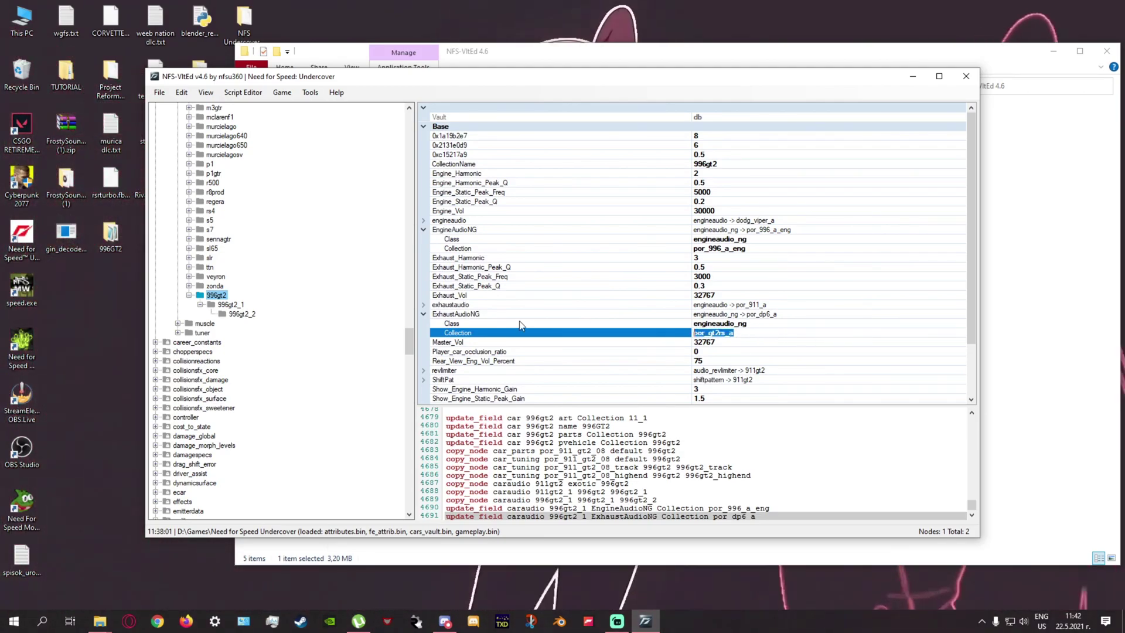
click(614, 248)
text(por_gt2rs_a)
click(492, 239)
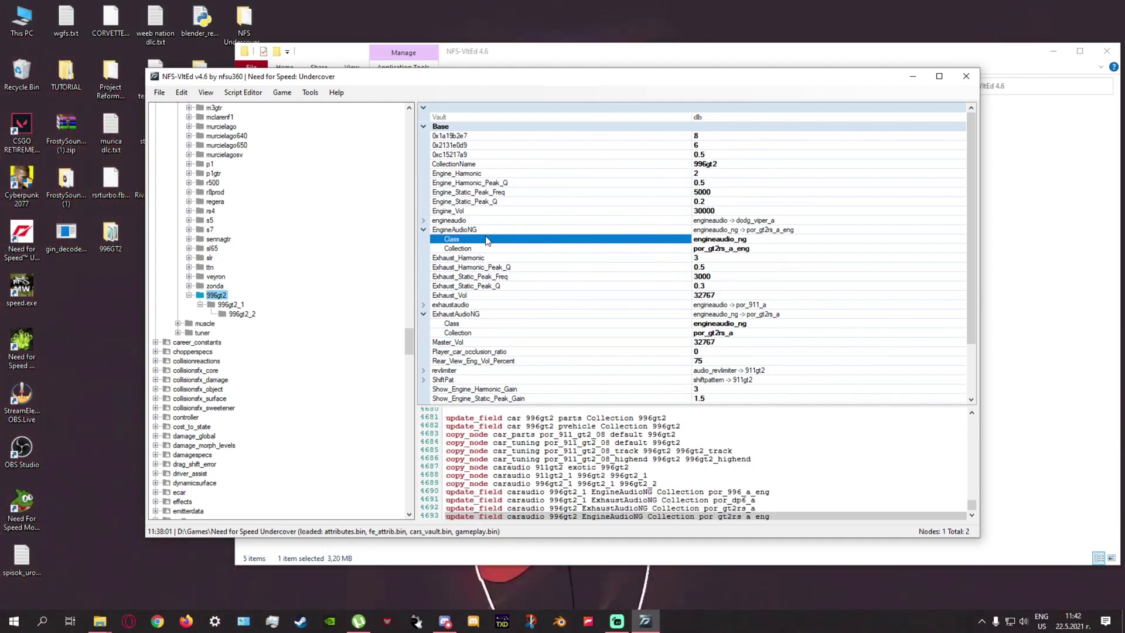
click(424, 221)
click(425, 221)
click(424, 229)
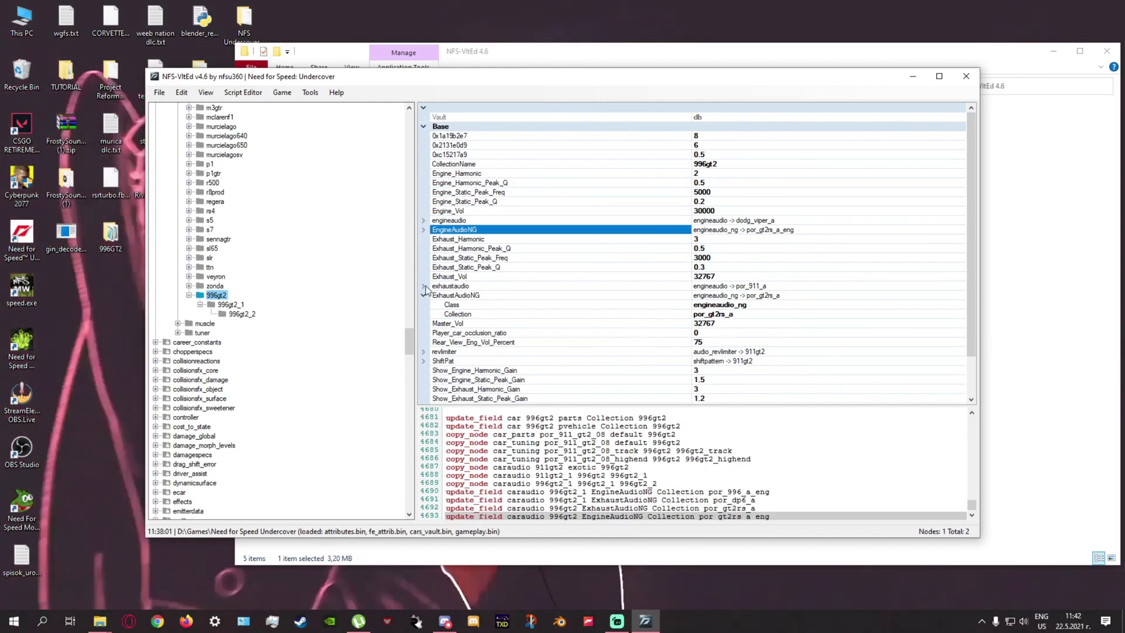
click(423, 296)
Duplicate the gt2 entry of the frontend category under vehicles, europe, porsche as a new node named 996gt2.
scroll(294, 328, down, 3)
scroll(299, 330, up, 4)
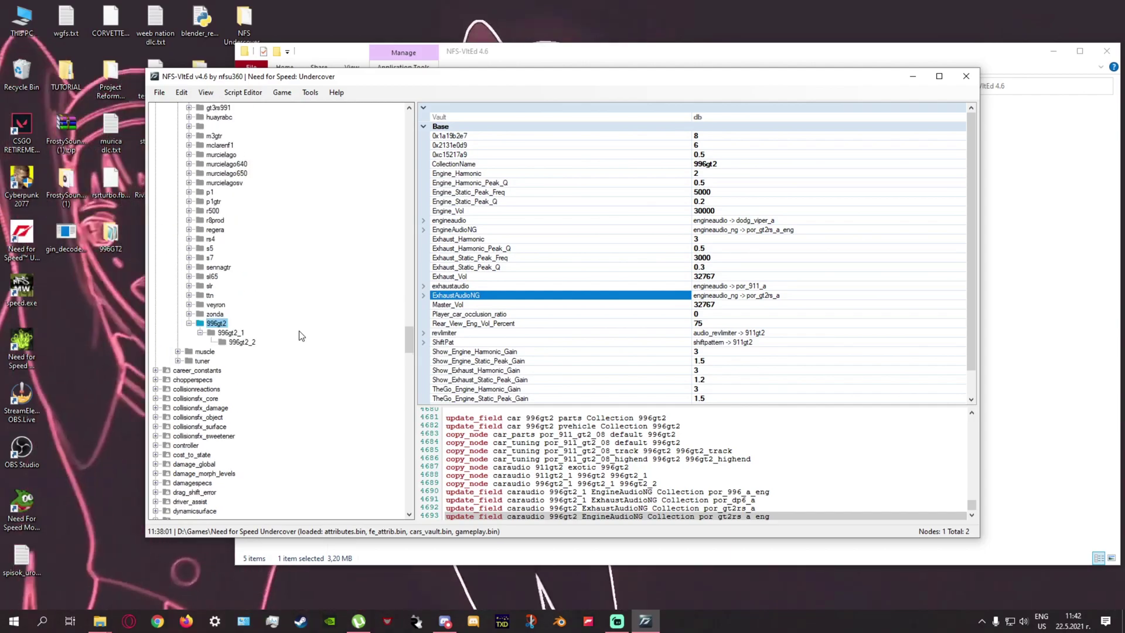
scroll(300, 331, down, 8)
scroll(226, 335, down, 3)
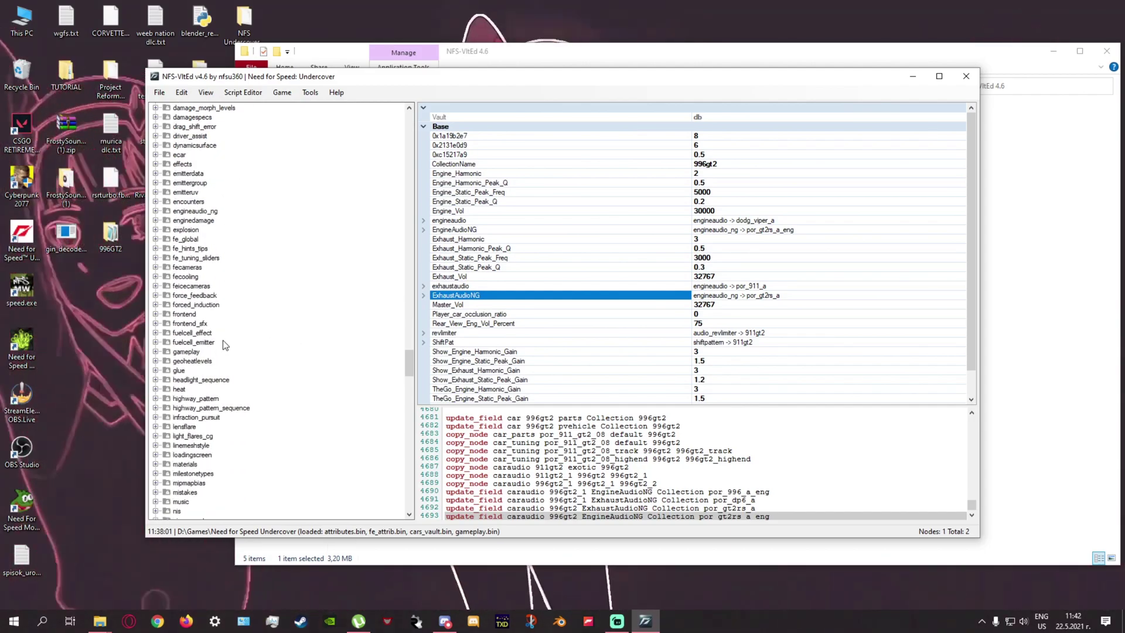
scroll(225, 345, down, 1)
click(155, 342)
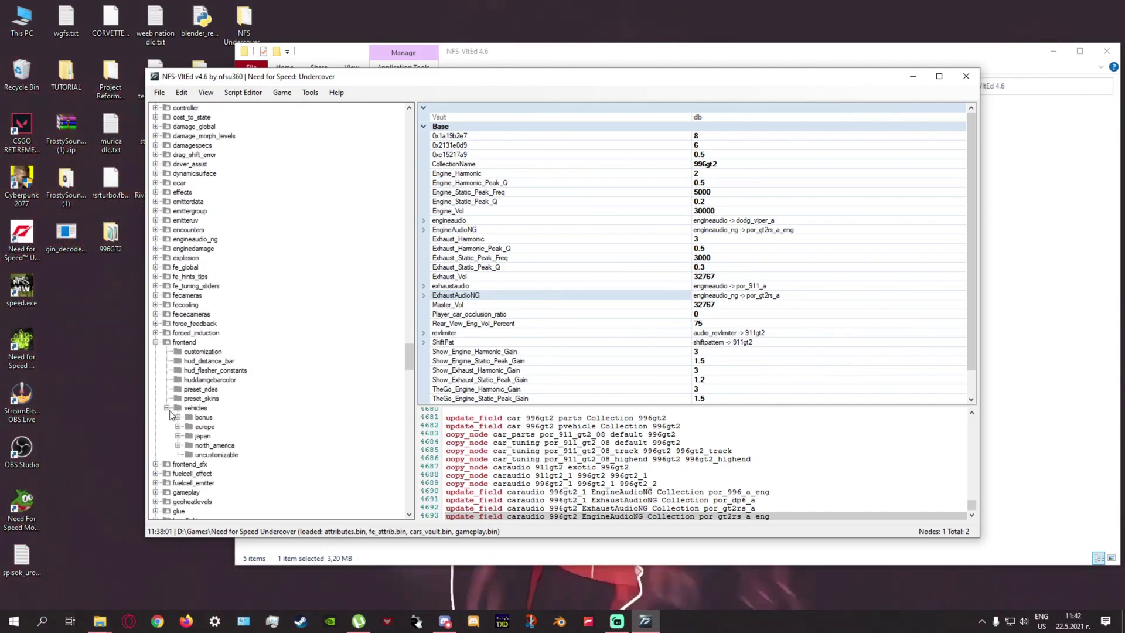
scroll(173, 354, down, 2)
click(167, 351)
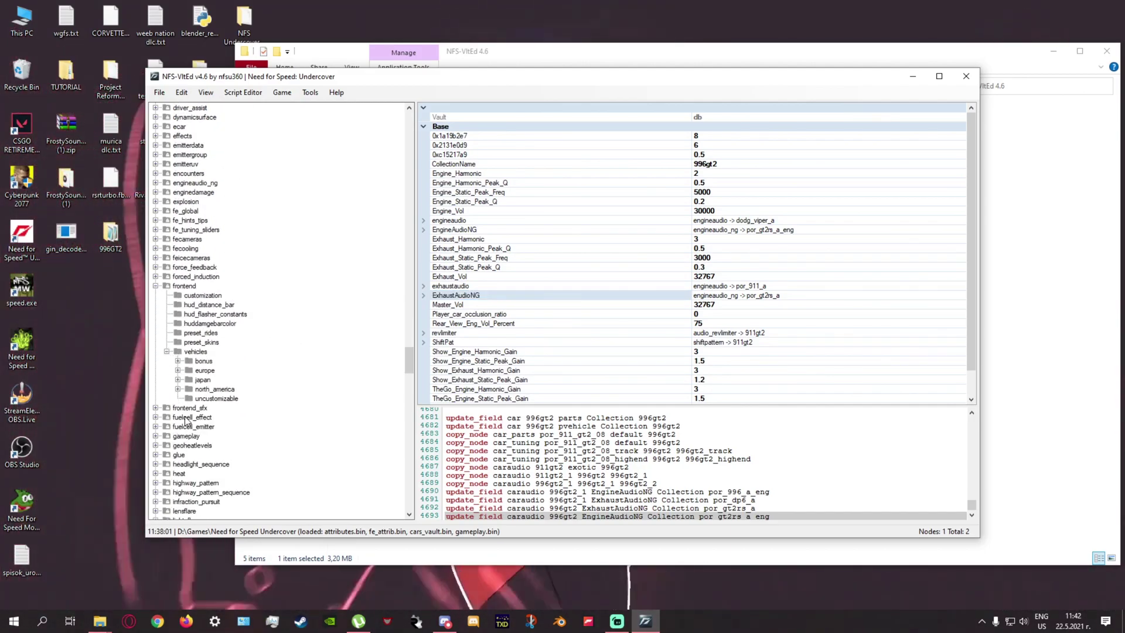
click(177, 370)
scroll(298, 340, down, 4)
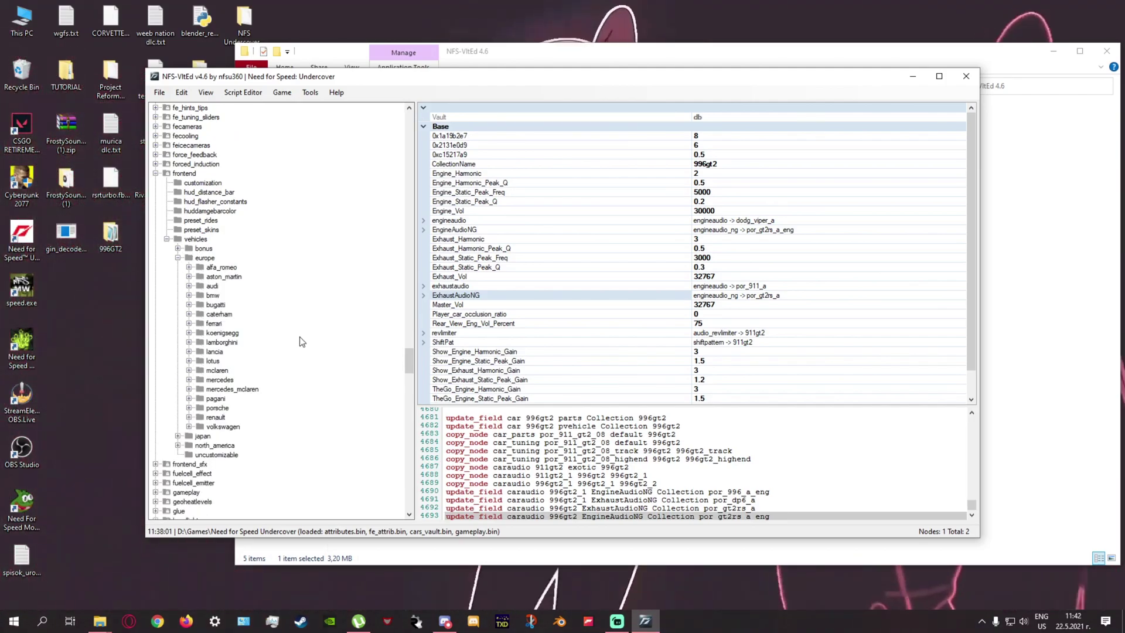
click(189, 408)
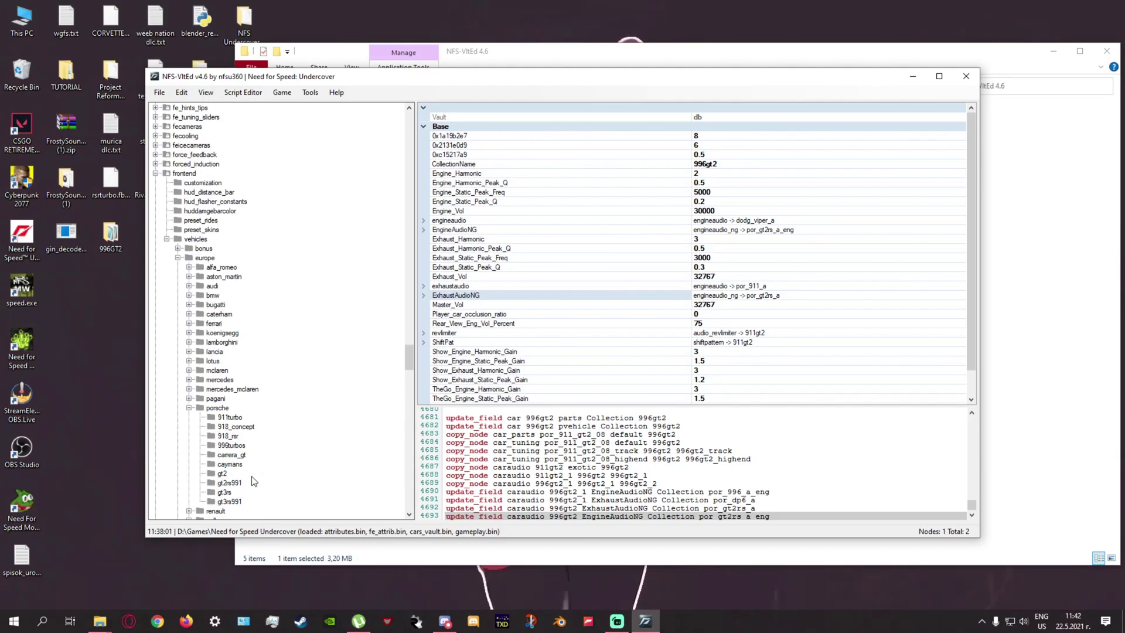
click(222, 473)
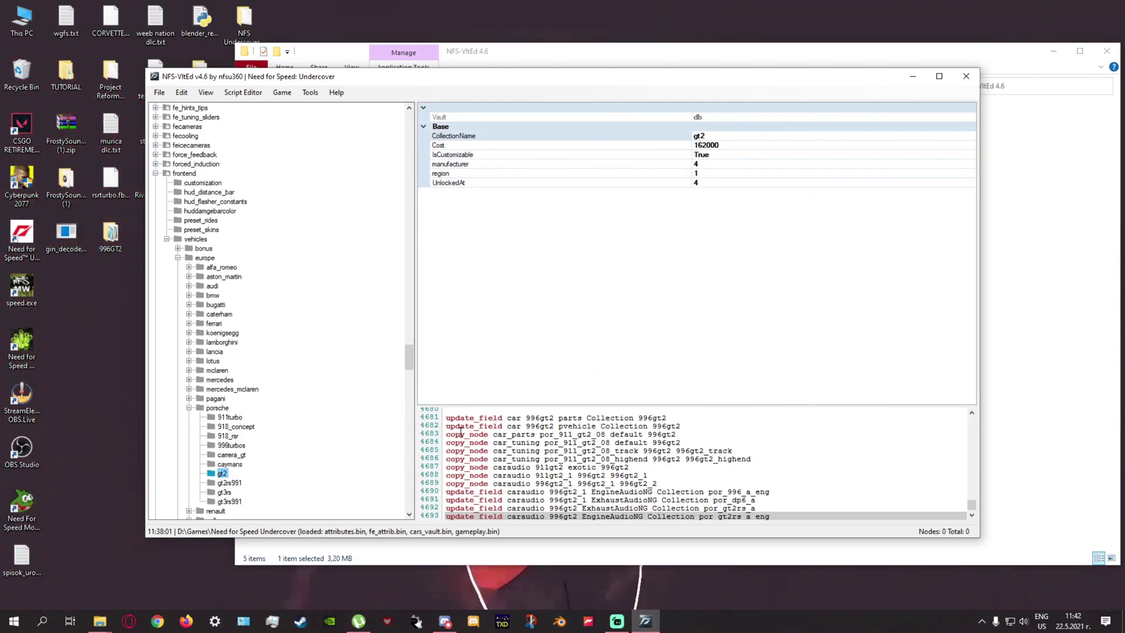
click(209, 410)
key(ctrl+v)
text(996)
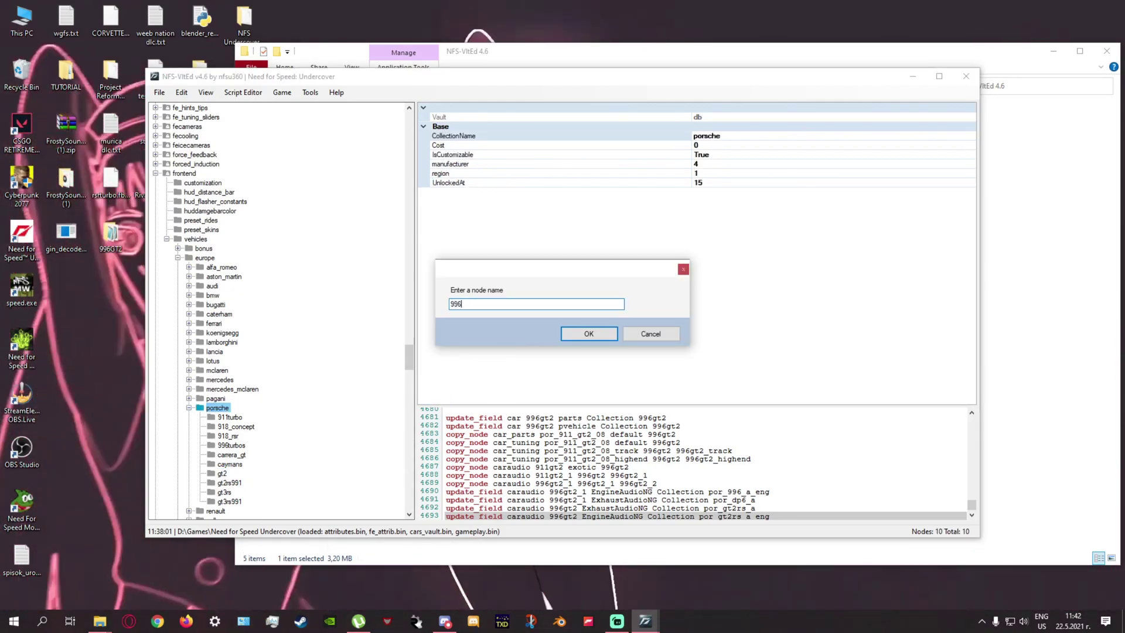
text(gt2)
key(Return)
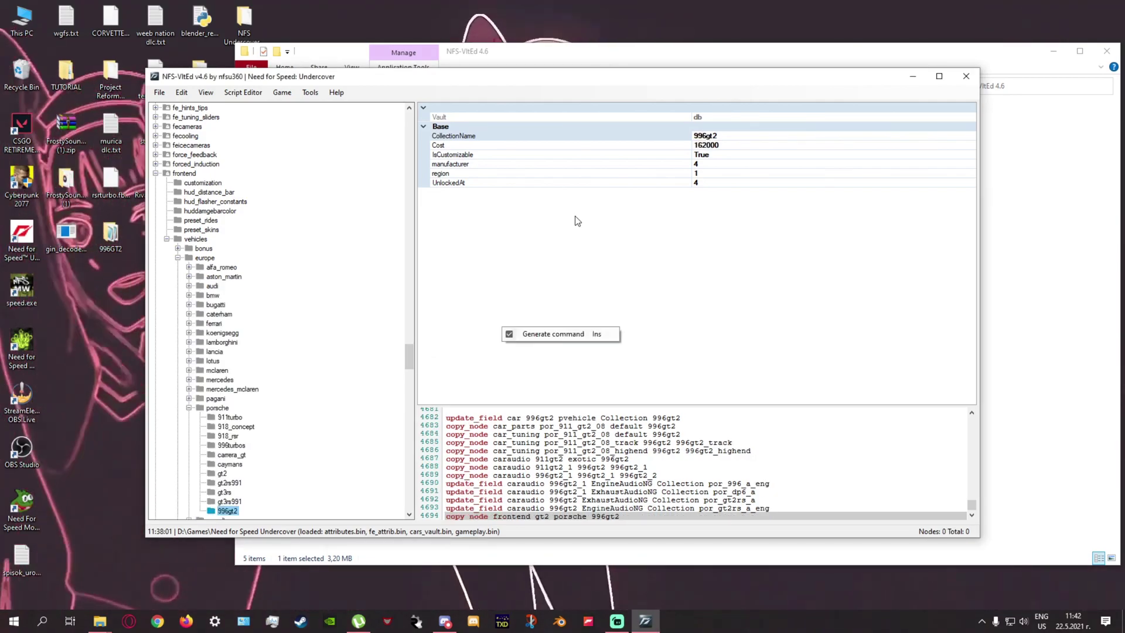
Set the Cost of the 996gt2 frontend entry to 135000.
click(707, 144)
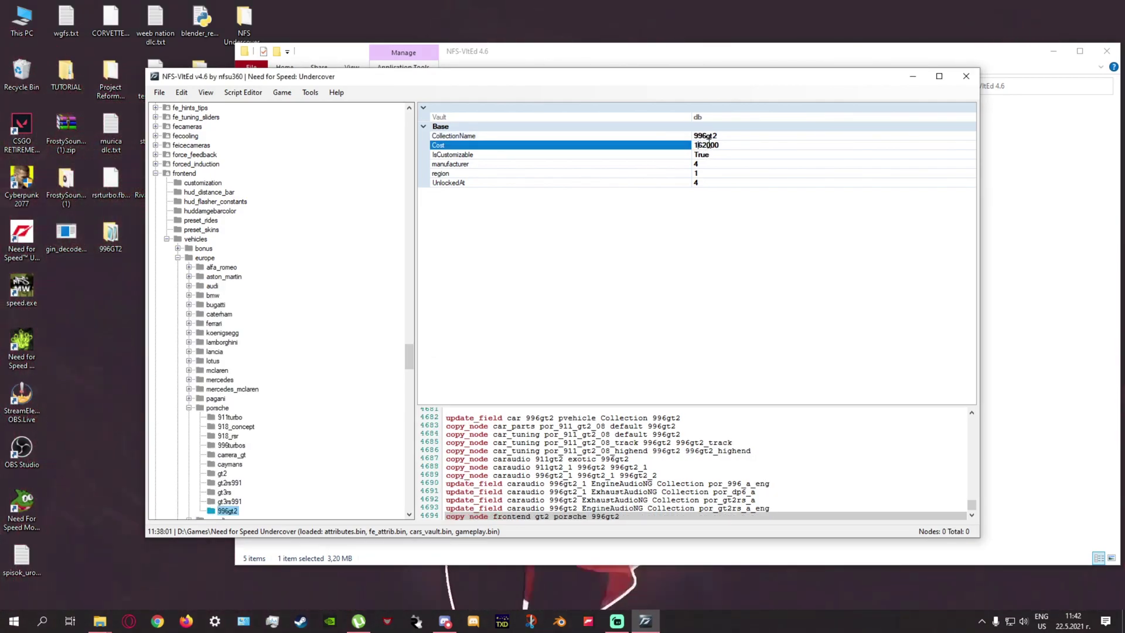
right_click(698, 145)
key(Escape)
drag(705, 145, 695, 146)
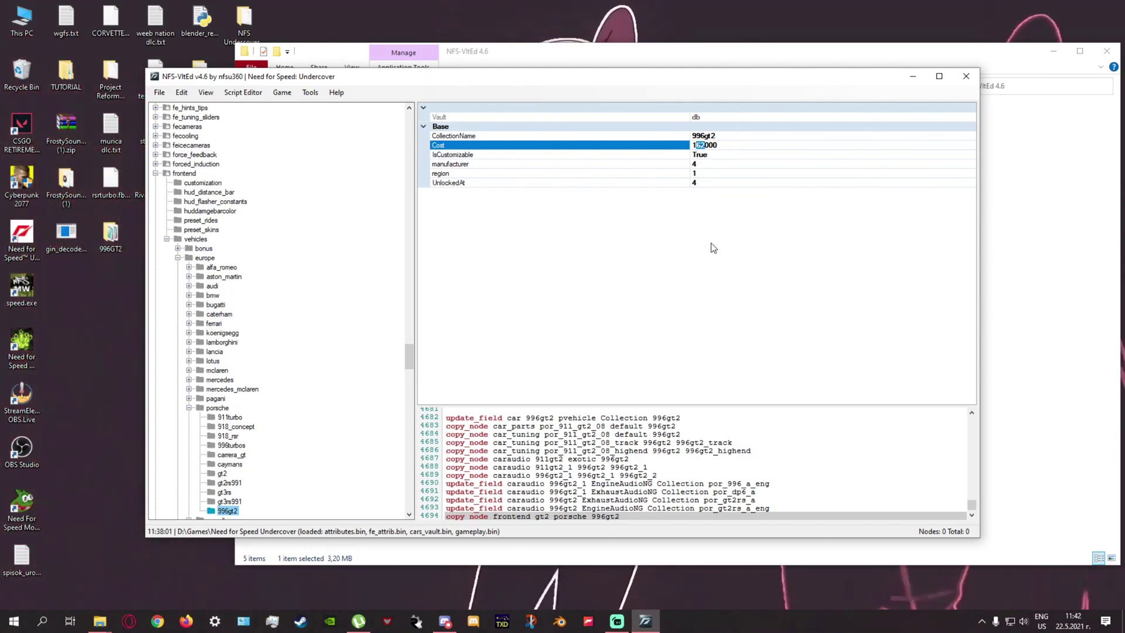
text(35)
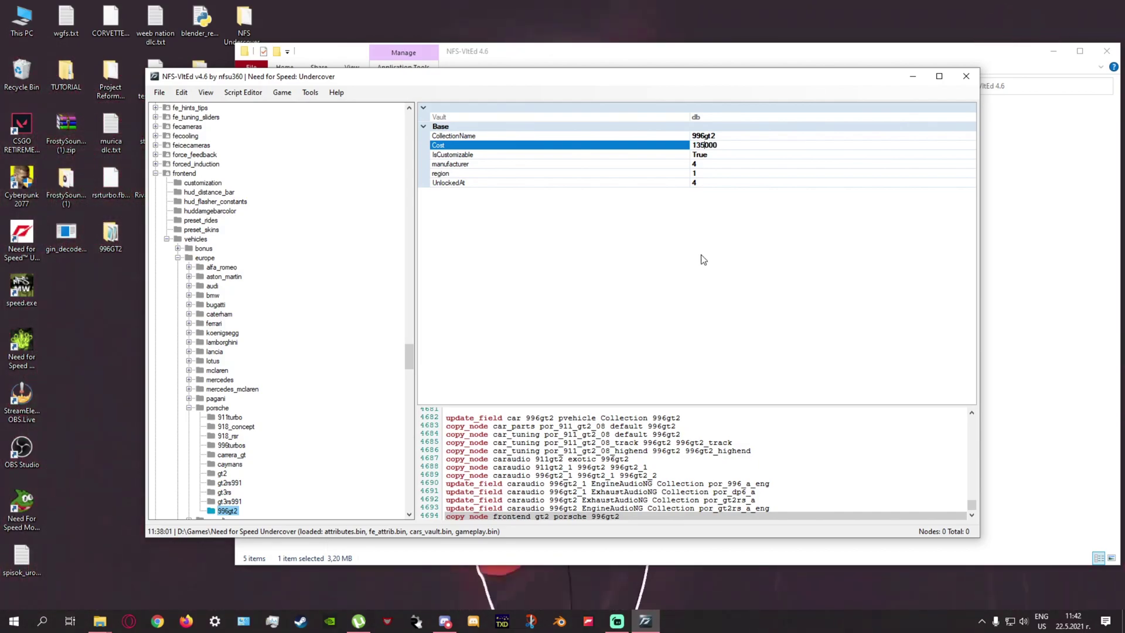
key(Return)
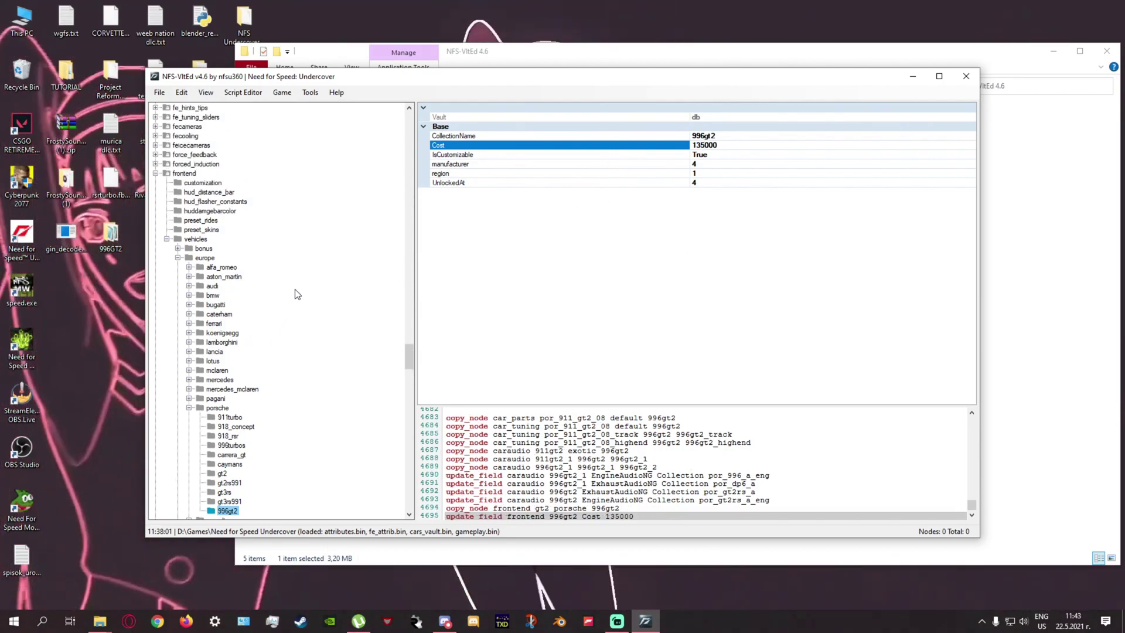
Collapse the frontend category and expand the ecar category down to the racers list under default.
click(155, 173)
scroll(269, 278, up, 9)
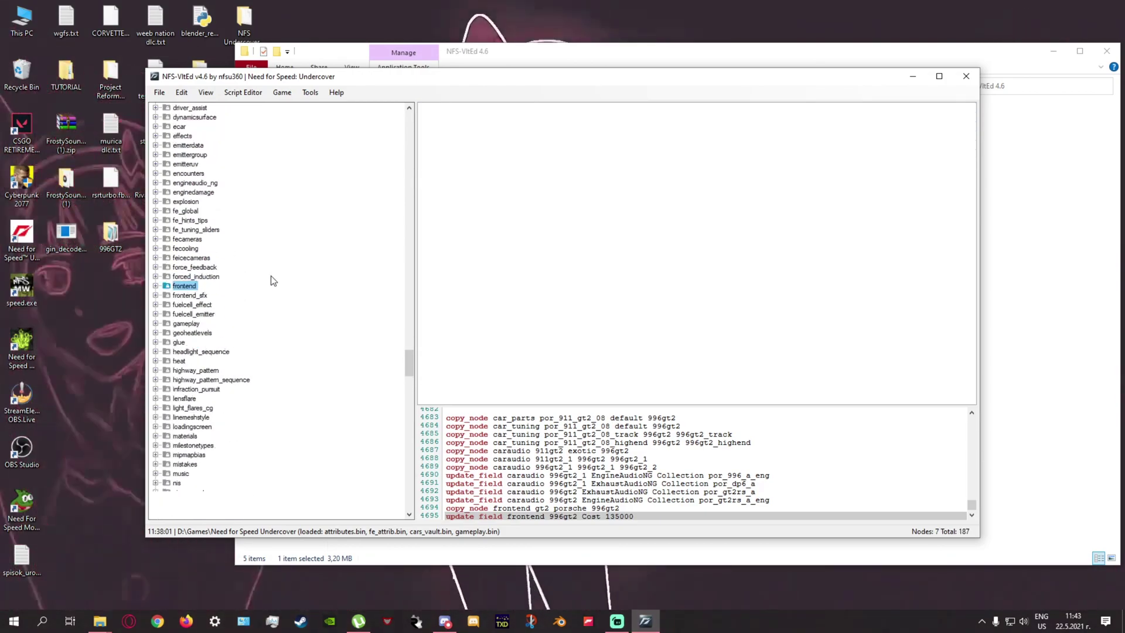
scroll(201, 298, down, 2)
click(155, 220)
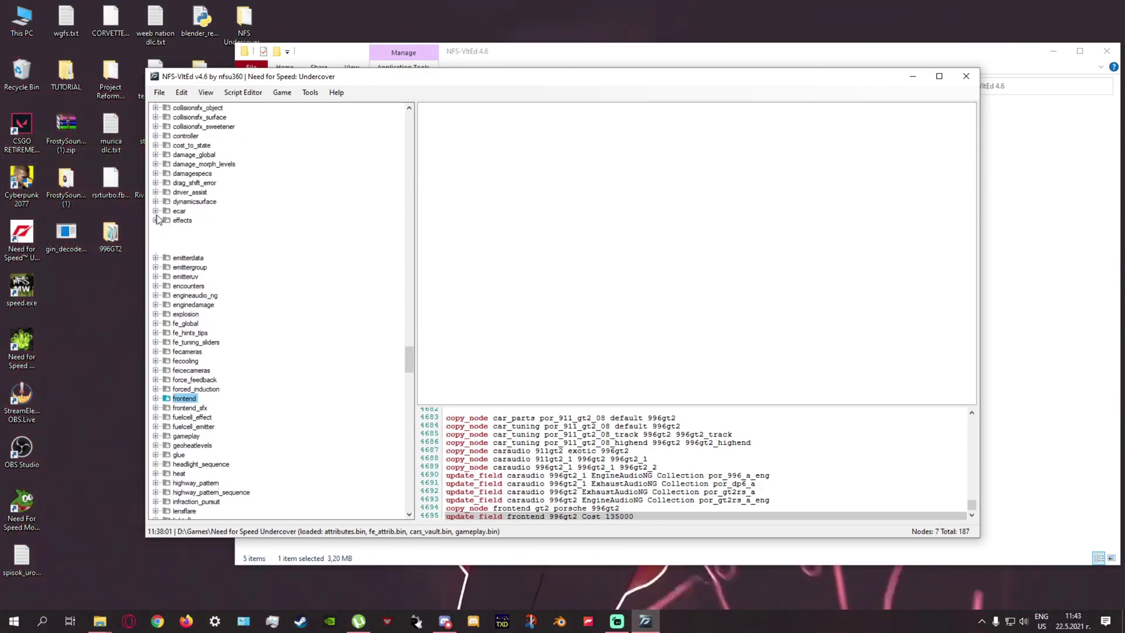
click(155, 210)
click(155, 238)
click(184, 229)
click(167, 229)
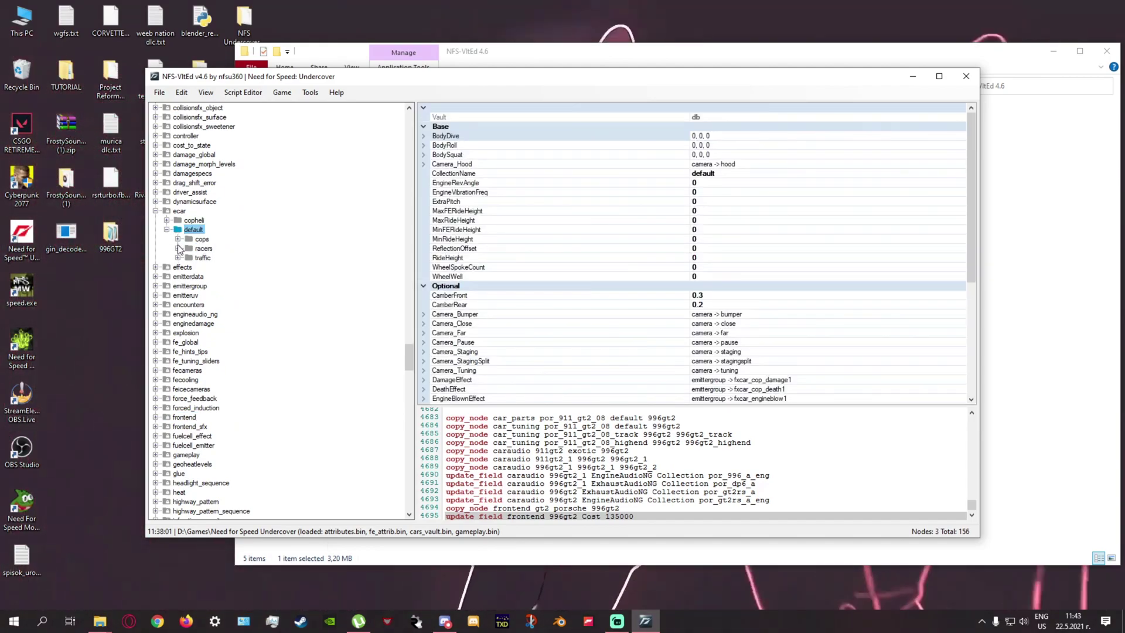
click(177, 248)
Duplicate the por_911_gt2_08 entry of the ecar racers list into racers as a new node named 996gt2.
scroll(256, 270, down, 11)
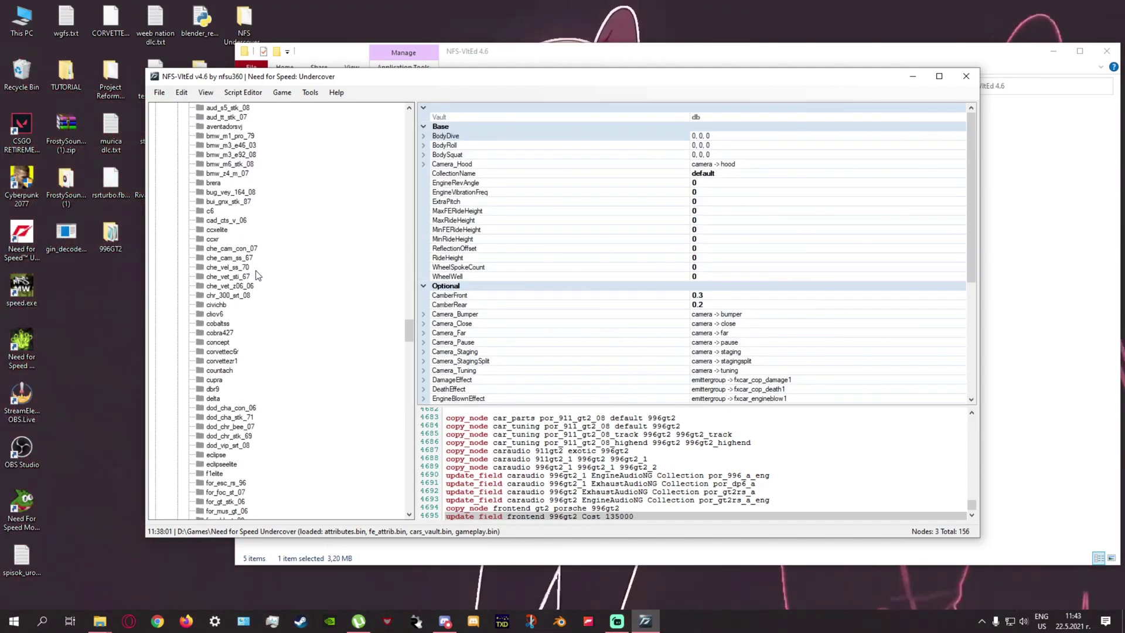
scroll(276, 275, down, 16)
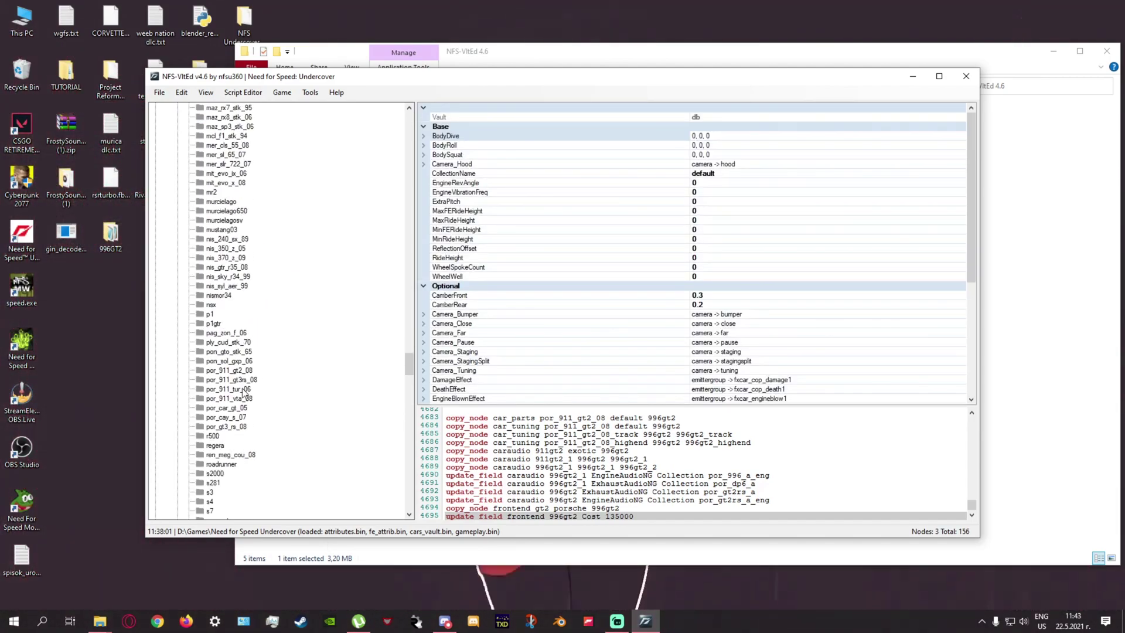
click(229, 370)
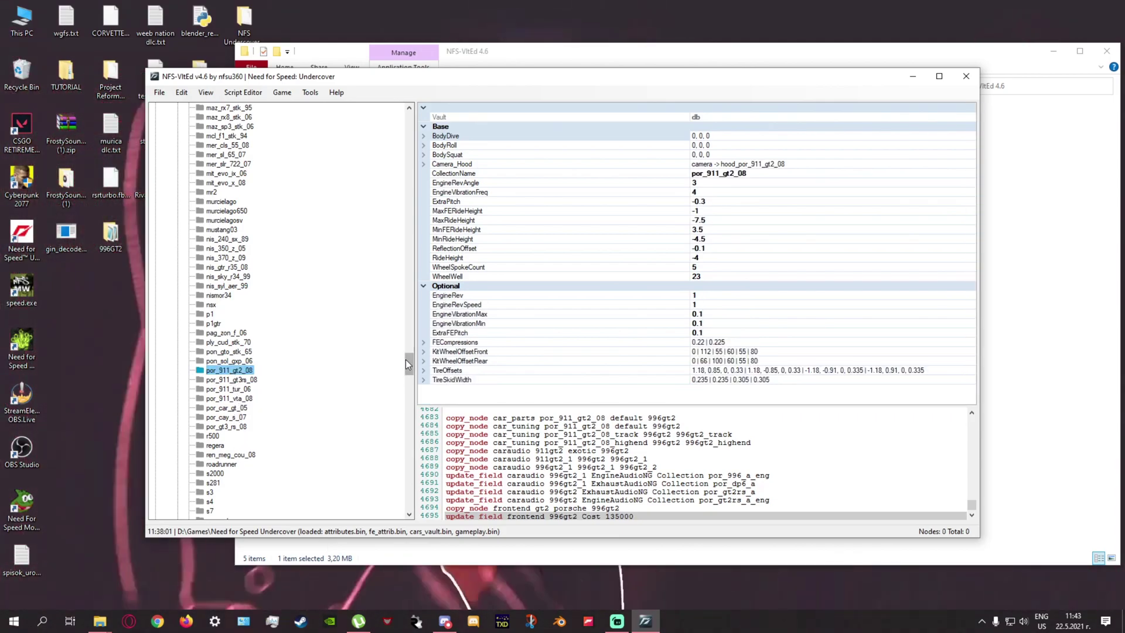
drag(407, 360, 408, 312)
click(204, 249)
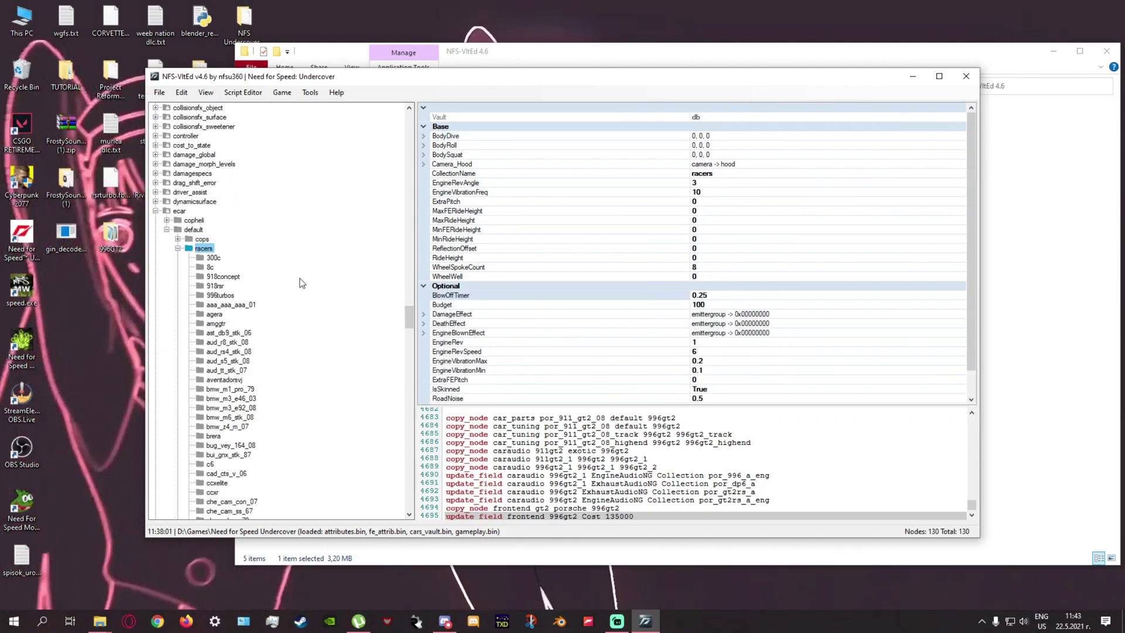
key(ctrl+v)
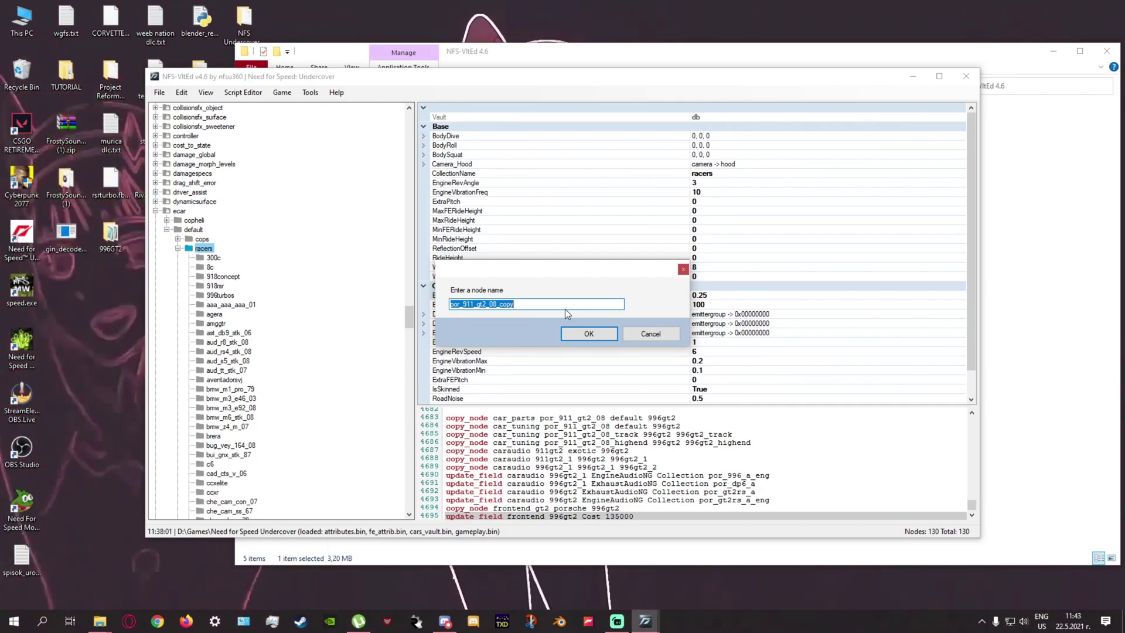
text(996gt2)
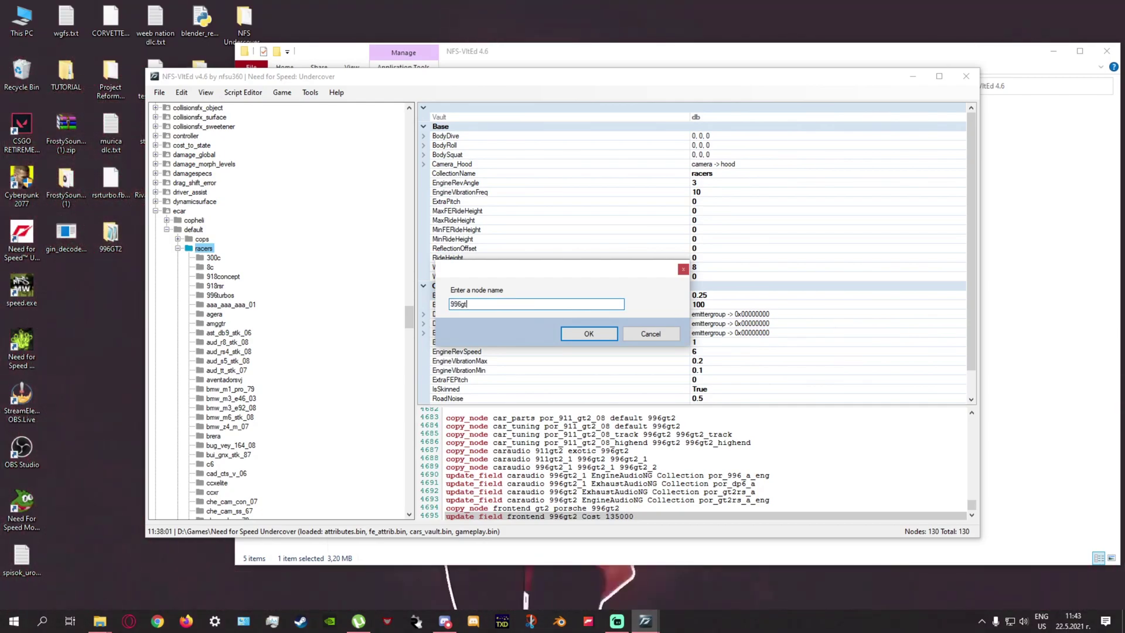
key(Return)
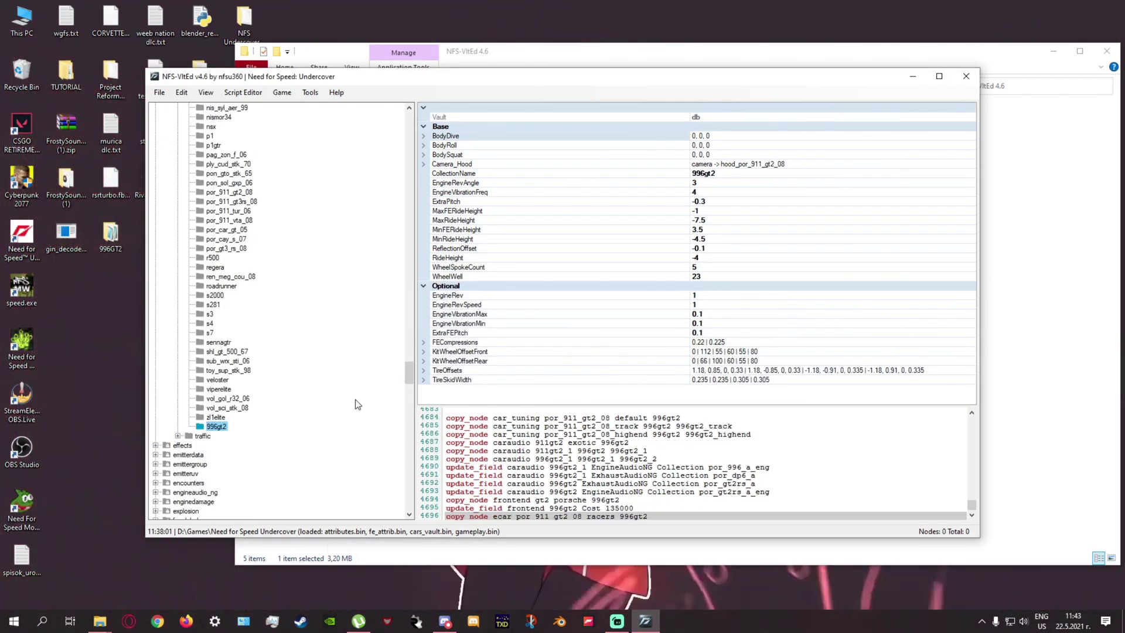
Check the Audio references of the 996gt2 pvehicle node and copy the name of the 996gt2 exotic caraudio node without renaming it.
scroll(377, 411, down, 1)
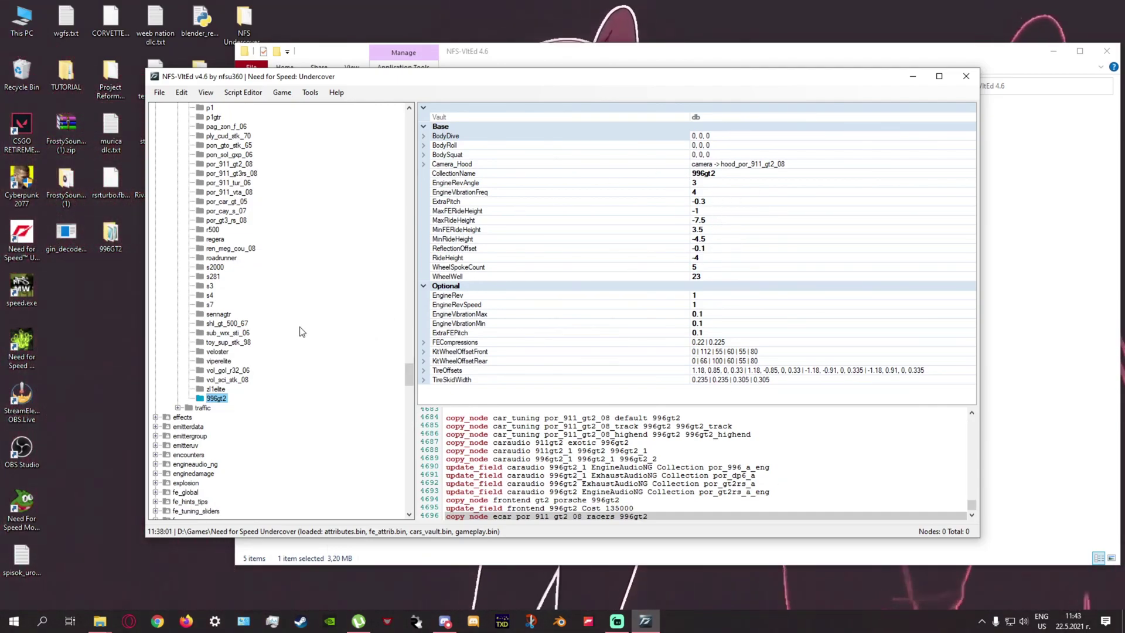
scroll(263, 350, down, 3)
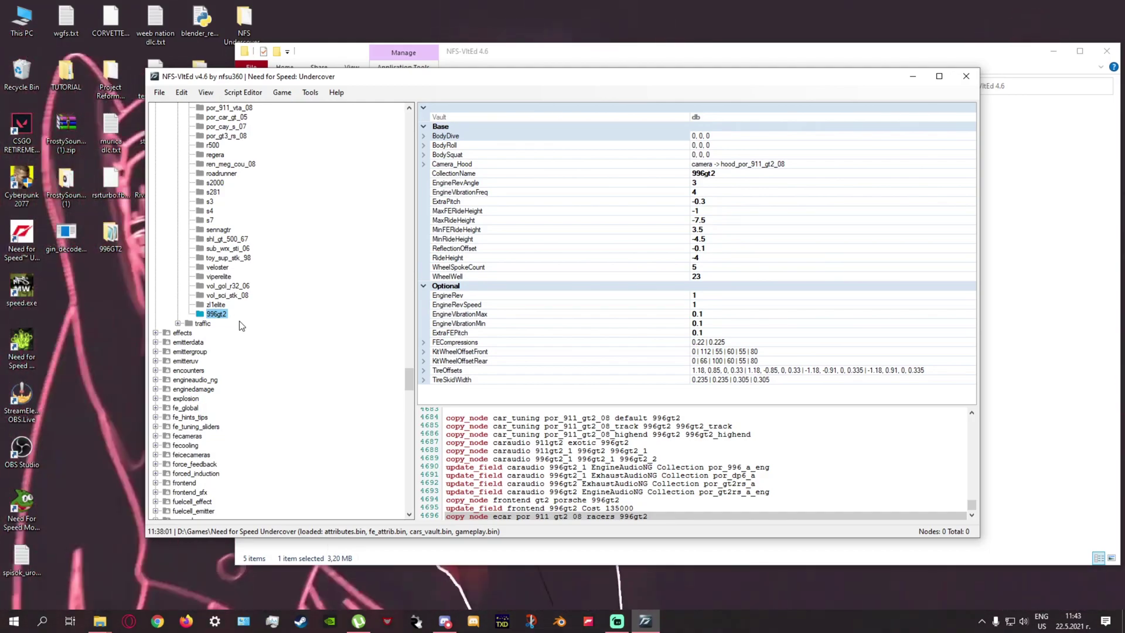
scroll(227, 290, down, 13)
scroll(229, 284, down, 20)
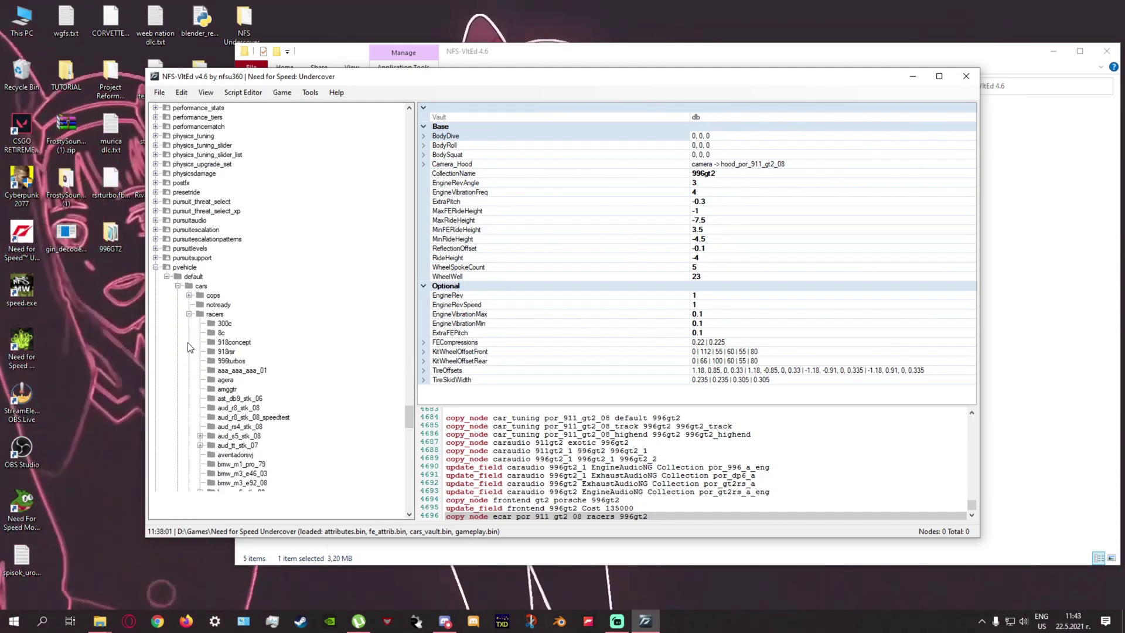
scroll(223, 311, down, 20)
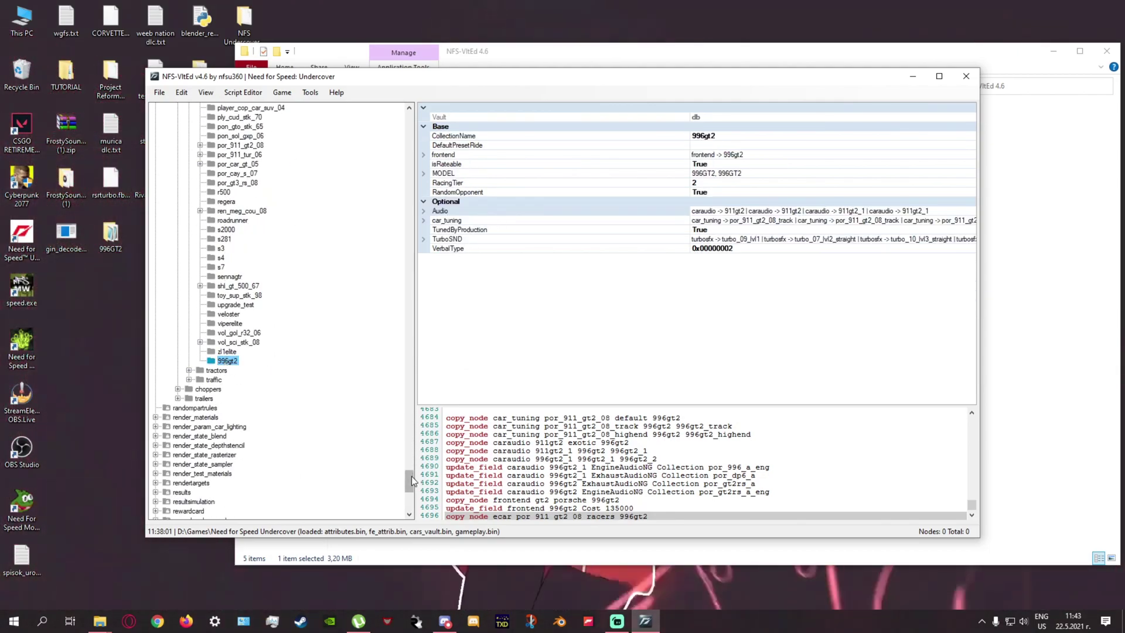
drag(411, 476, 406, 264)
scroll(325, 325, down, 2)
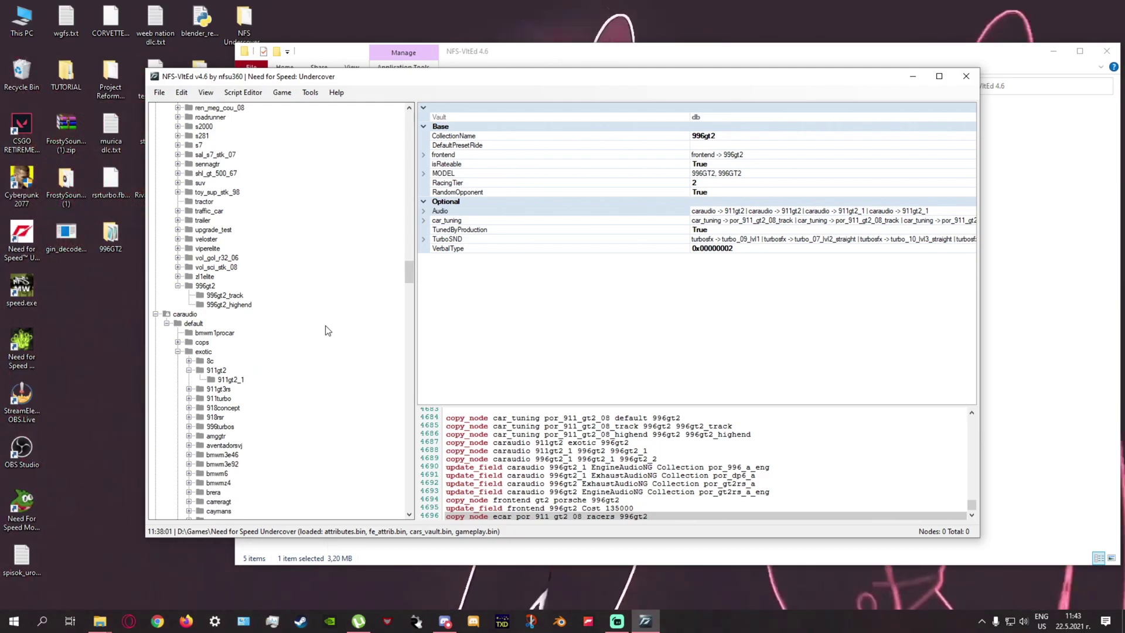
double_click(441, 213)
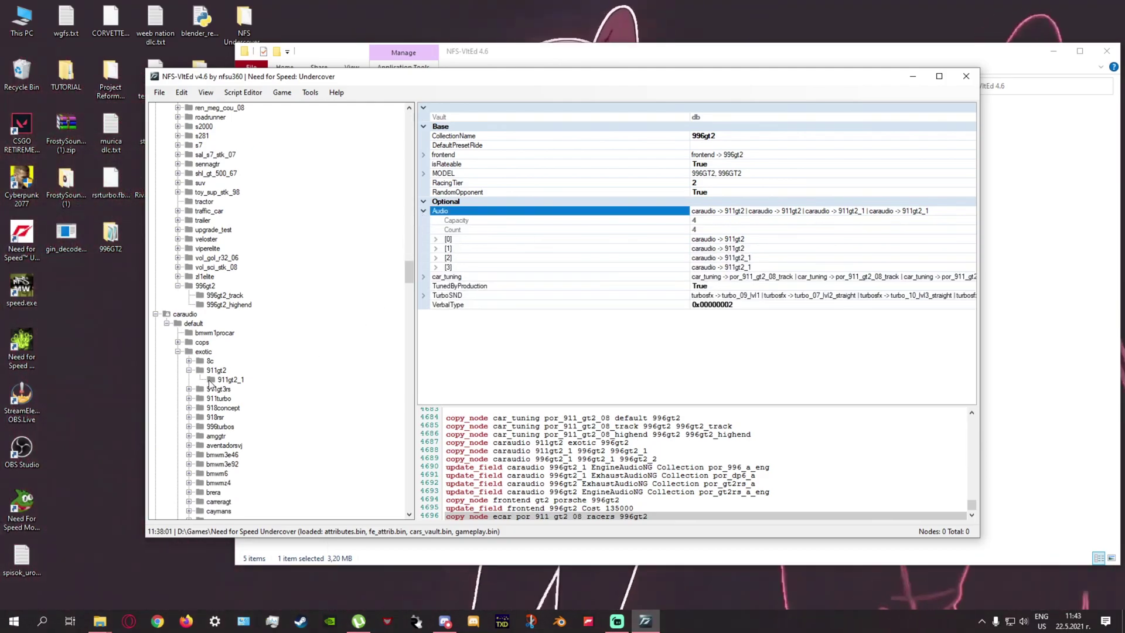
scroll(217, 328, down, 15)
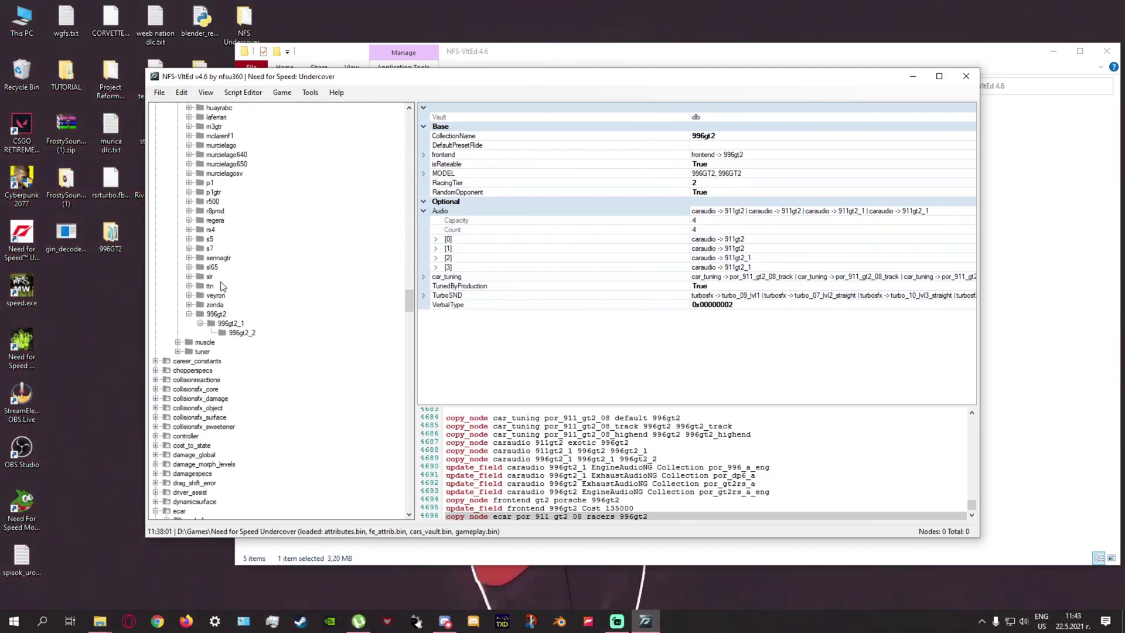
right_click(216, 314)
click(252, 363)
key(ctrl+c)
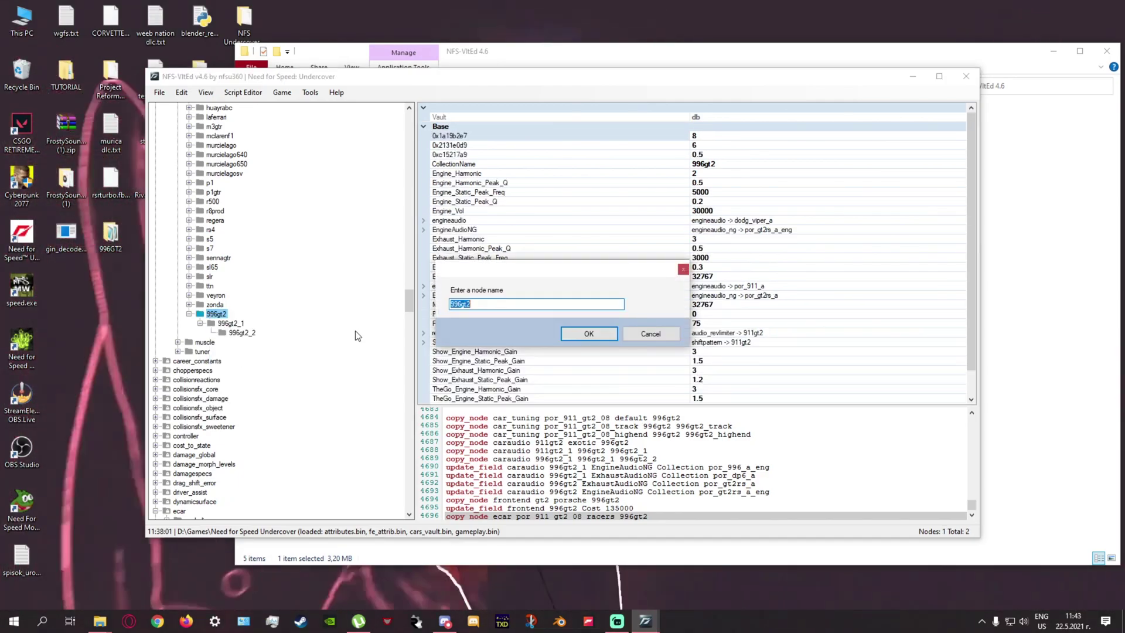
click(637, 335)
In the 996gt2 pvehicle node, set the collections of Audio entries [0] and [1] to 996gt2.
drag(410, 303, 416, 494)
click(225, 276)
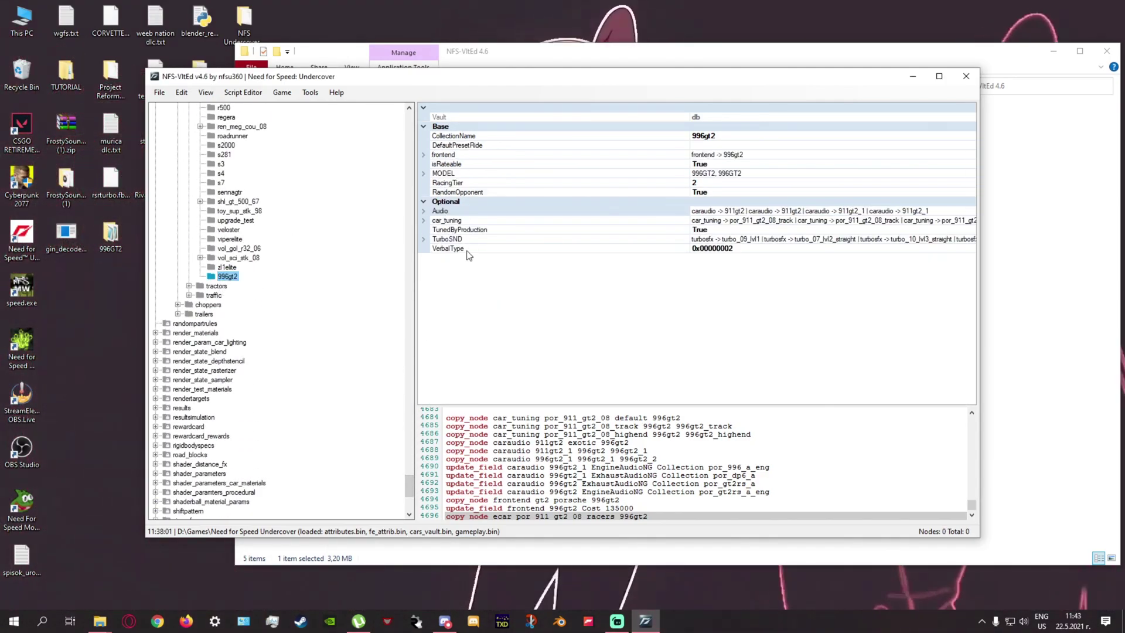
click(423, 211)
click(435, 266)
click(435, 257)
click(435, 248)
click(435, 238)
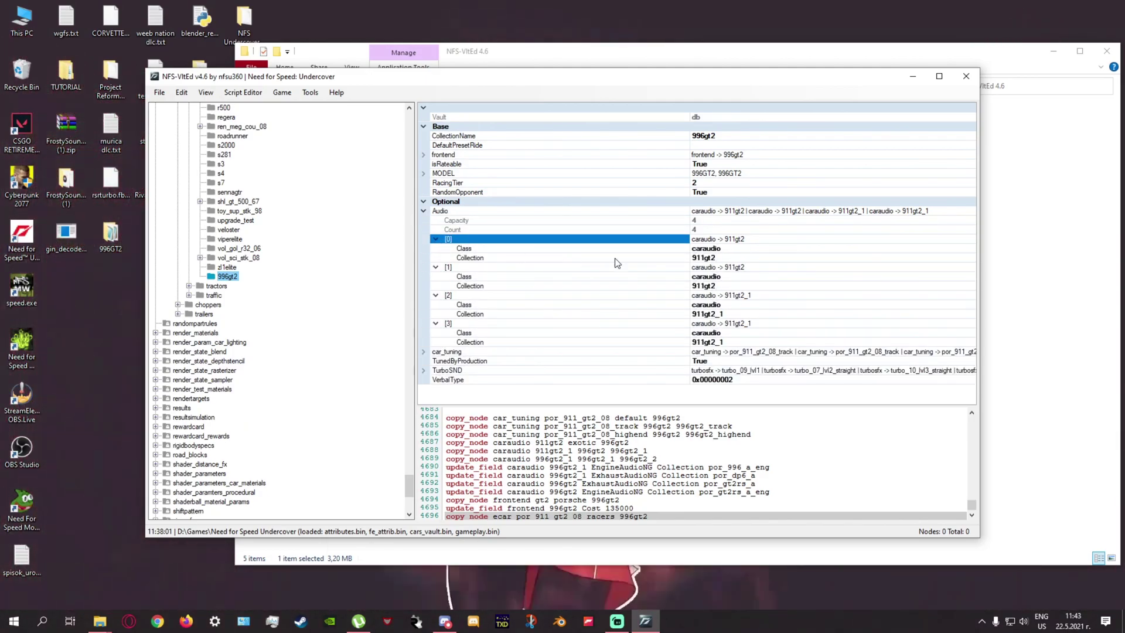
click(729, 259)
key(ctrl+v)
double_click(716, 286)
key(ctrl+v)
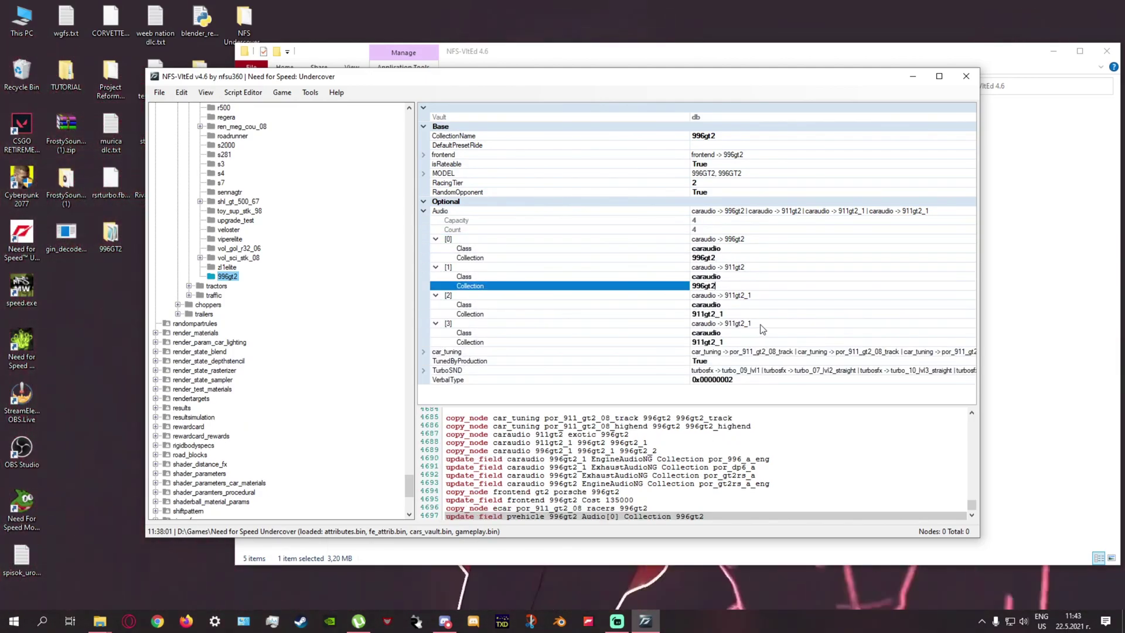
Set the collection of Audio entry [2] to 996gt2_1 and entry [3] to 996gt2_2, then collapse the Audio array.
click(758, 323)
click(743, 314)
text(996gt2)
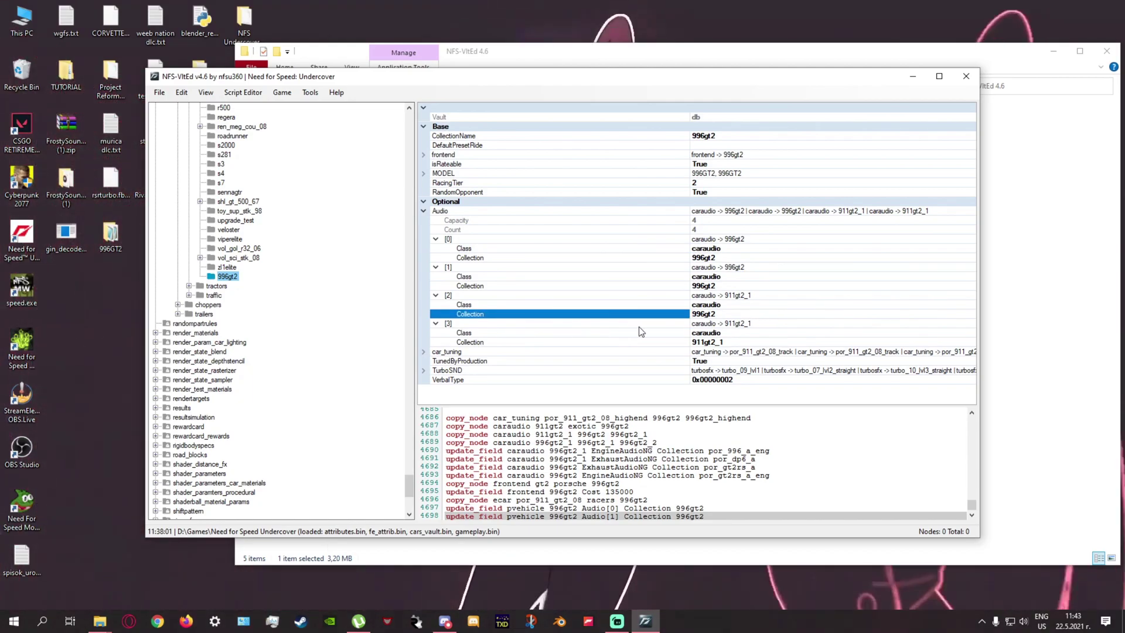
click(730, 343)
text(996gt2)
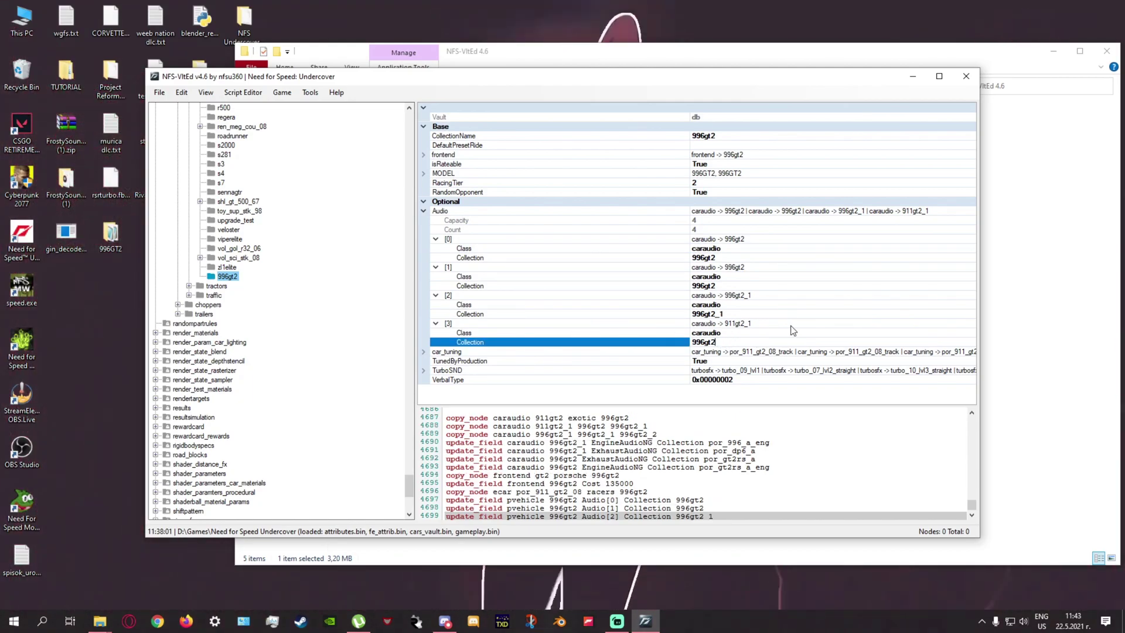
text(_2)
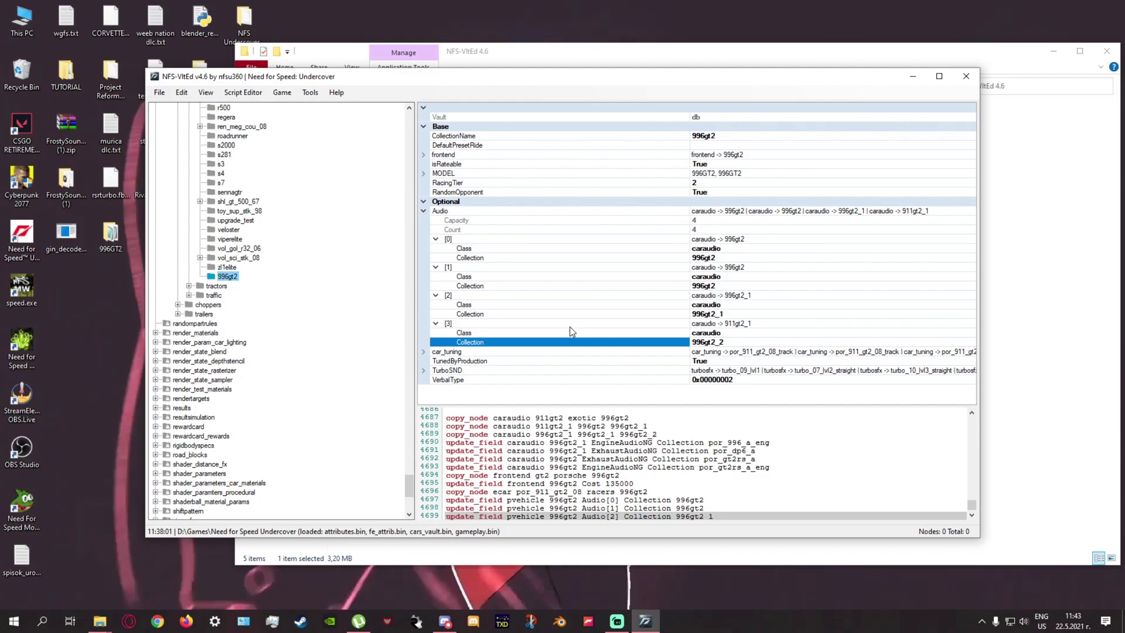
key(Return)
click(436, 323)
click(435, 296)
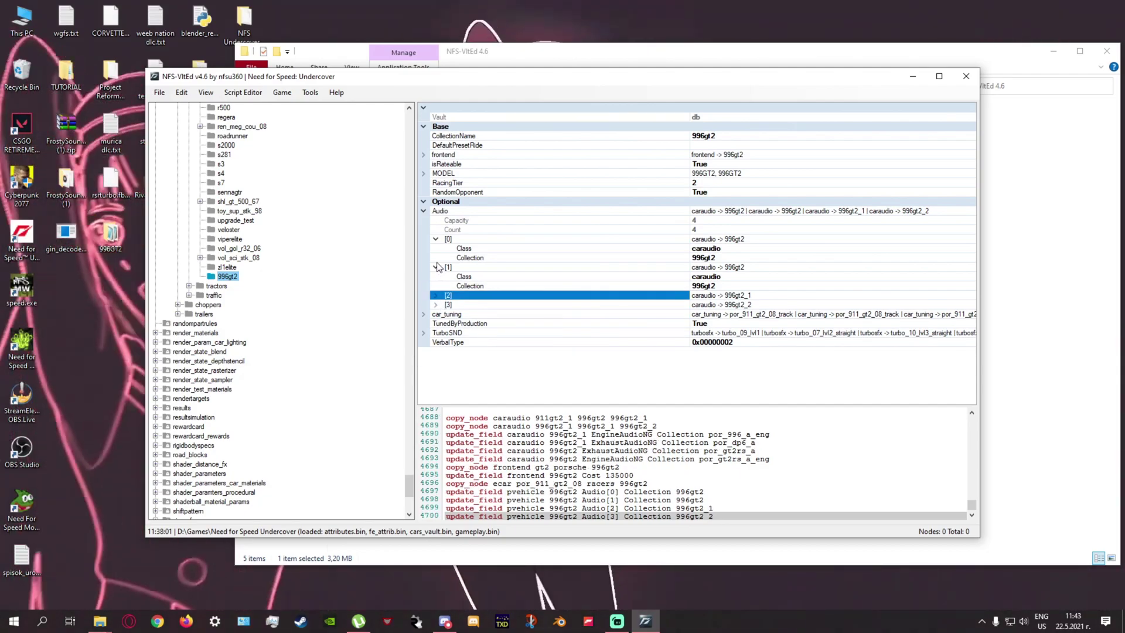
click(436, 267)
click(436, 239)
click(423, 212)
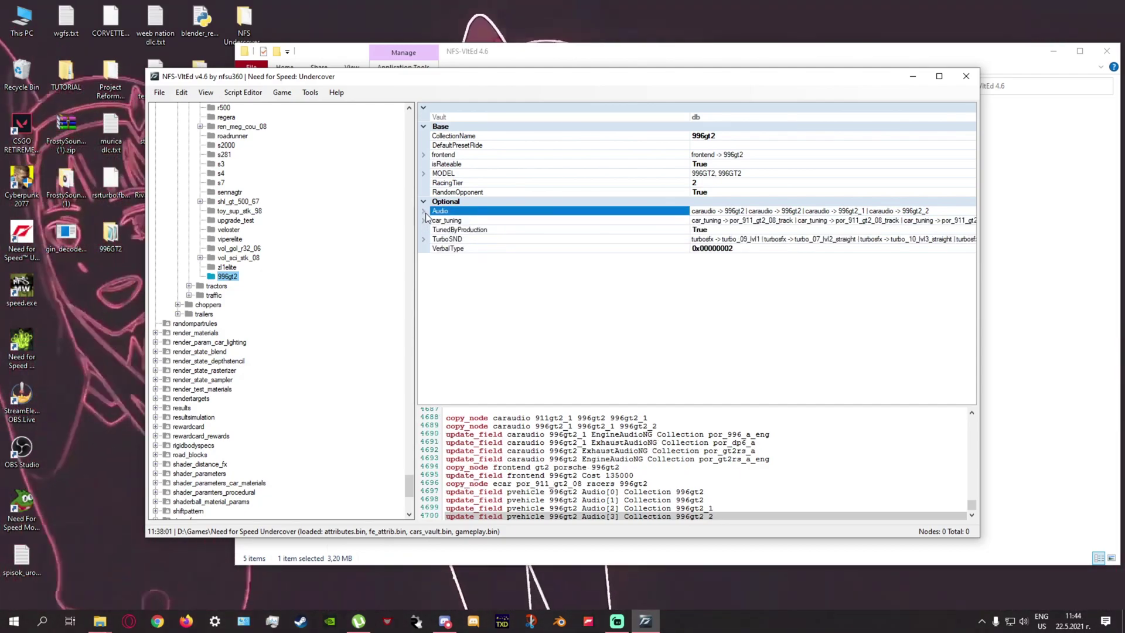
Copy the name of the 996gt2_track node under the 996gt2 car_tuning entry without renaming it.
drag(410, 480, 409, 297)
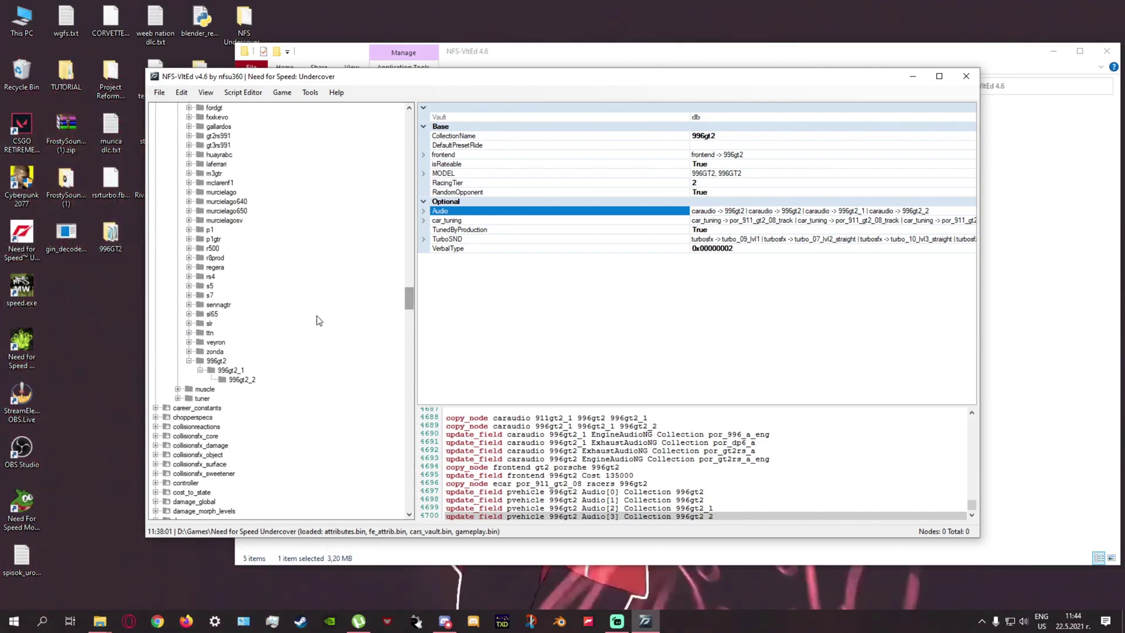
scroll(319, 321, up, 20)
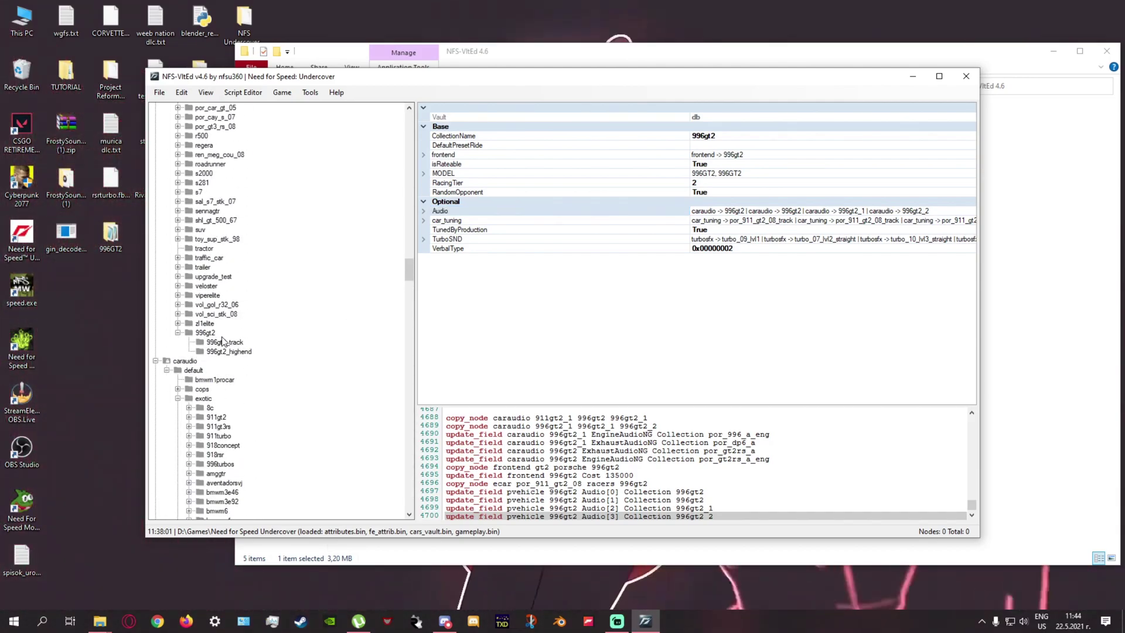
click(224, 342)
right_click(224, 341)
click(262, 389)
key(ctrl+c)
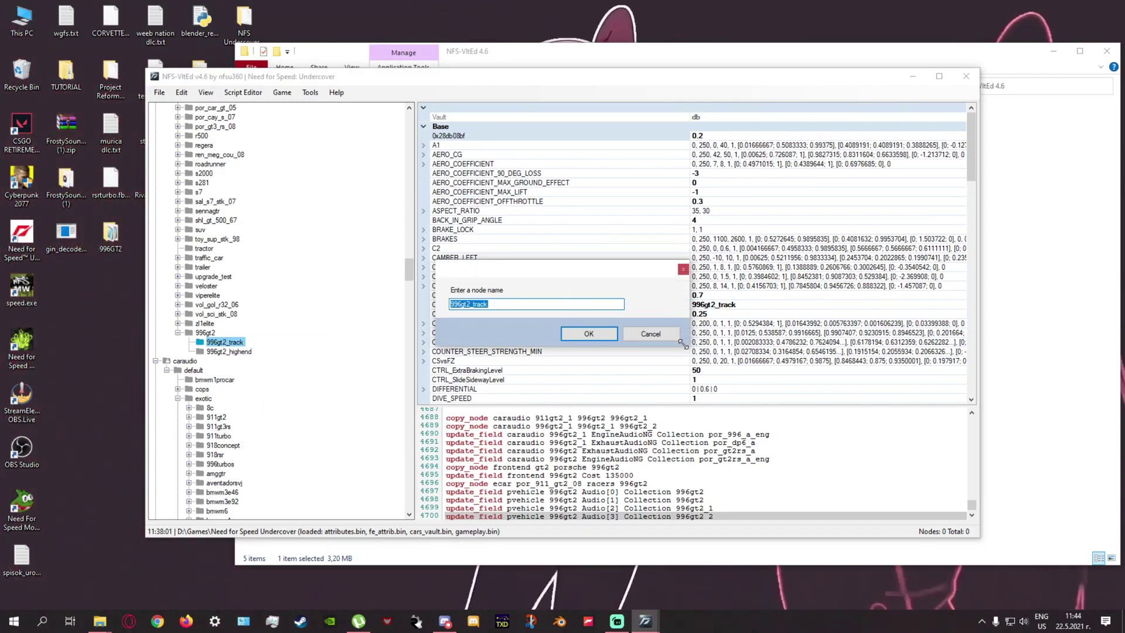
click(650, 334)
In the 996gt2 pvehicle node, set the collections of car_tuning entries [0] and [1] to 996gt2_track.
drag(404, 268, 408, 477)
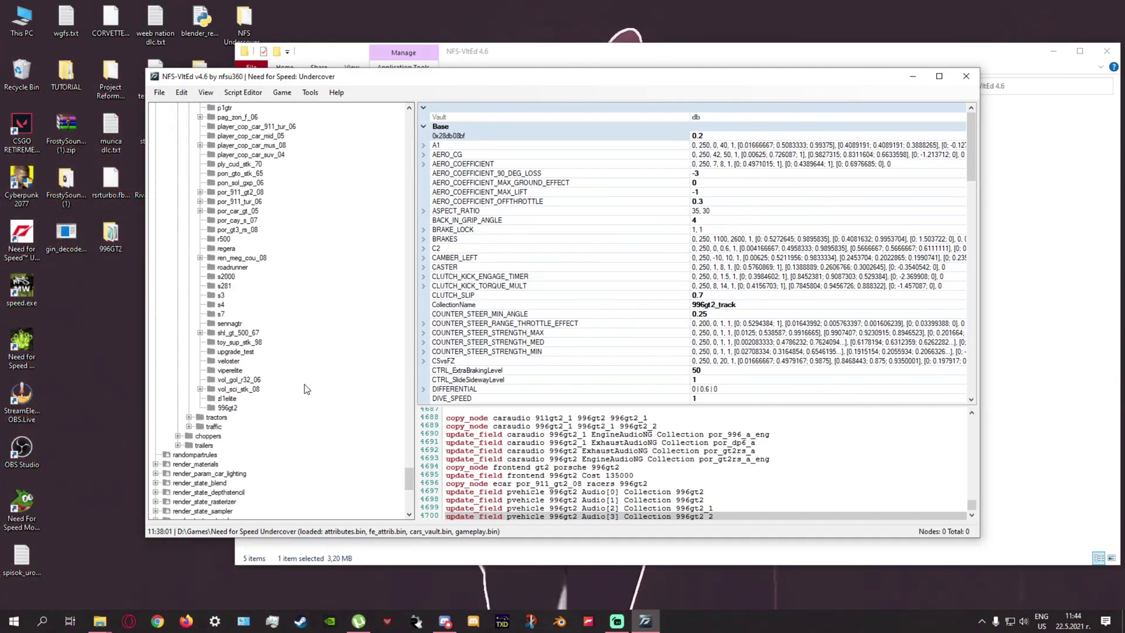
click(227, 407)
click(423, 221)
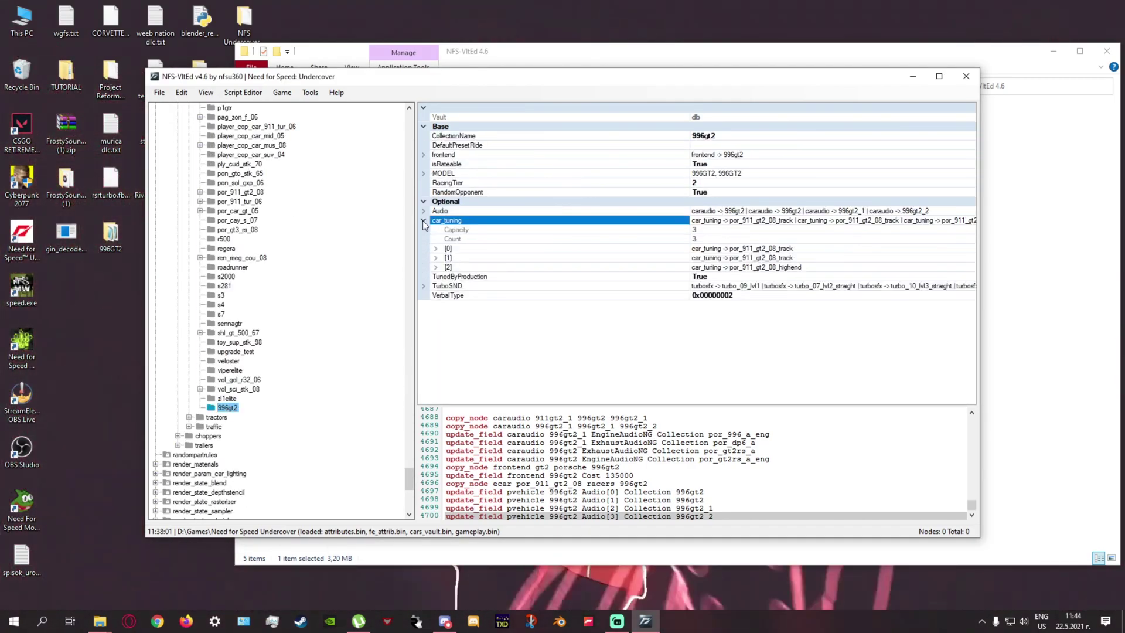
click(435, 249)
click(436, 276)
click(435, 305)
click(783, 267)
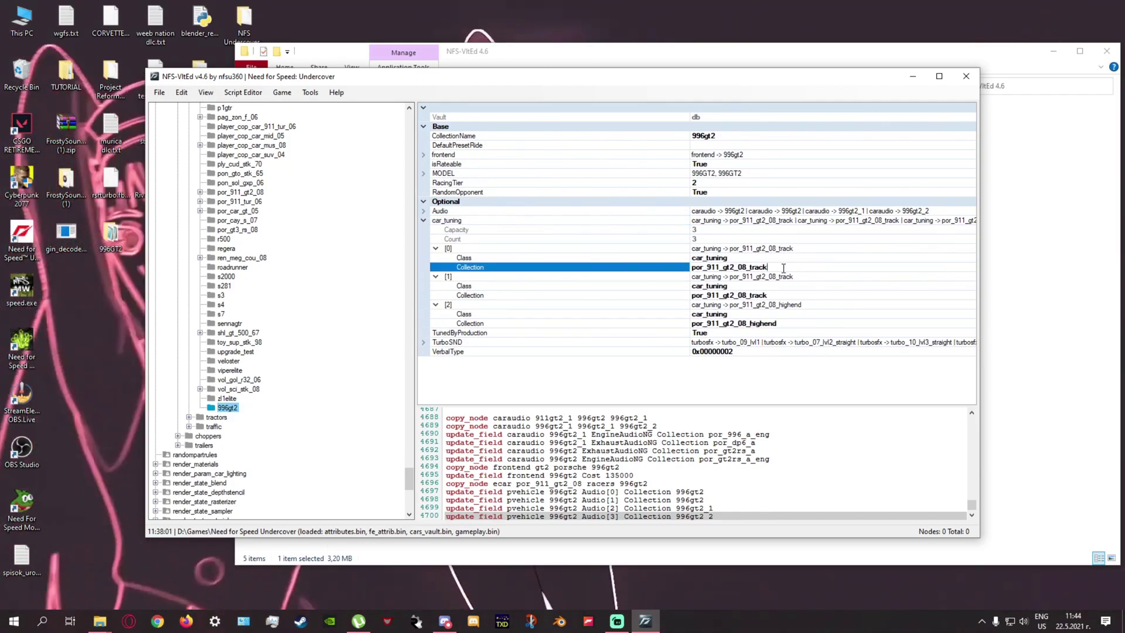
key(ctrl+v)
drag(783, 296, 706, 308)
key(ctrl+v)
Set the collection of car_tuning entry [2] to 996gt2_highend and collapse the car_tuning array.
click(797, 326)
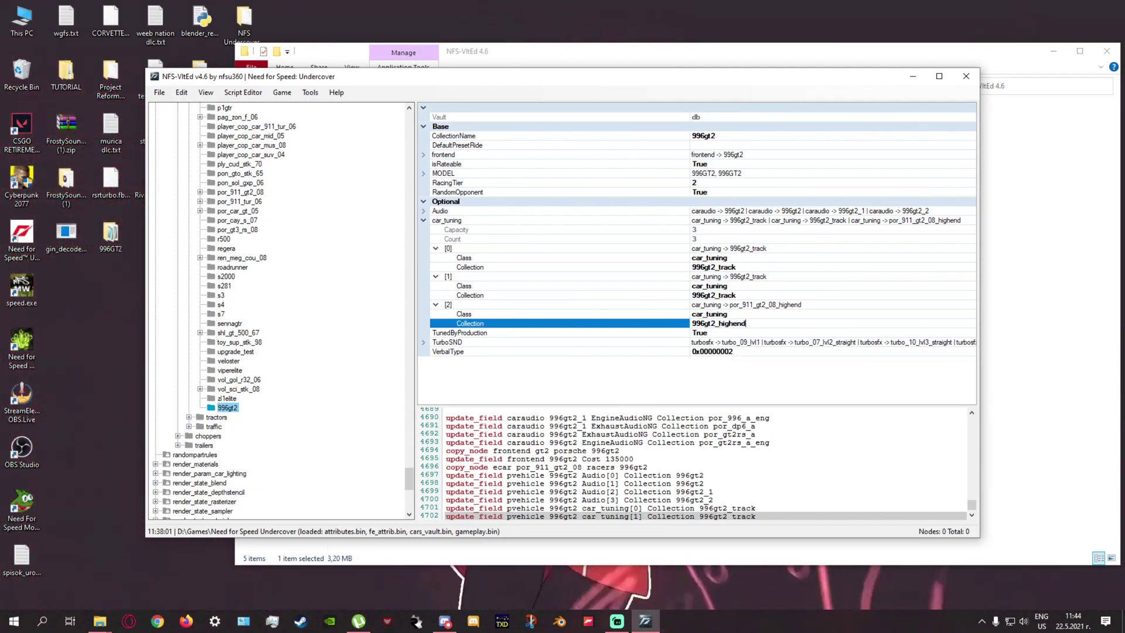
key(Up)
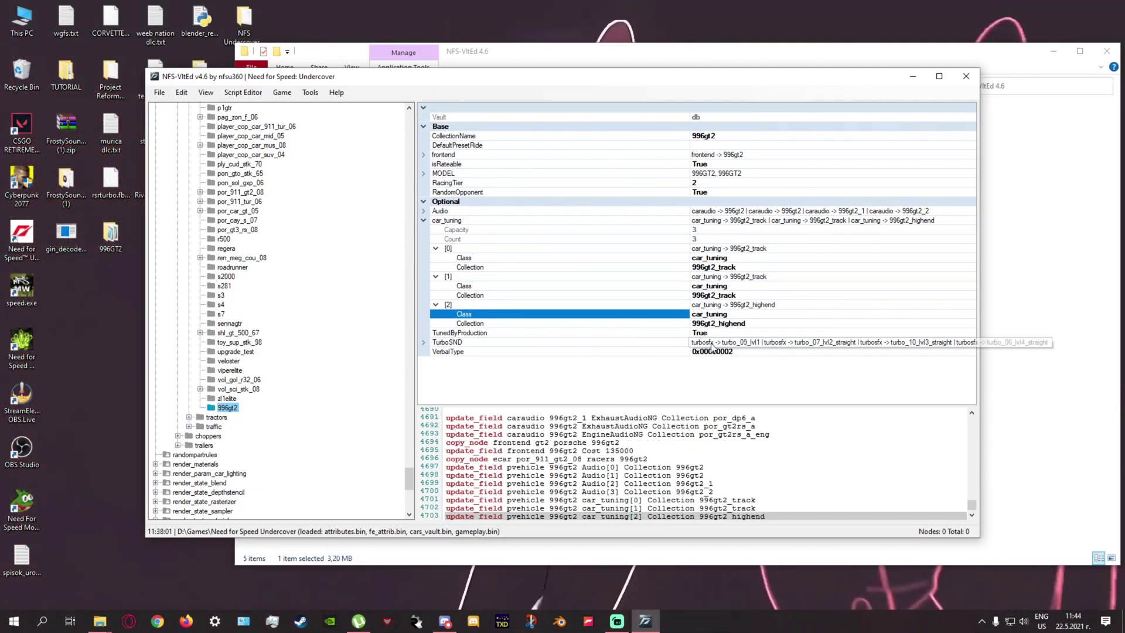
click(435, 304)
click(435, 276)
click(442, 231)
click(436, 248)
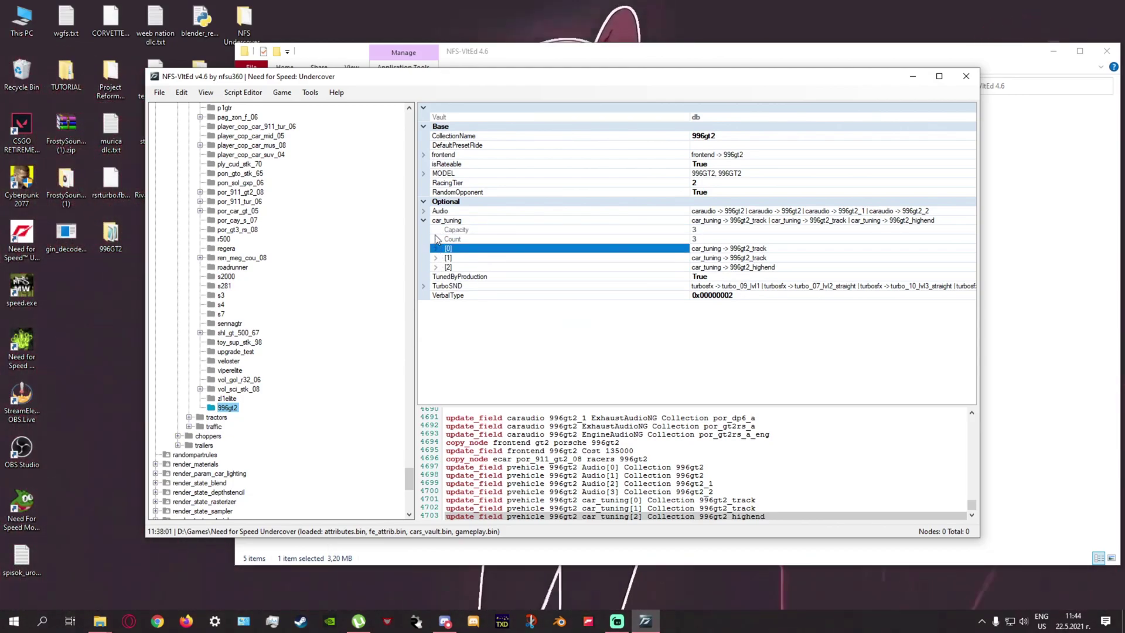
click(424, 220)
Check the turbosfx references in the TurboSND array of the 996gt2 pvehicle node without editing them.
click(424, 240)
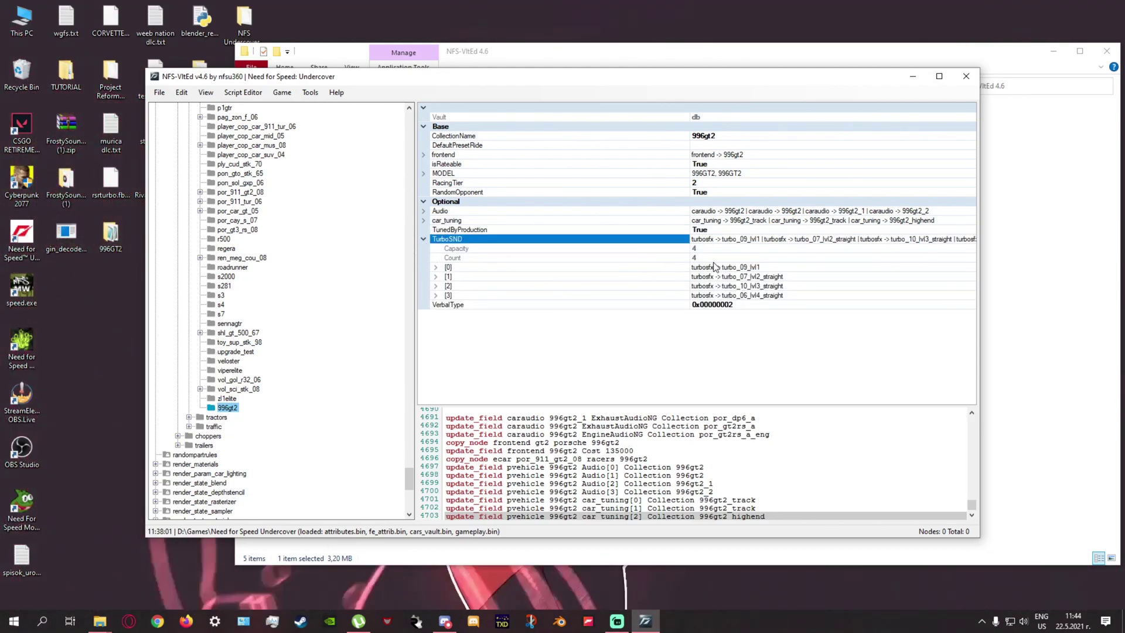
click(764, 276)
click(768, 296)
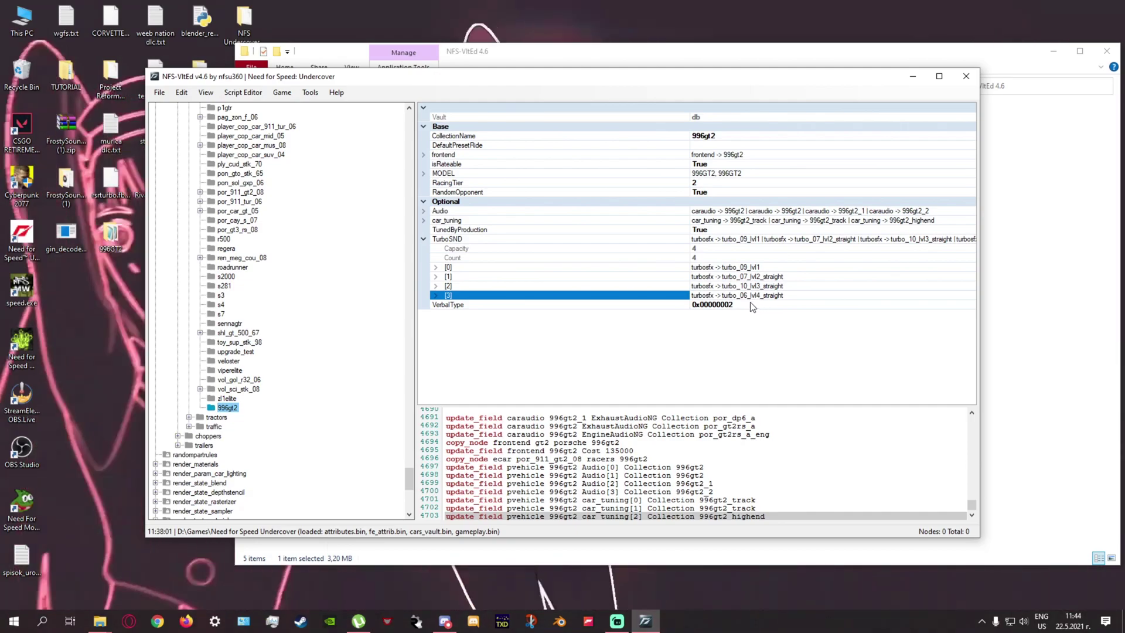
click(425, 238)
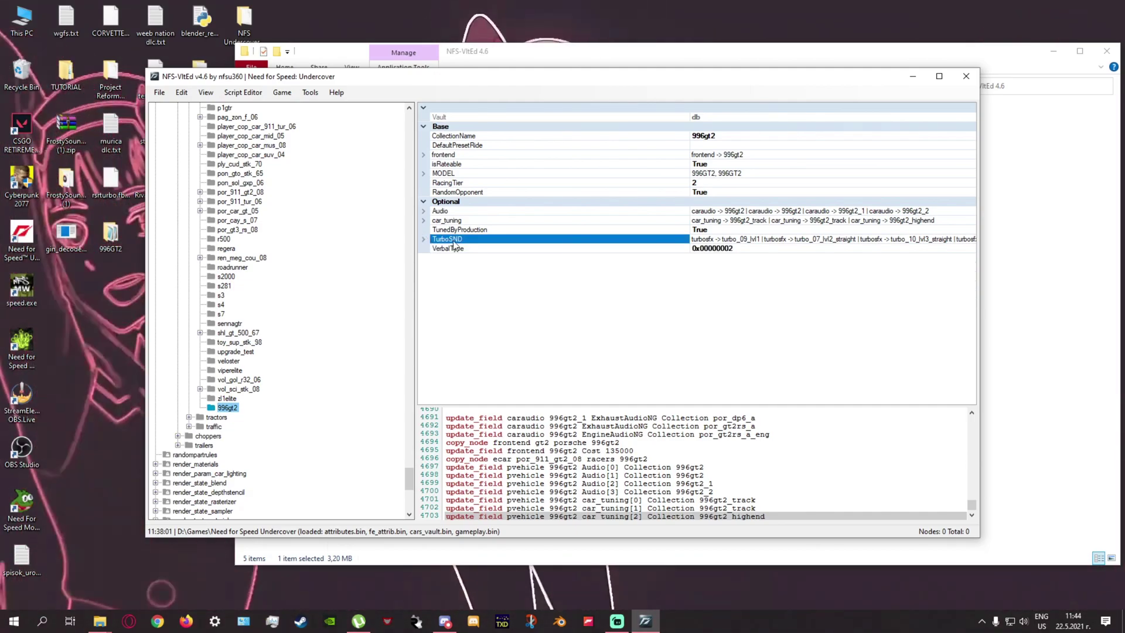
Look back through the database tree from the 996gt2 pvehicle node to the 996gt2 nodes under exotic caraudio.
scroll(276, 286, down, 2)
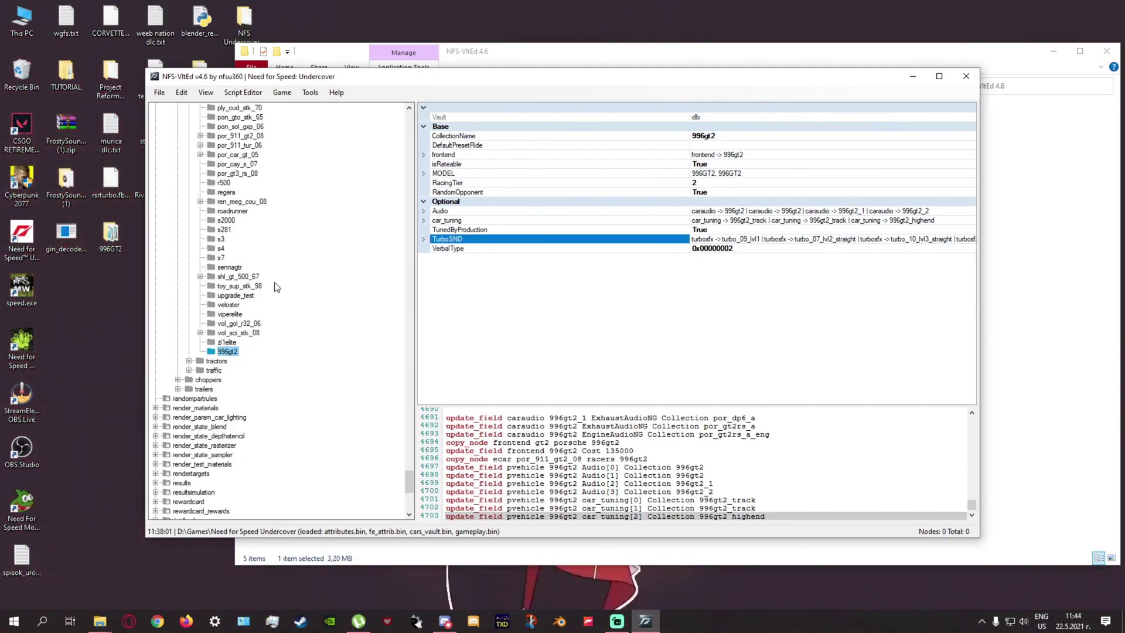
scroll(568, 458, down, 1)
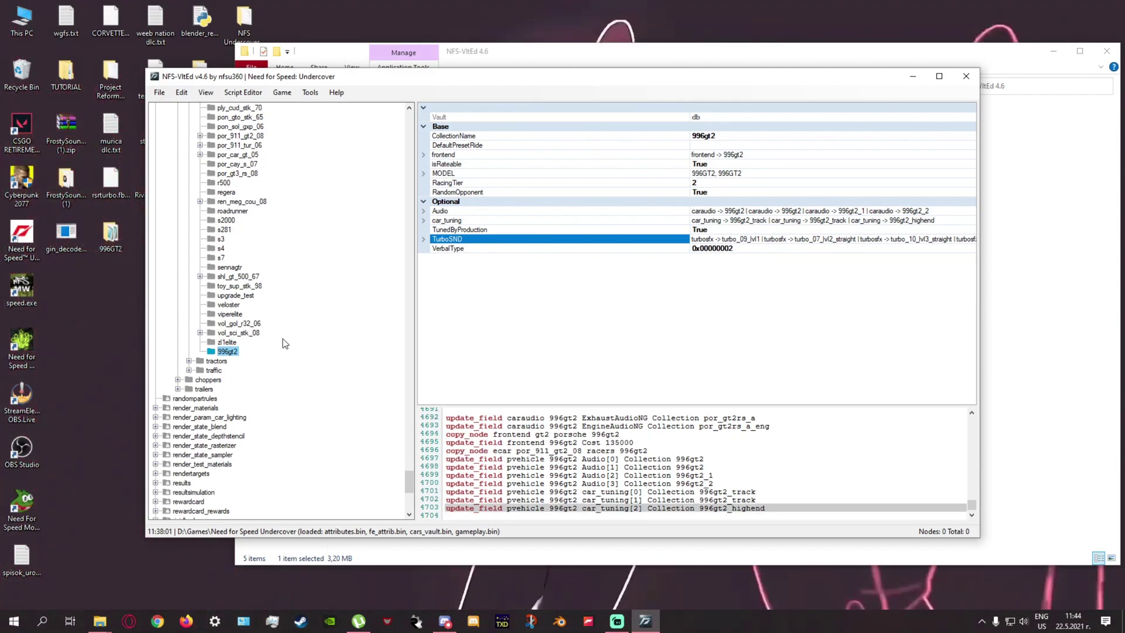
scroll(282, 339, up, 13)
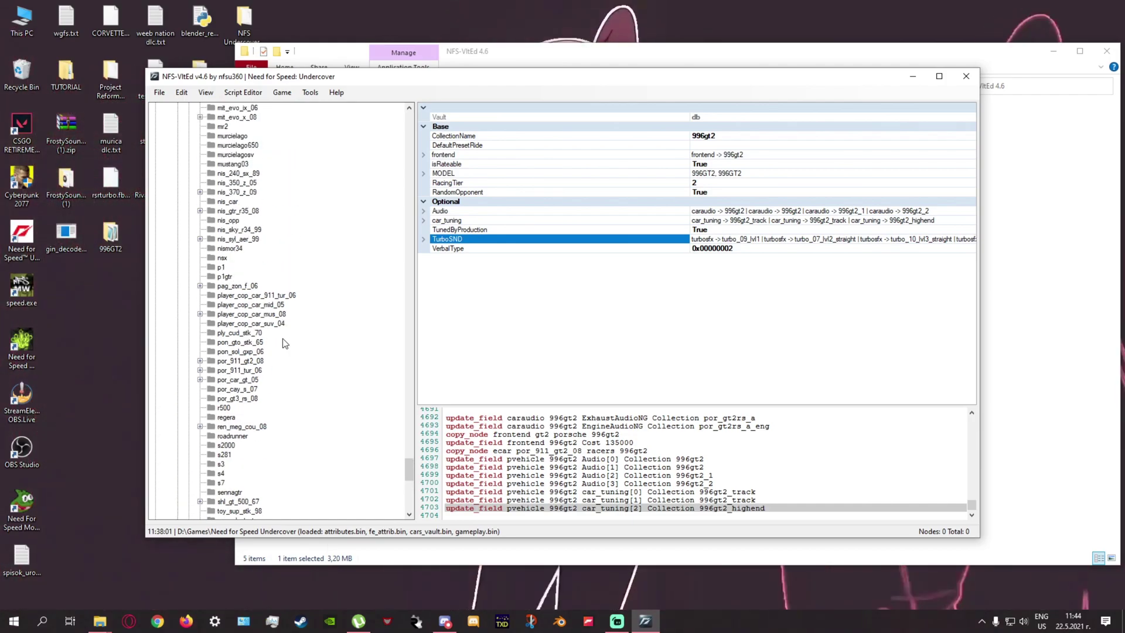
scroll(261, 289, up, 20)
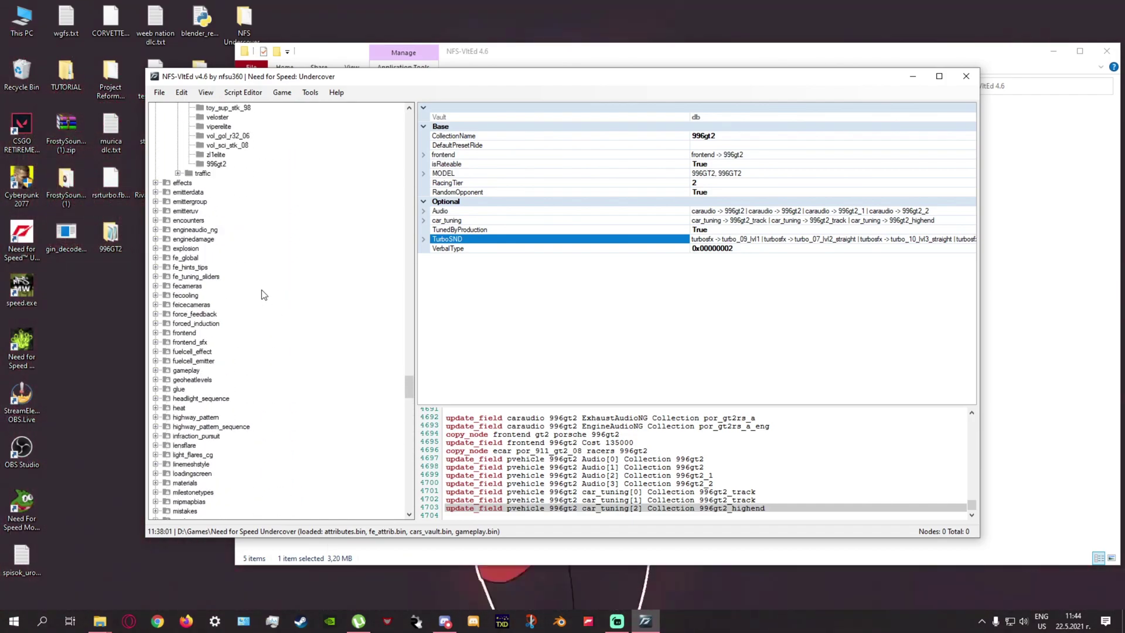
scroll(261, 289, up, 15)
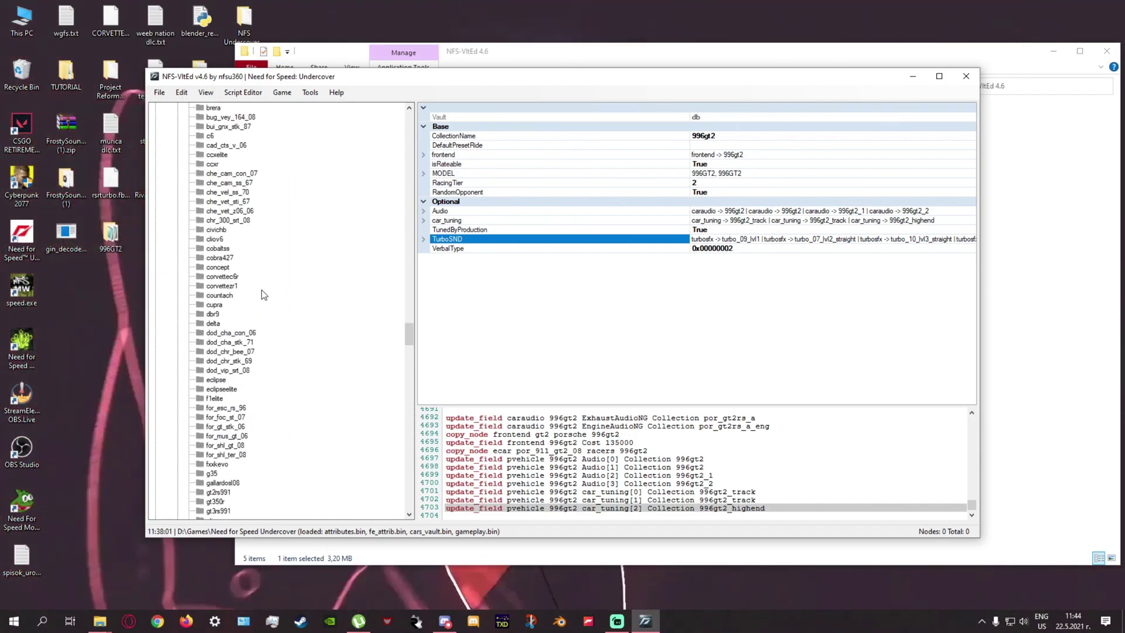
scroll(261, 289, up, 3)
scroll(255, 290, down, 1)
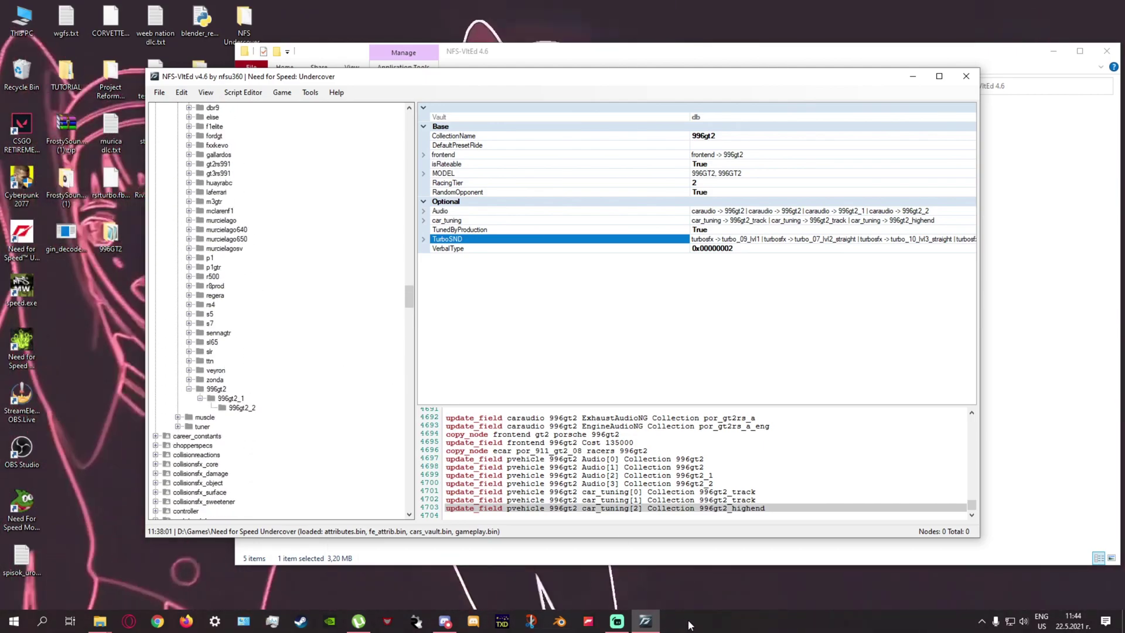
click(616, 620)
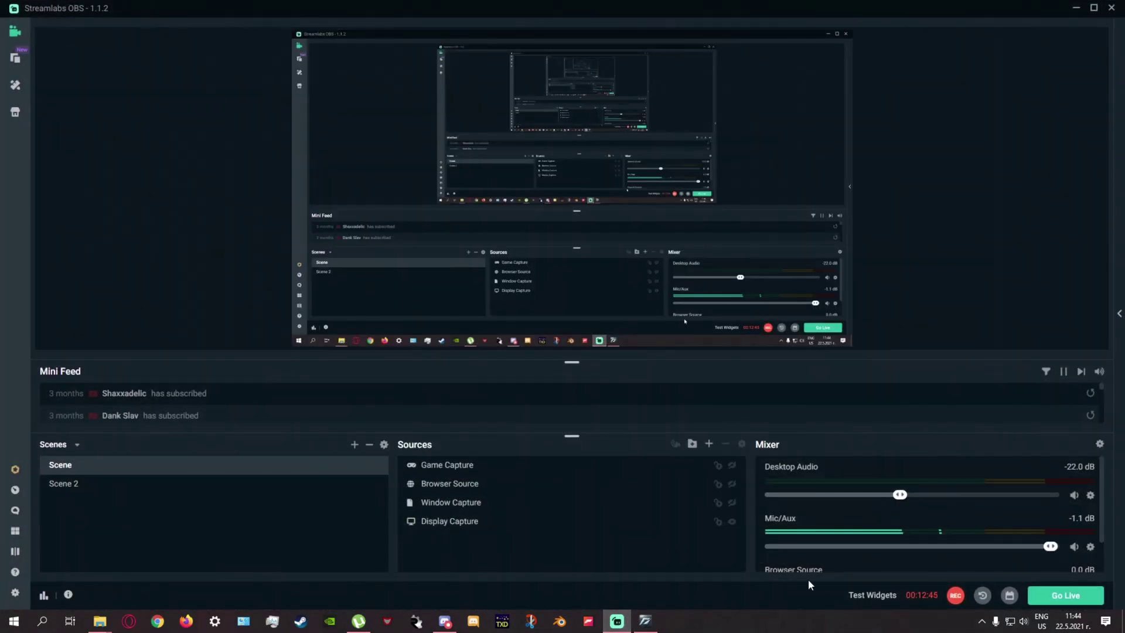
click(620, 623)
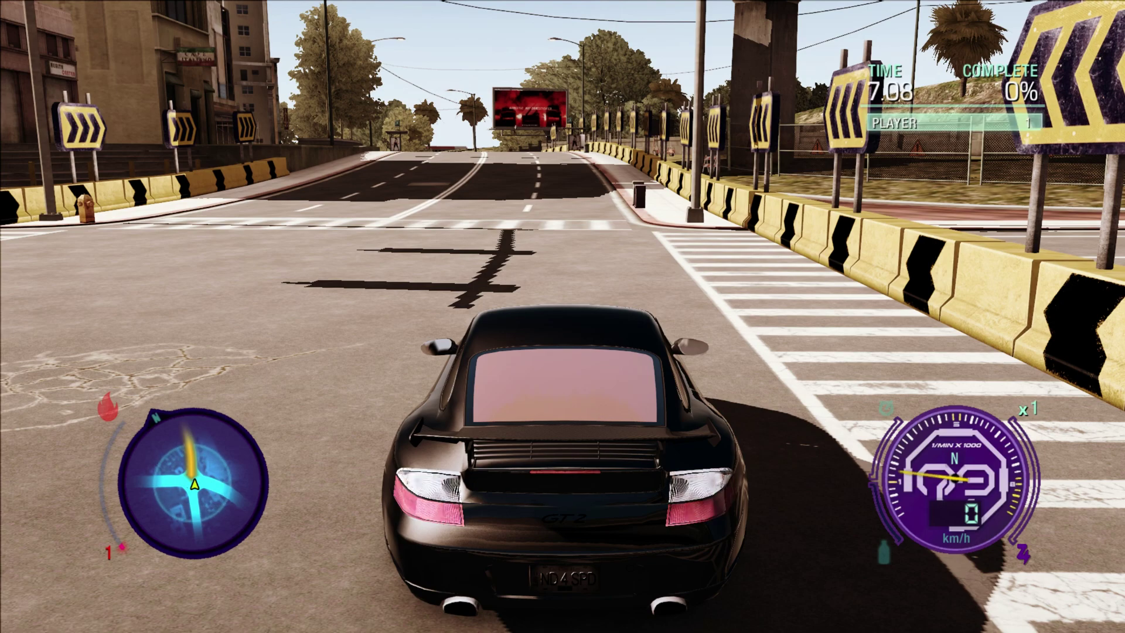
key(Up)
key(Up)
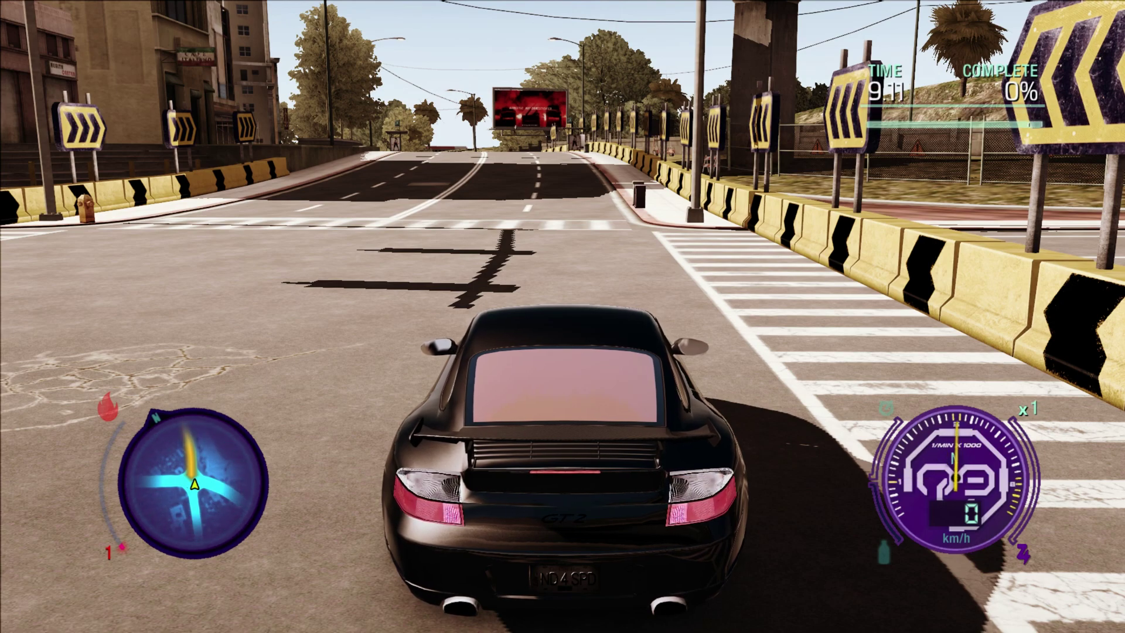
key(Up)
key(Up)
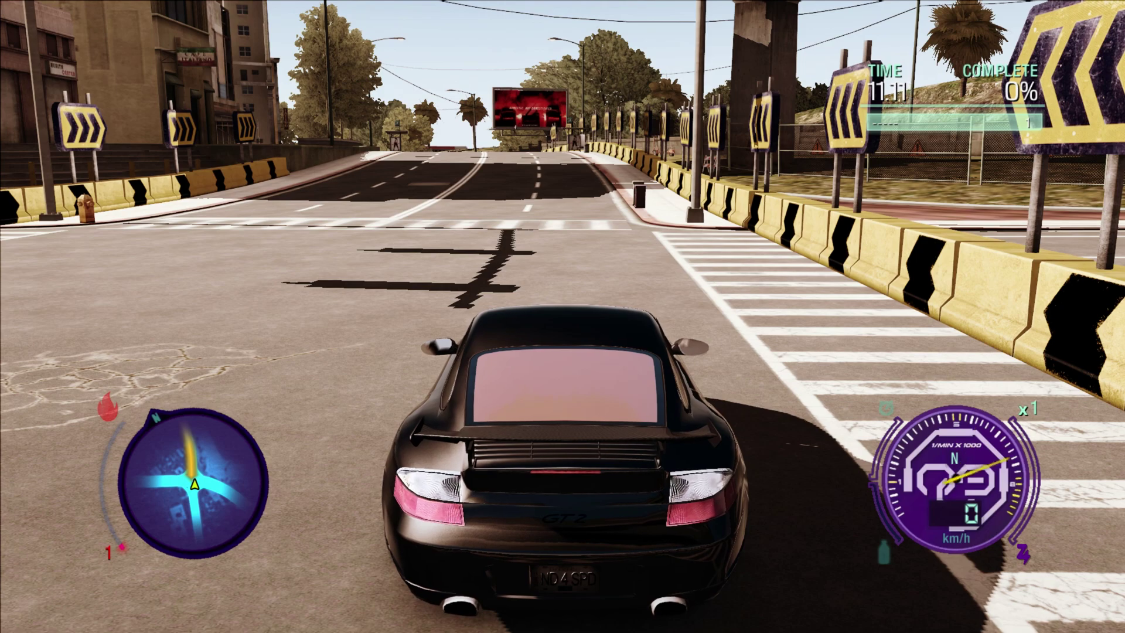
key(Up)
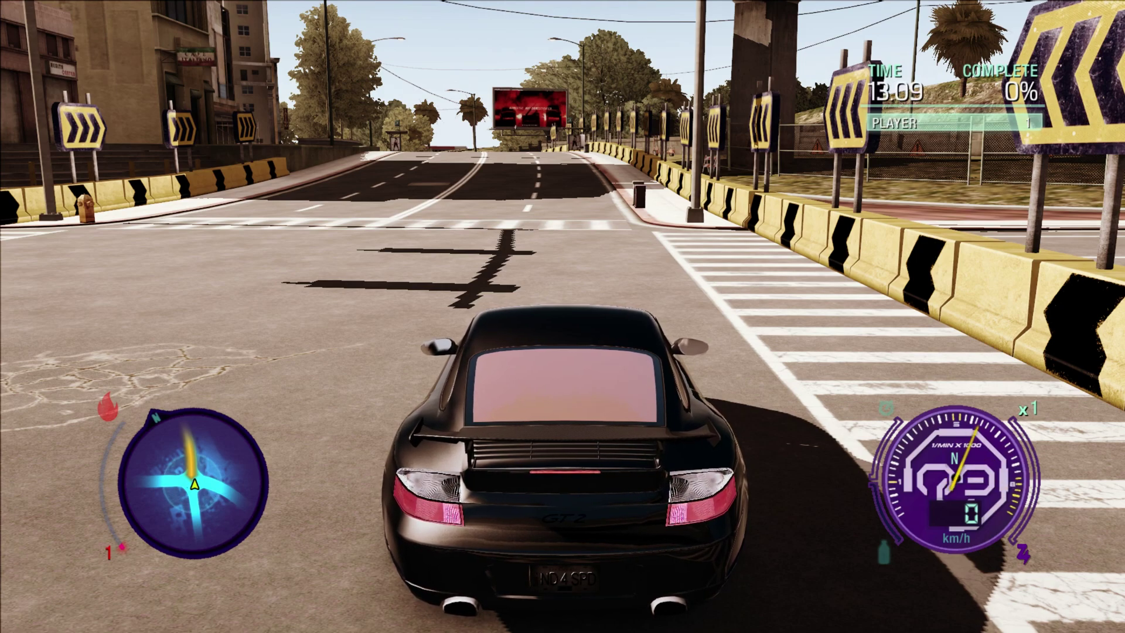
key(Up)
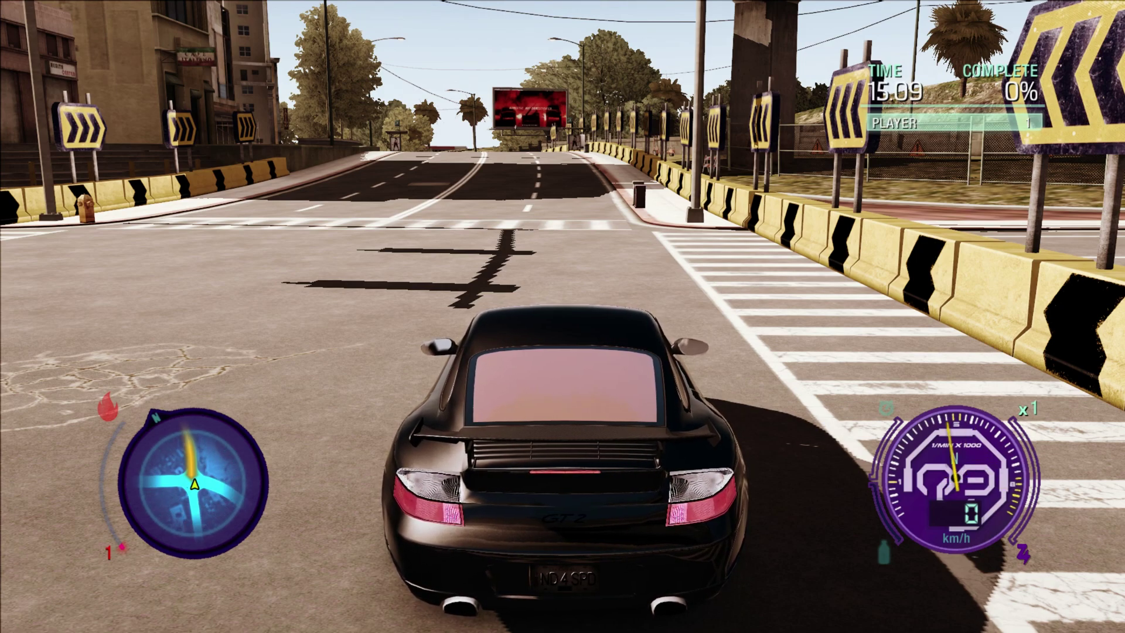
key(Up)
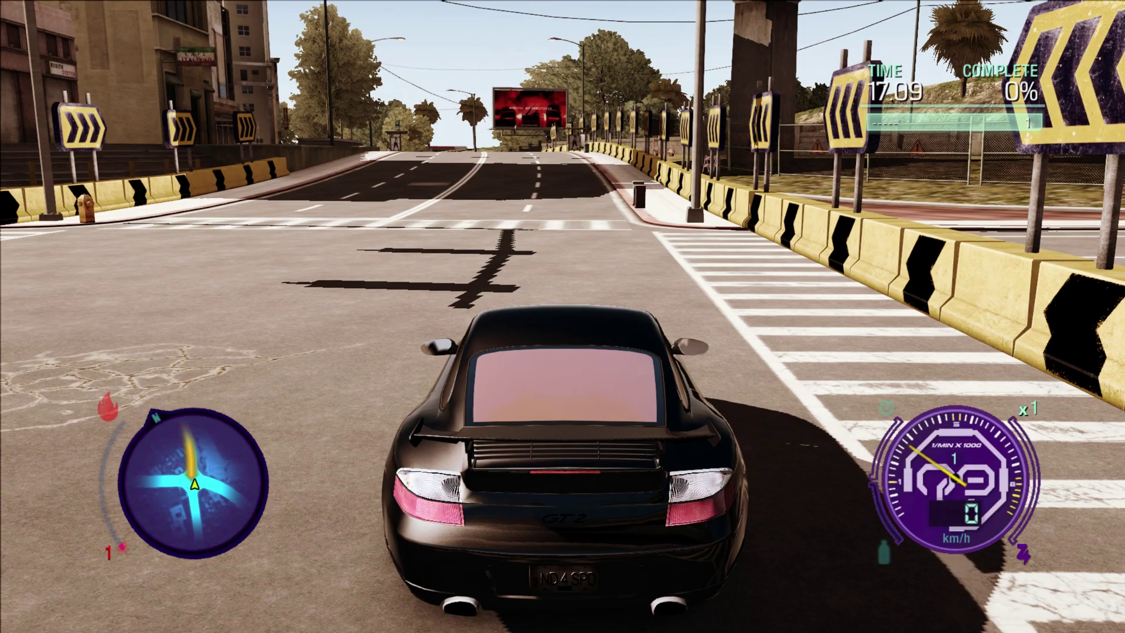
key(Up)
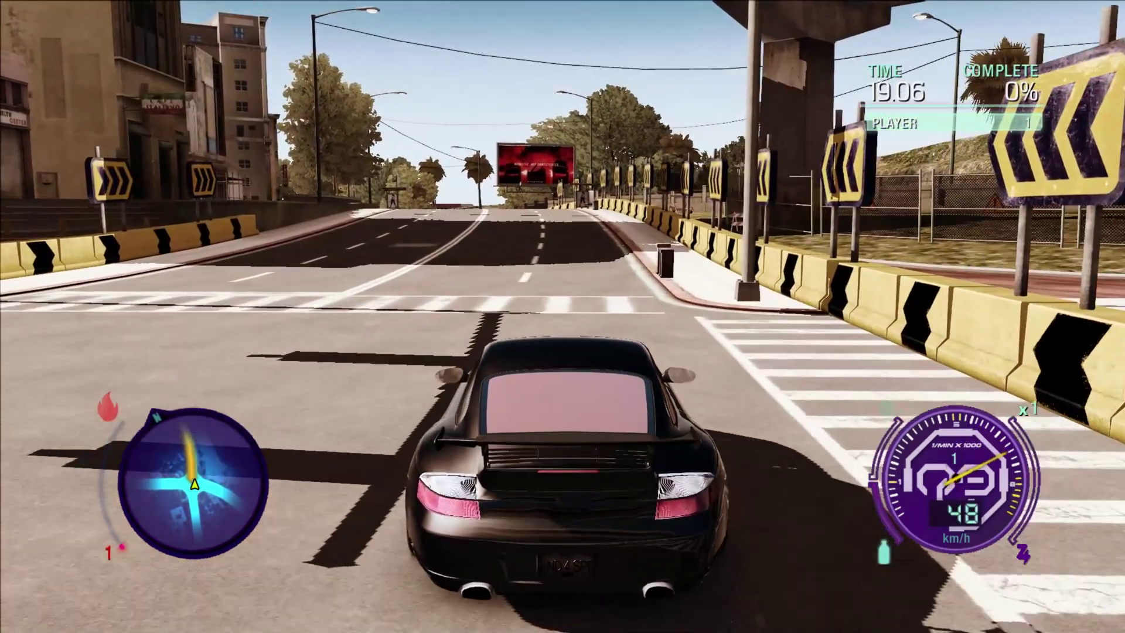
key(Up)
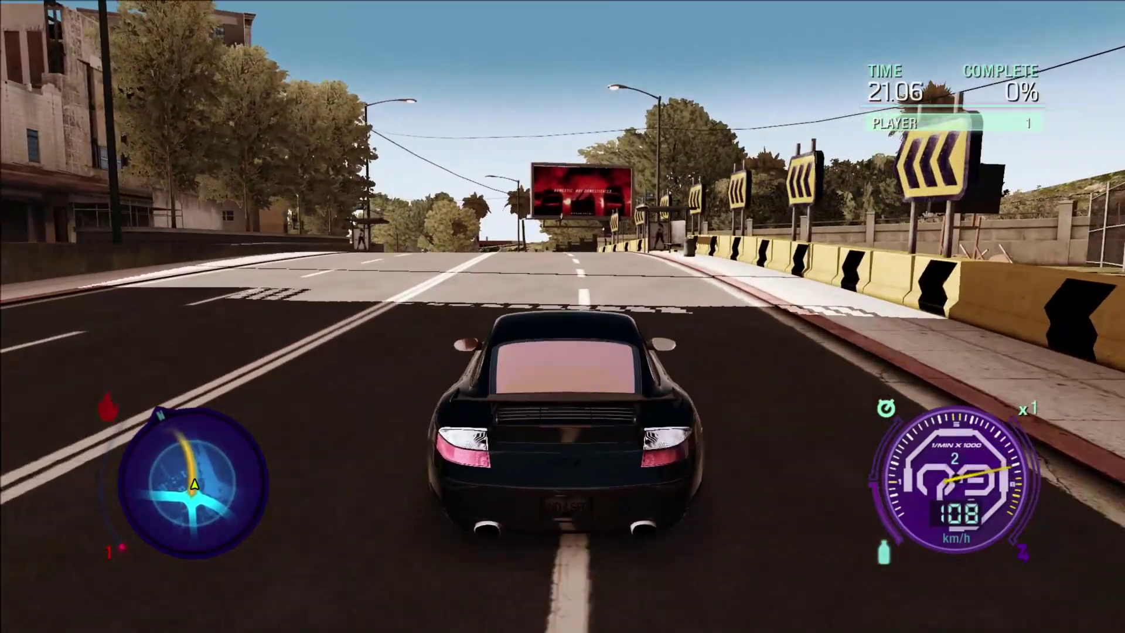
key(Up)
key(Left)
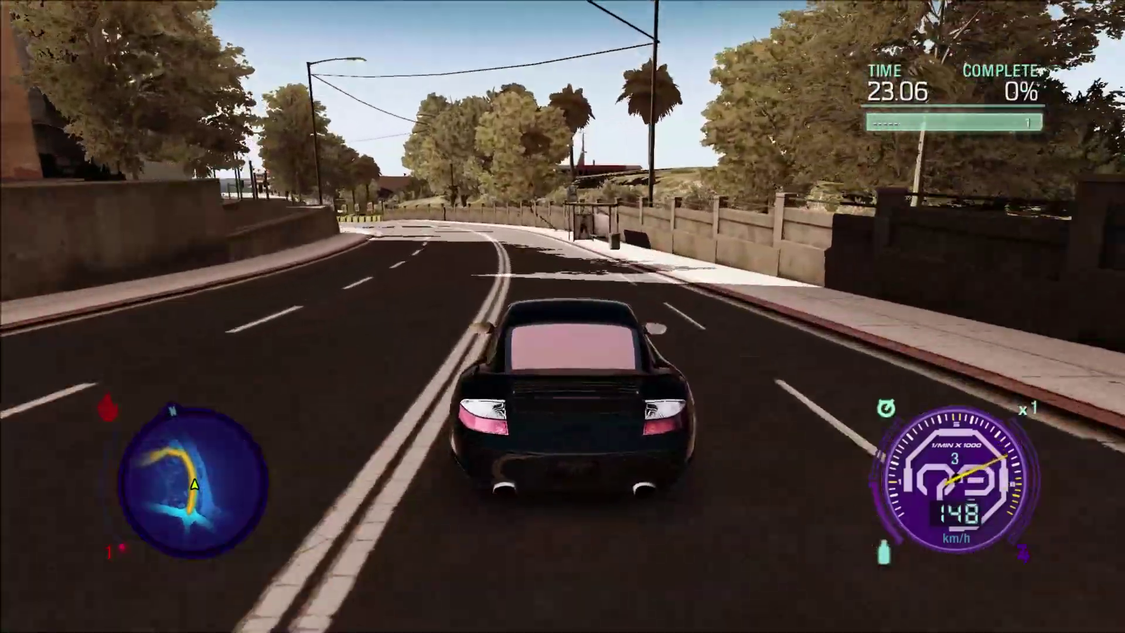
key(Up)
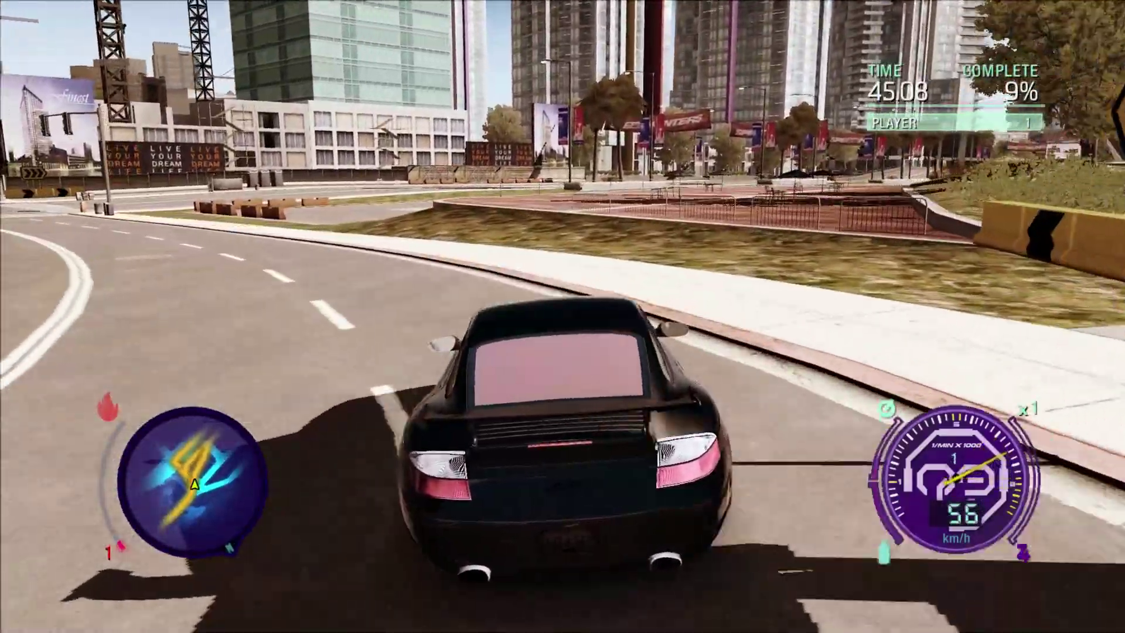
key(Left)
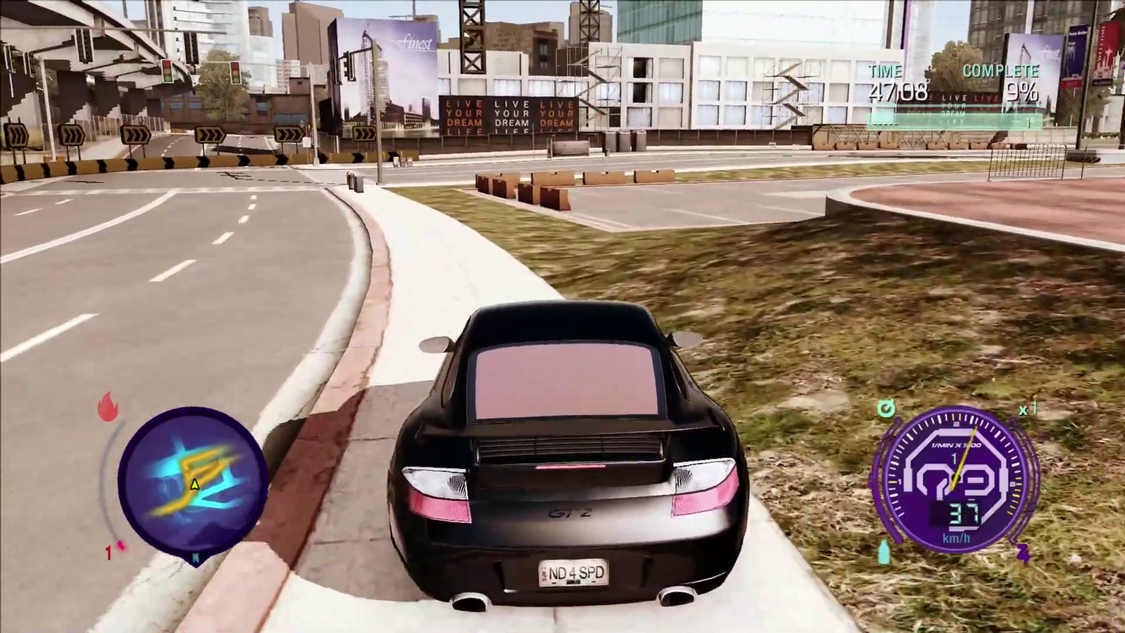
key(Up)
key(Right)
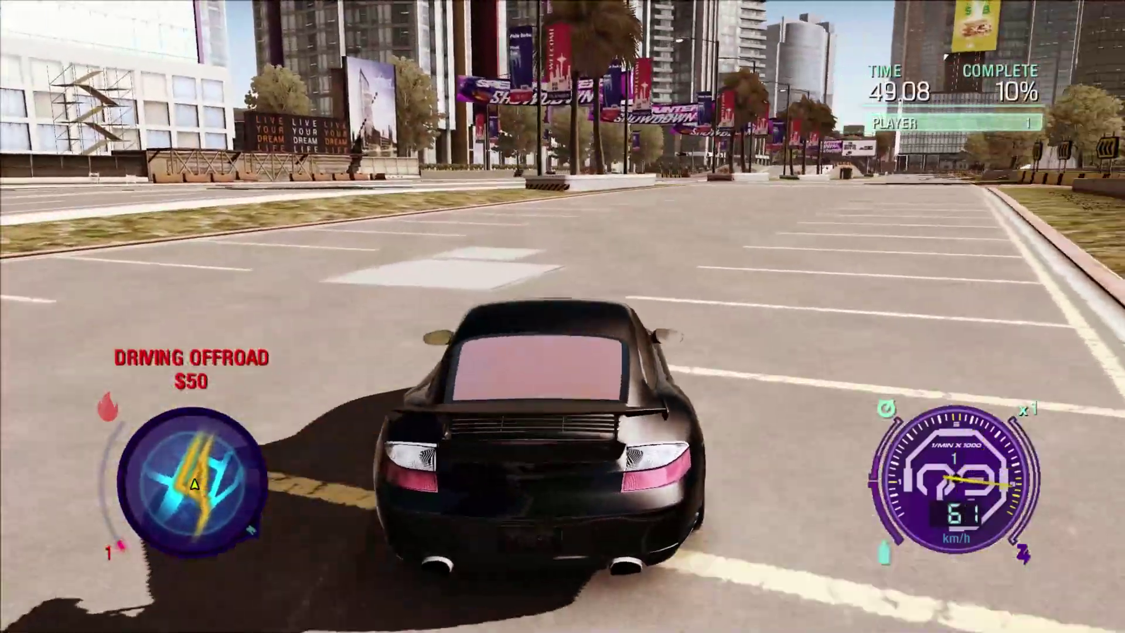
key(Left)
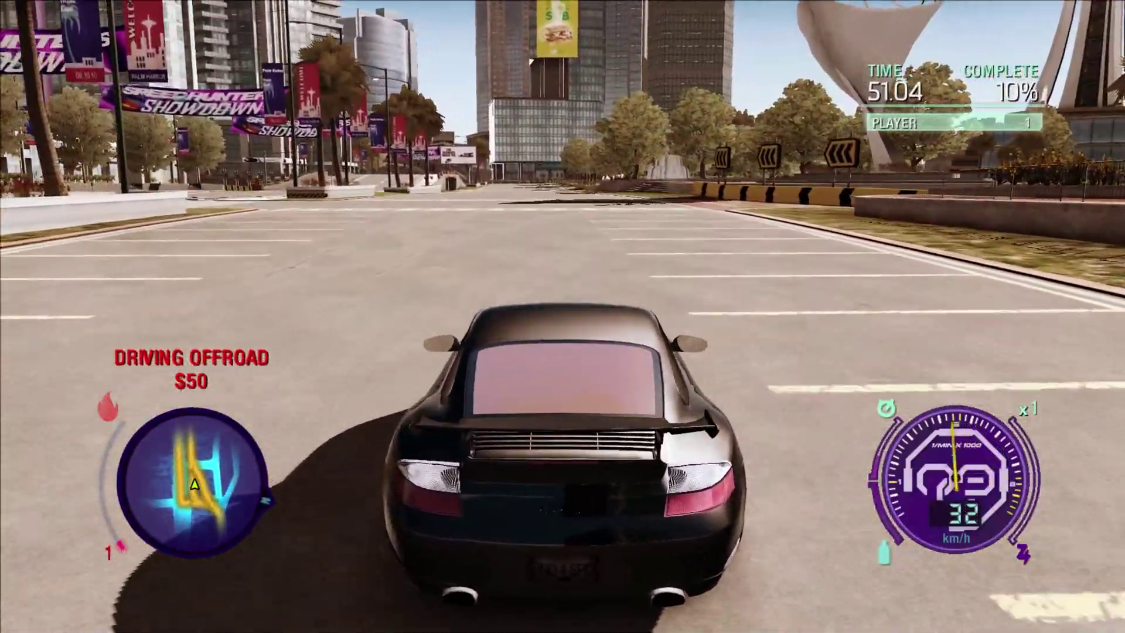
key(Down)
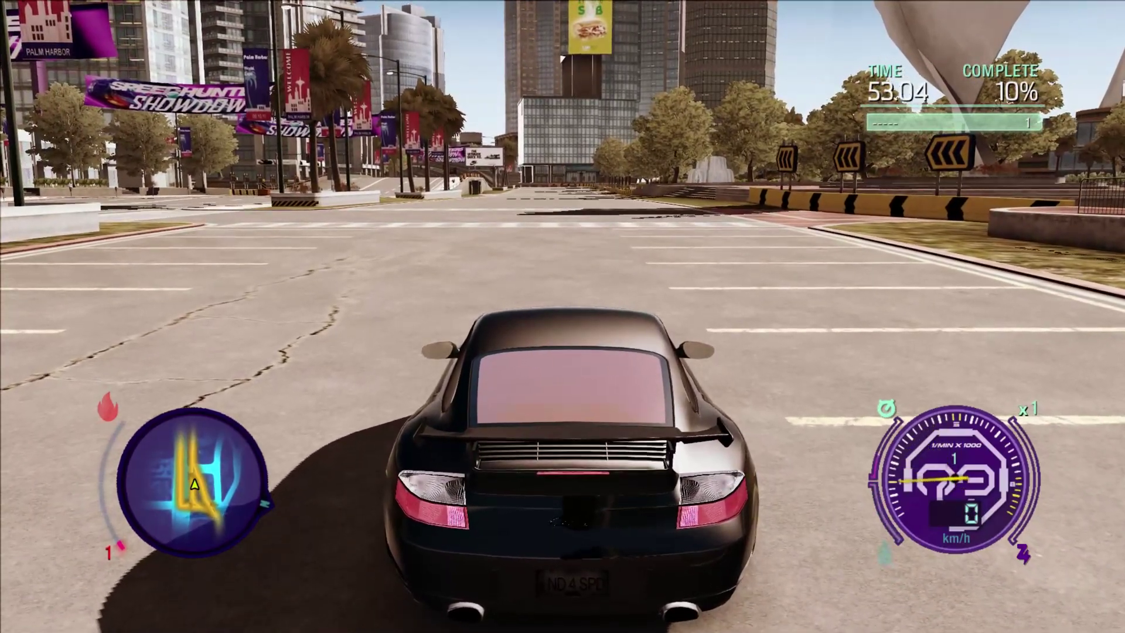